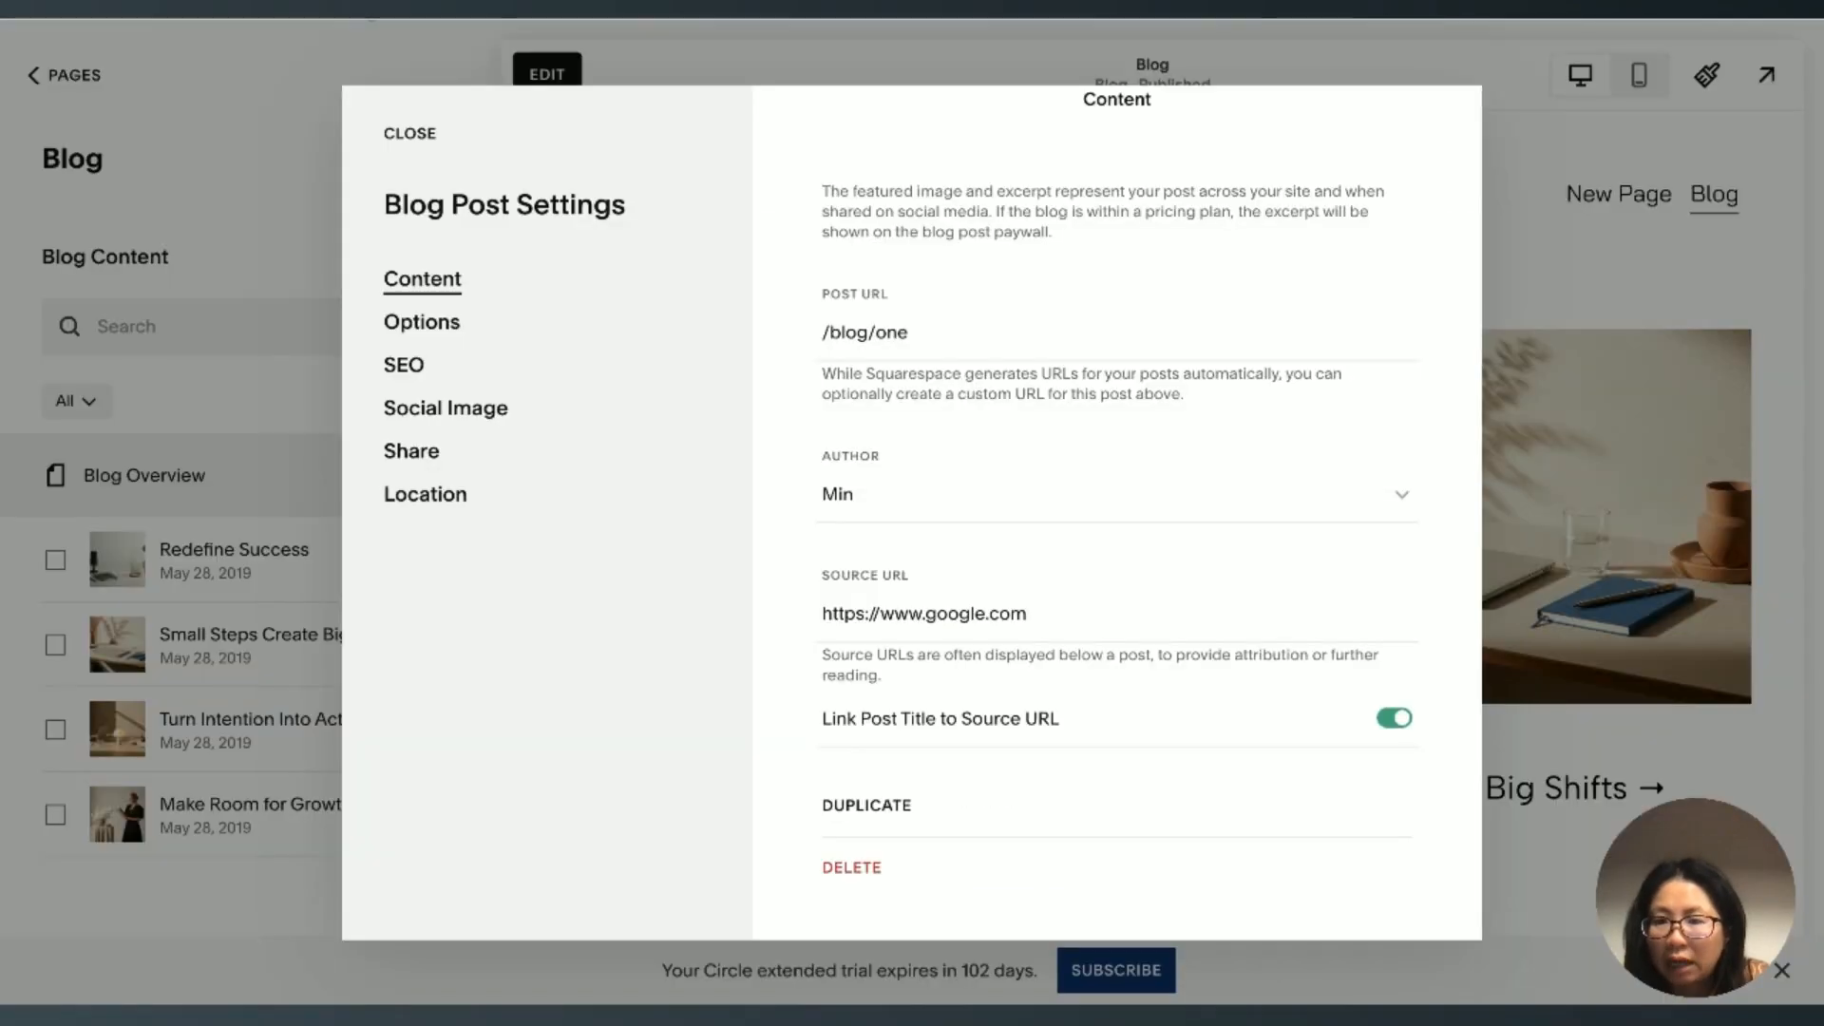
Step: Open the content settings of the Redefine Success blog post and select its source URL
{"action": "left_click", "coordinate": [409, 134]}
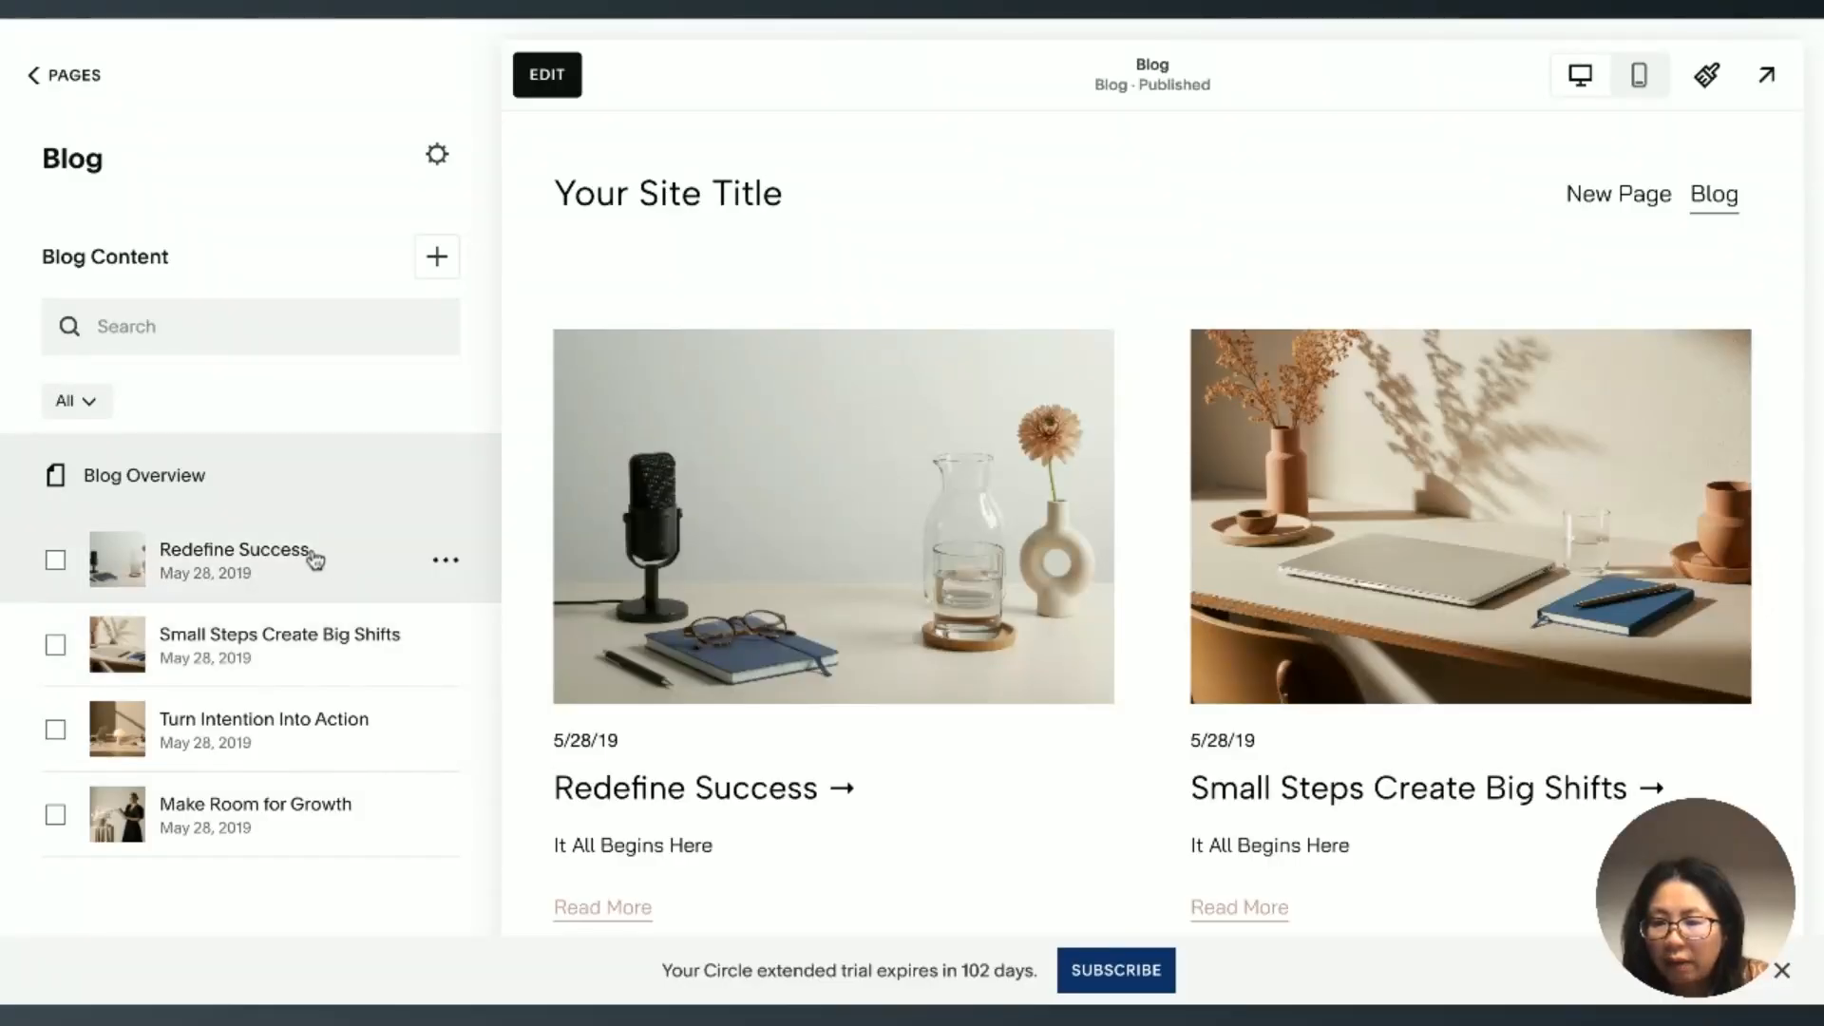
{"action": "left_click", "coordinate": [445, 565]}
{"action": "left_click", "coordinate": [462, 622]}
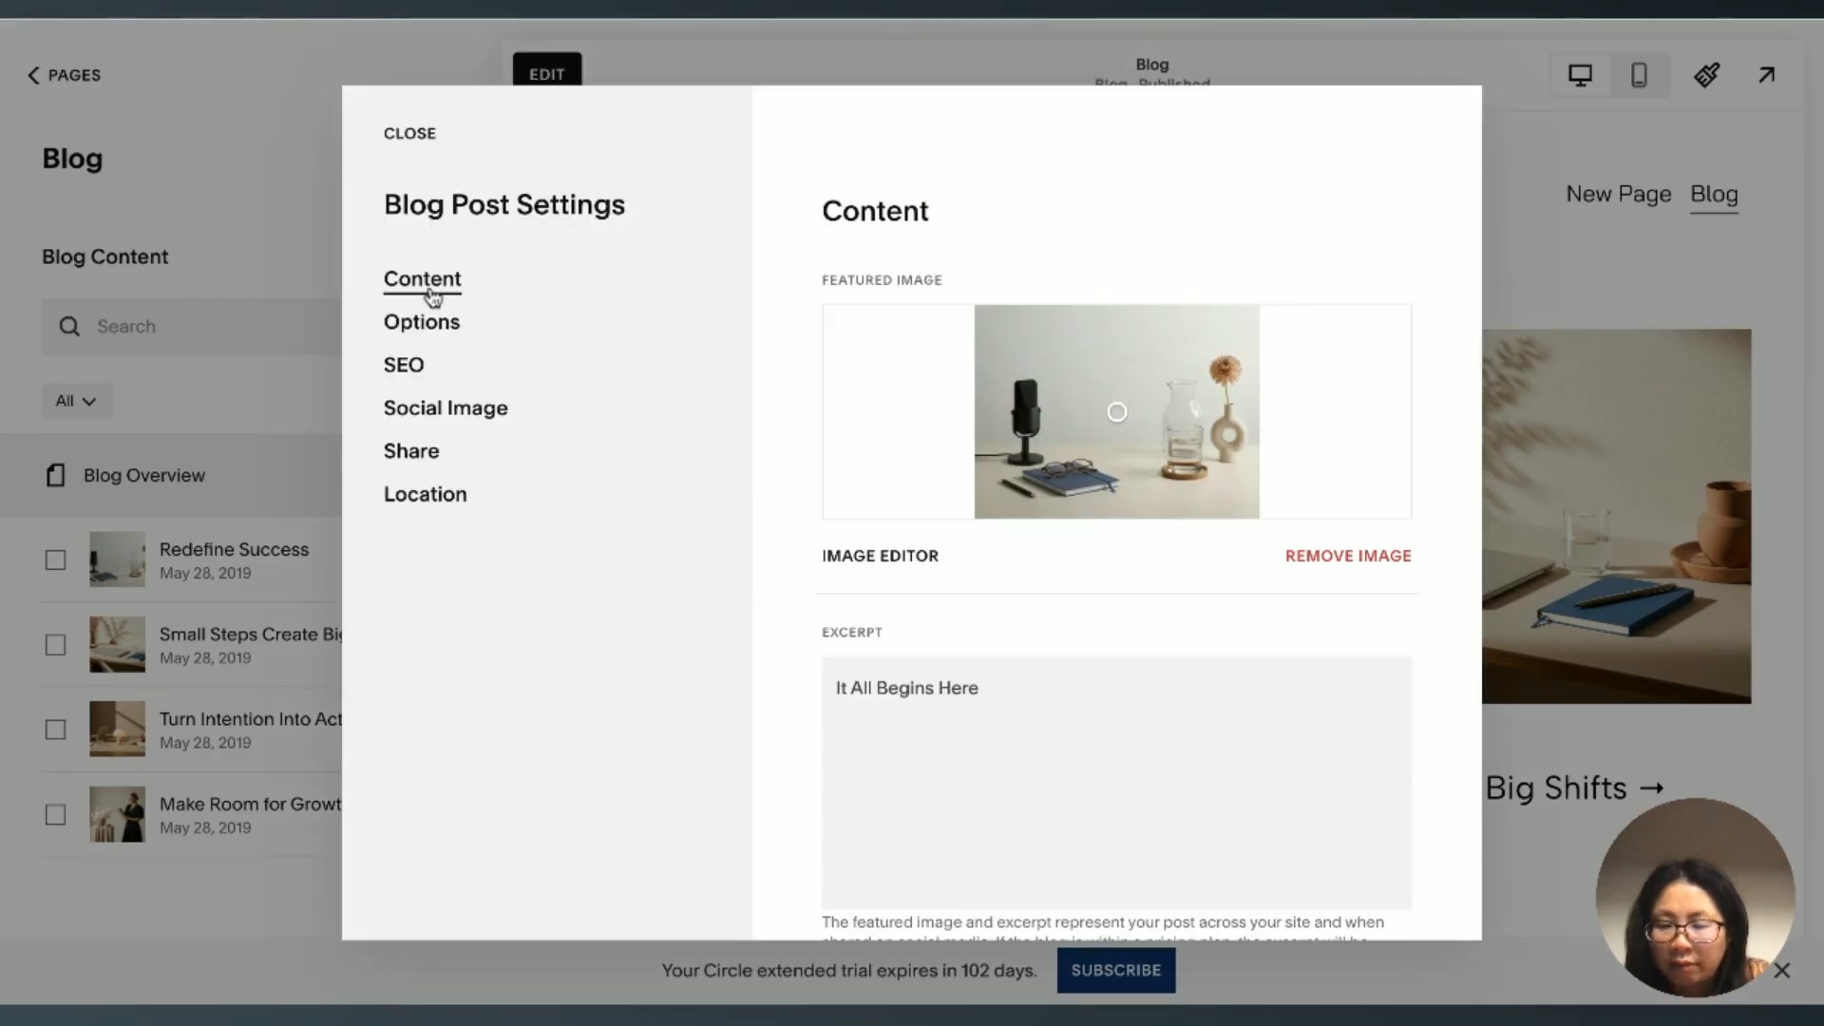
{"action": "scroll", "coordinate": [805, 329], "scroll_direction": "down", "scroll_amount": 6}
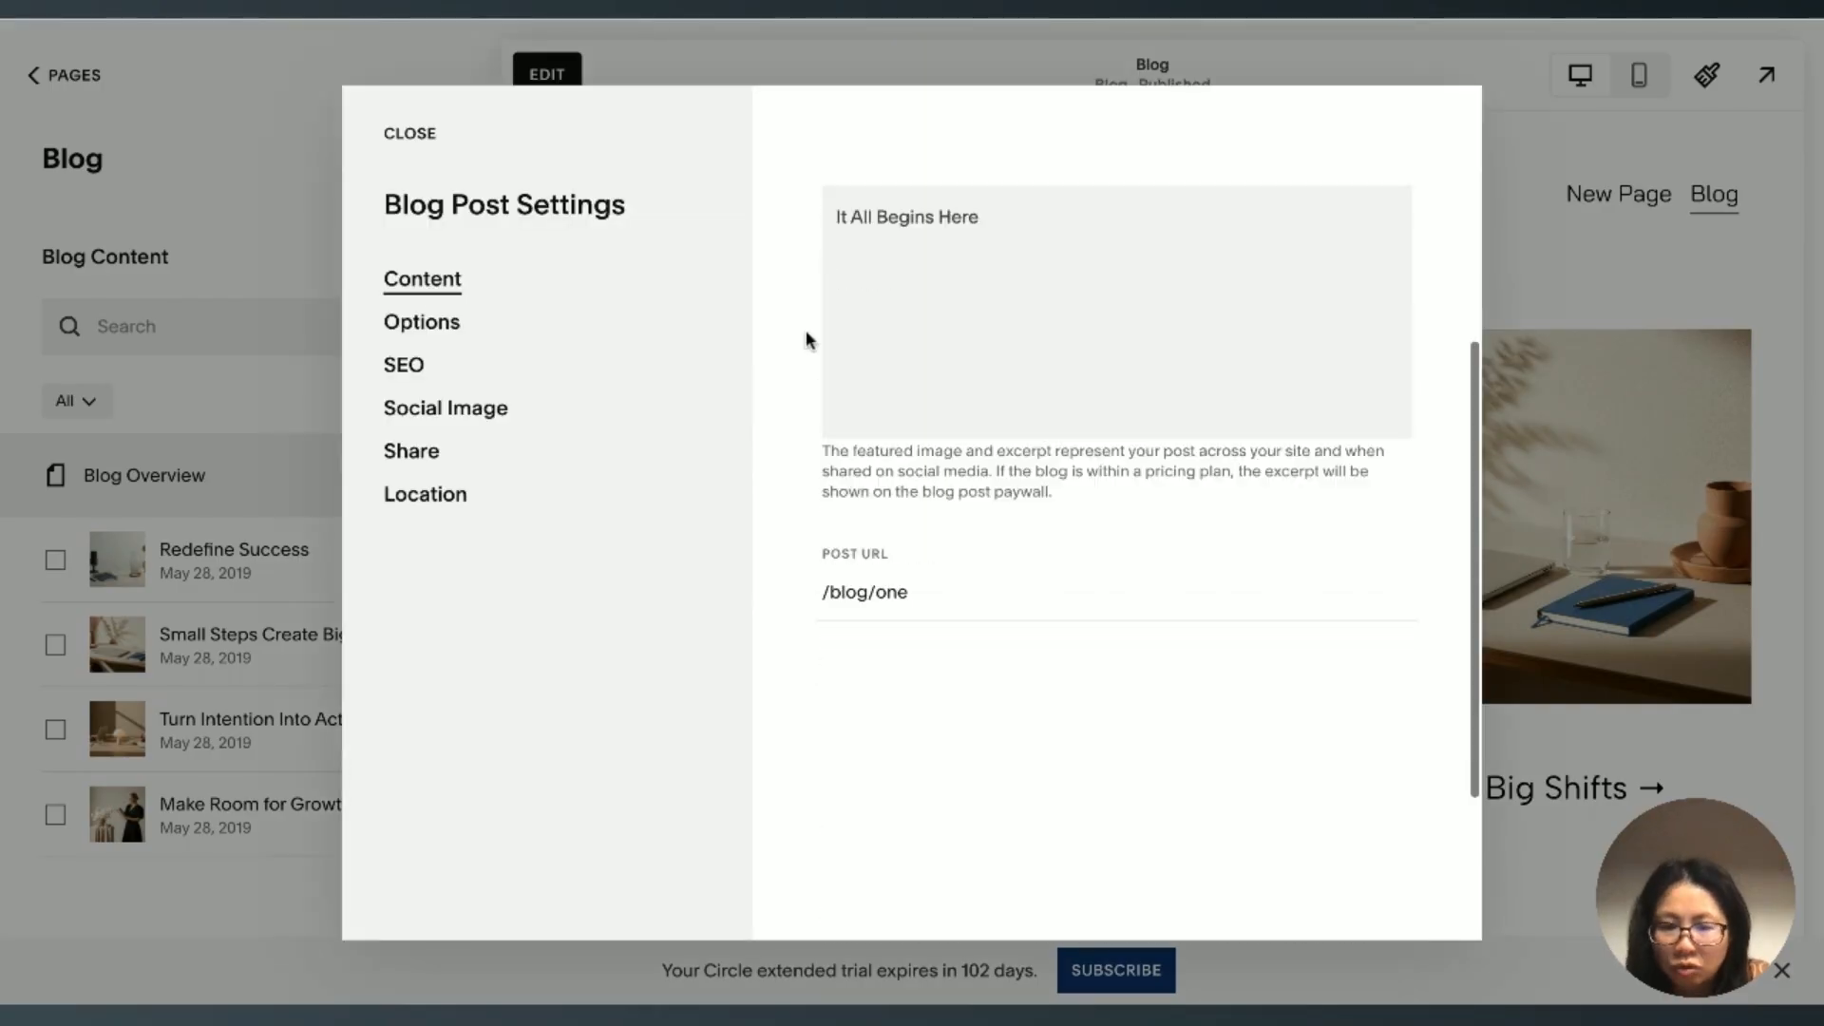
{"action": "scroll", "coordinate": [874, 638], "scroll_direction": "down", "scroll_amount": 1}
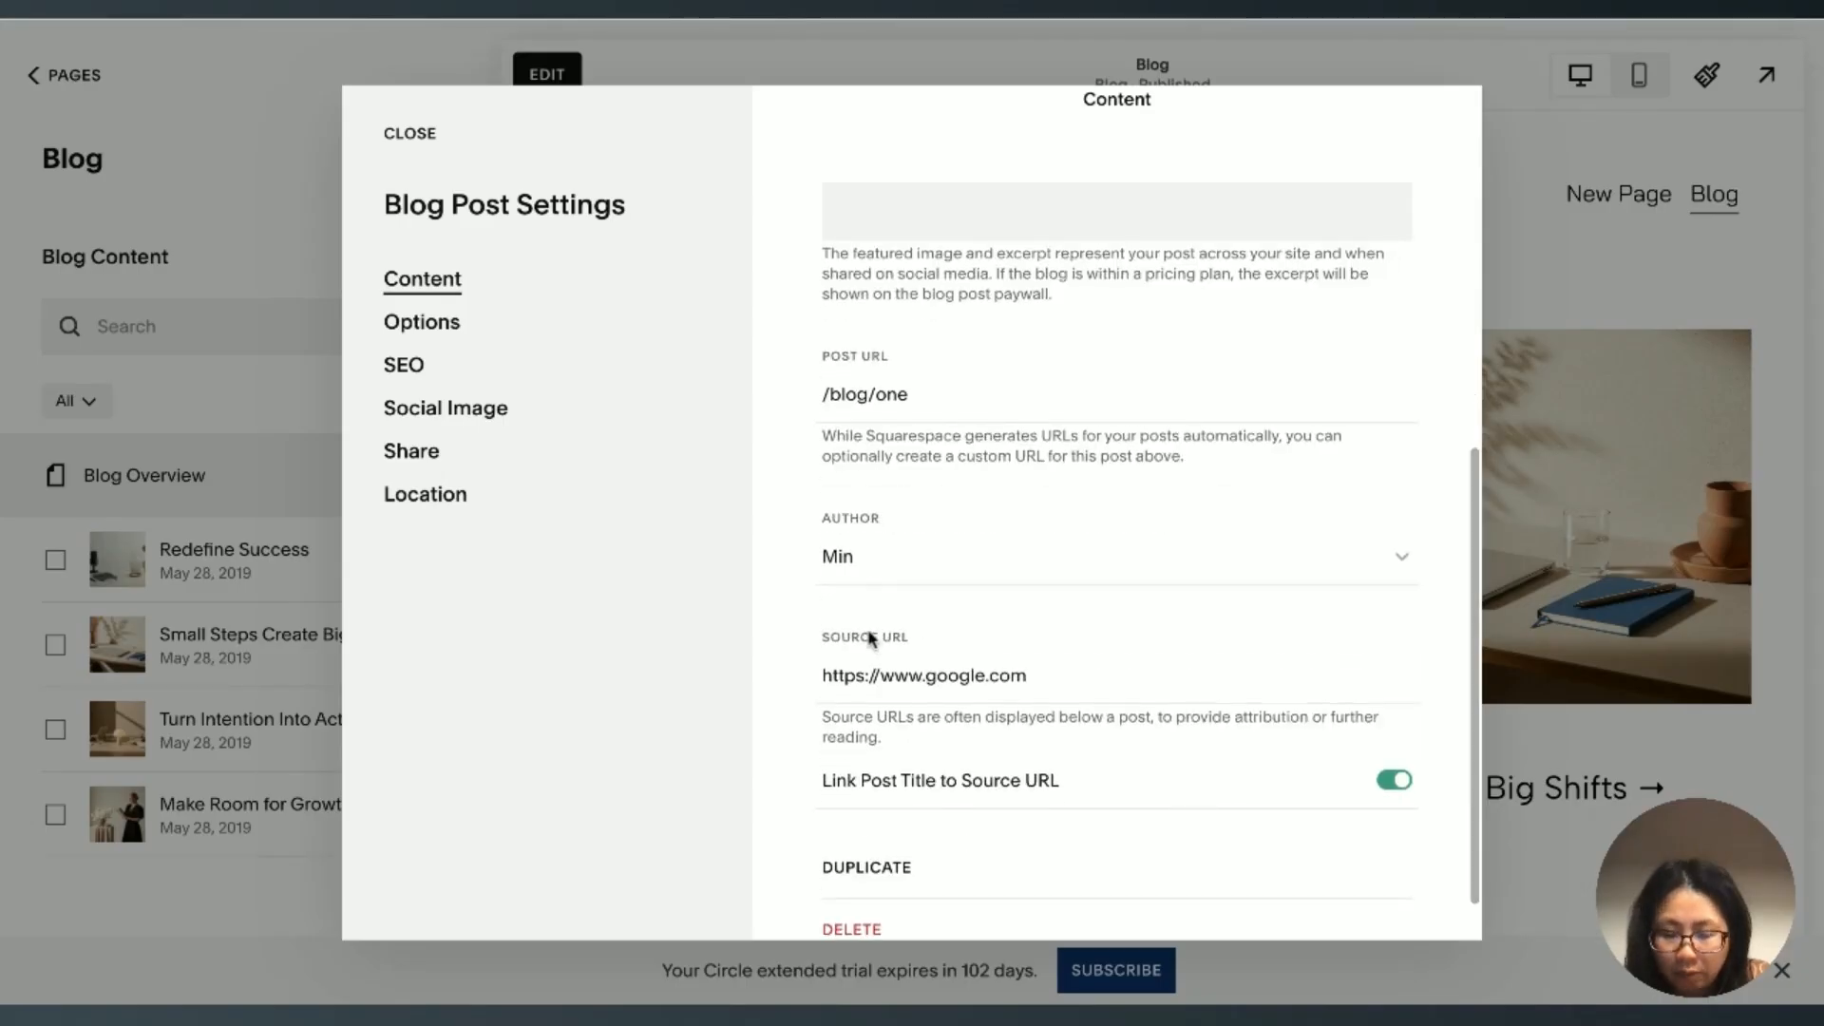
{"action": "left_click", "coordinate": [881, 675]}
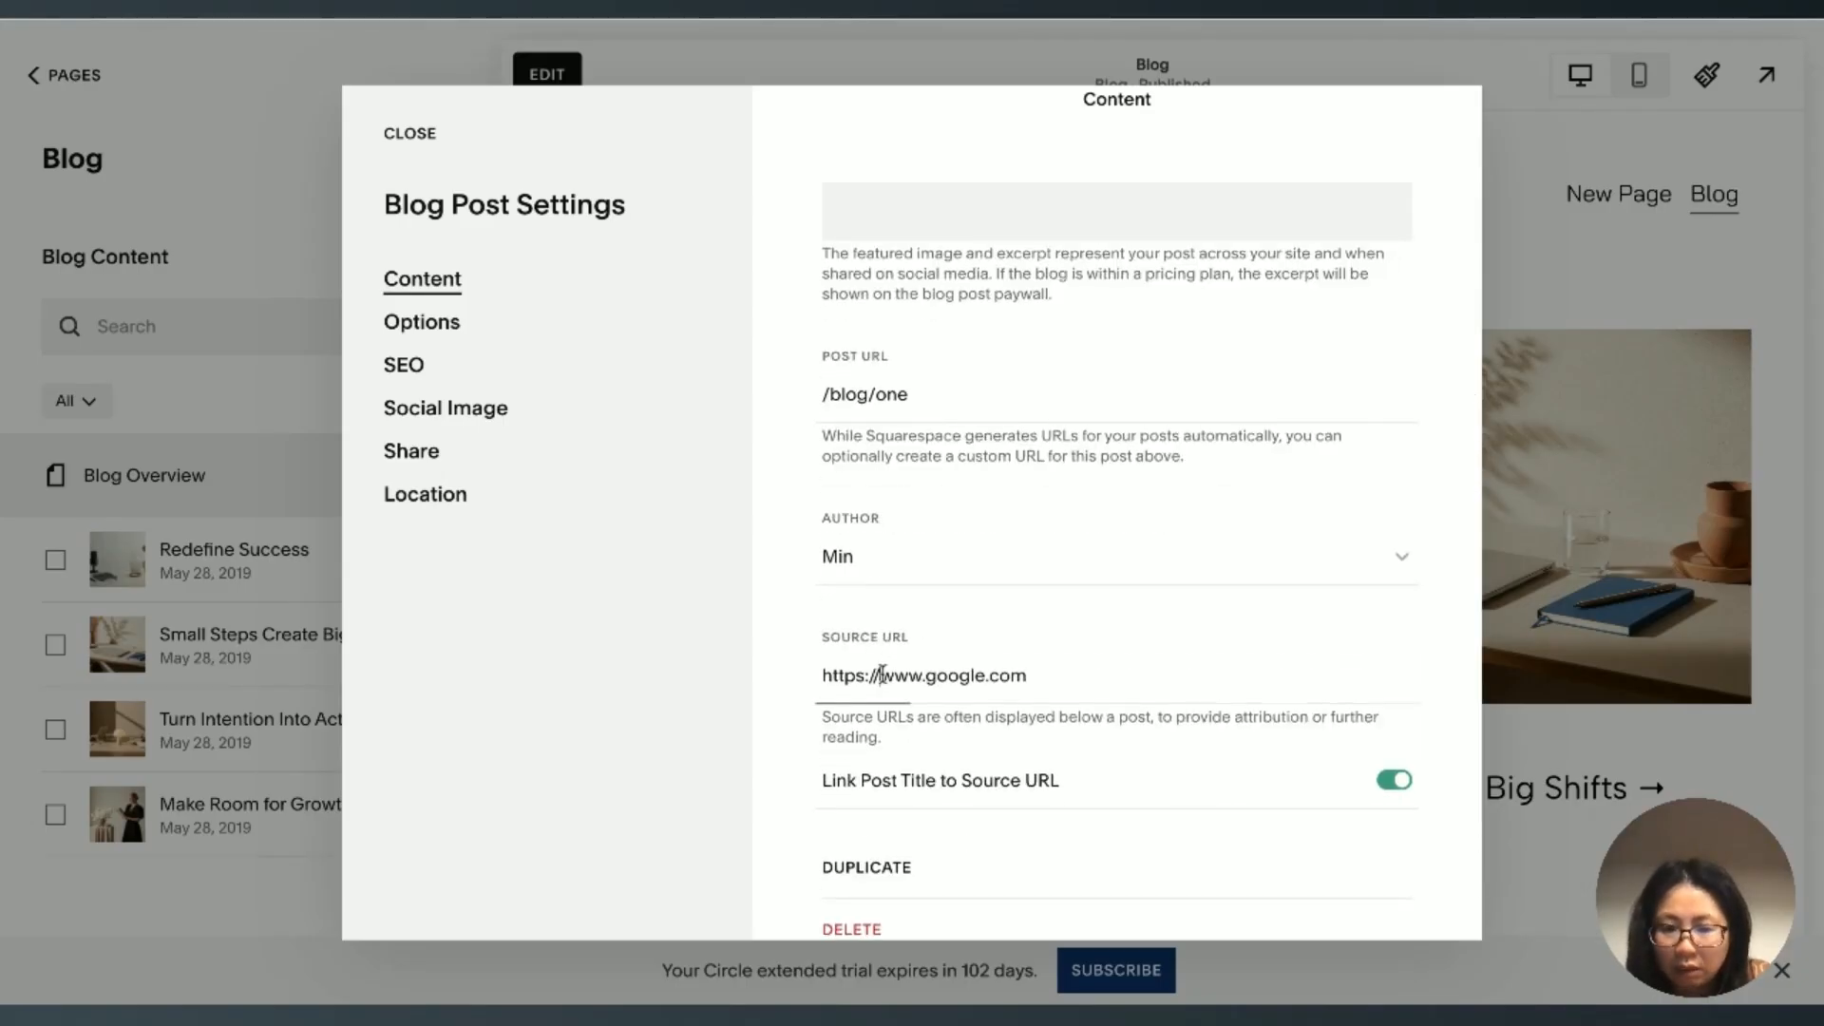
{"action": "triple_click", "coordinate": [882, 674]}
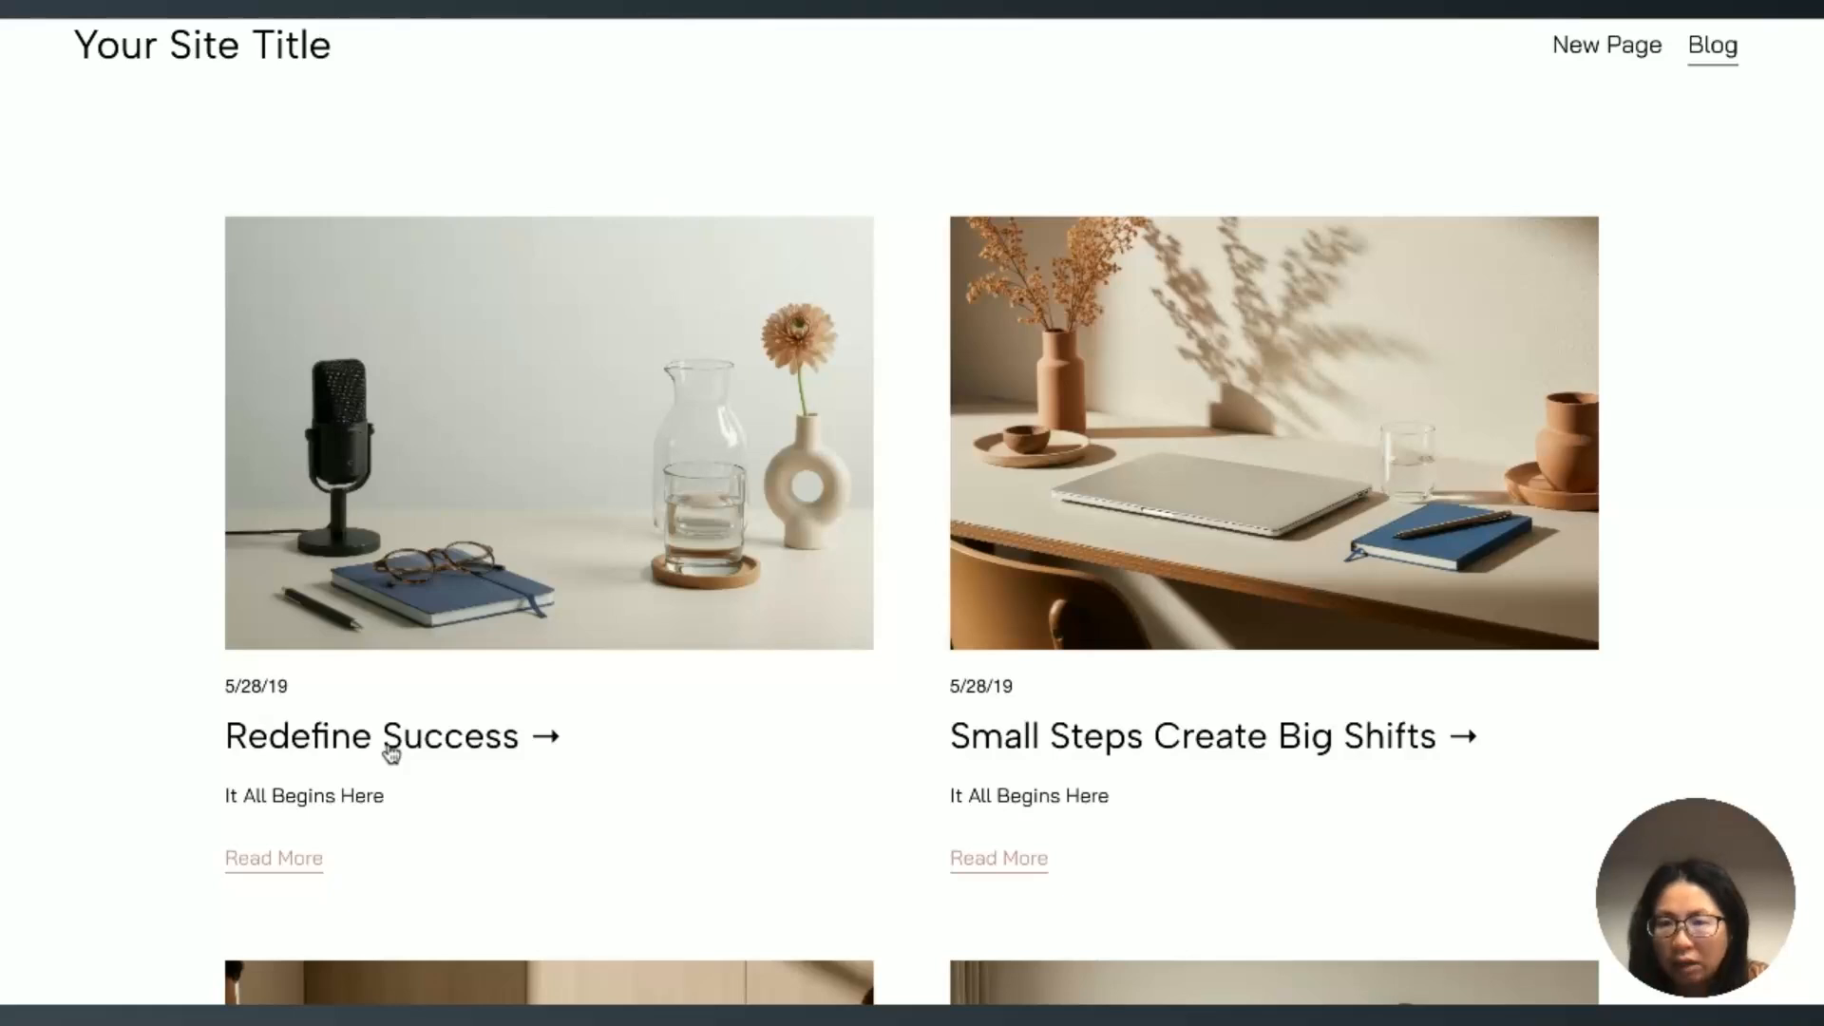
Step: Test the Redefine Success title and Read More links on the live Blog page, and close the post's settings
{"action": "key", "text": "super+t"}
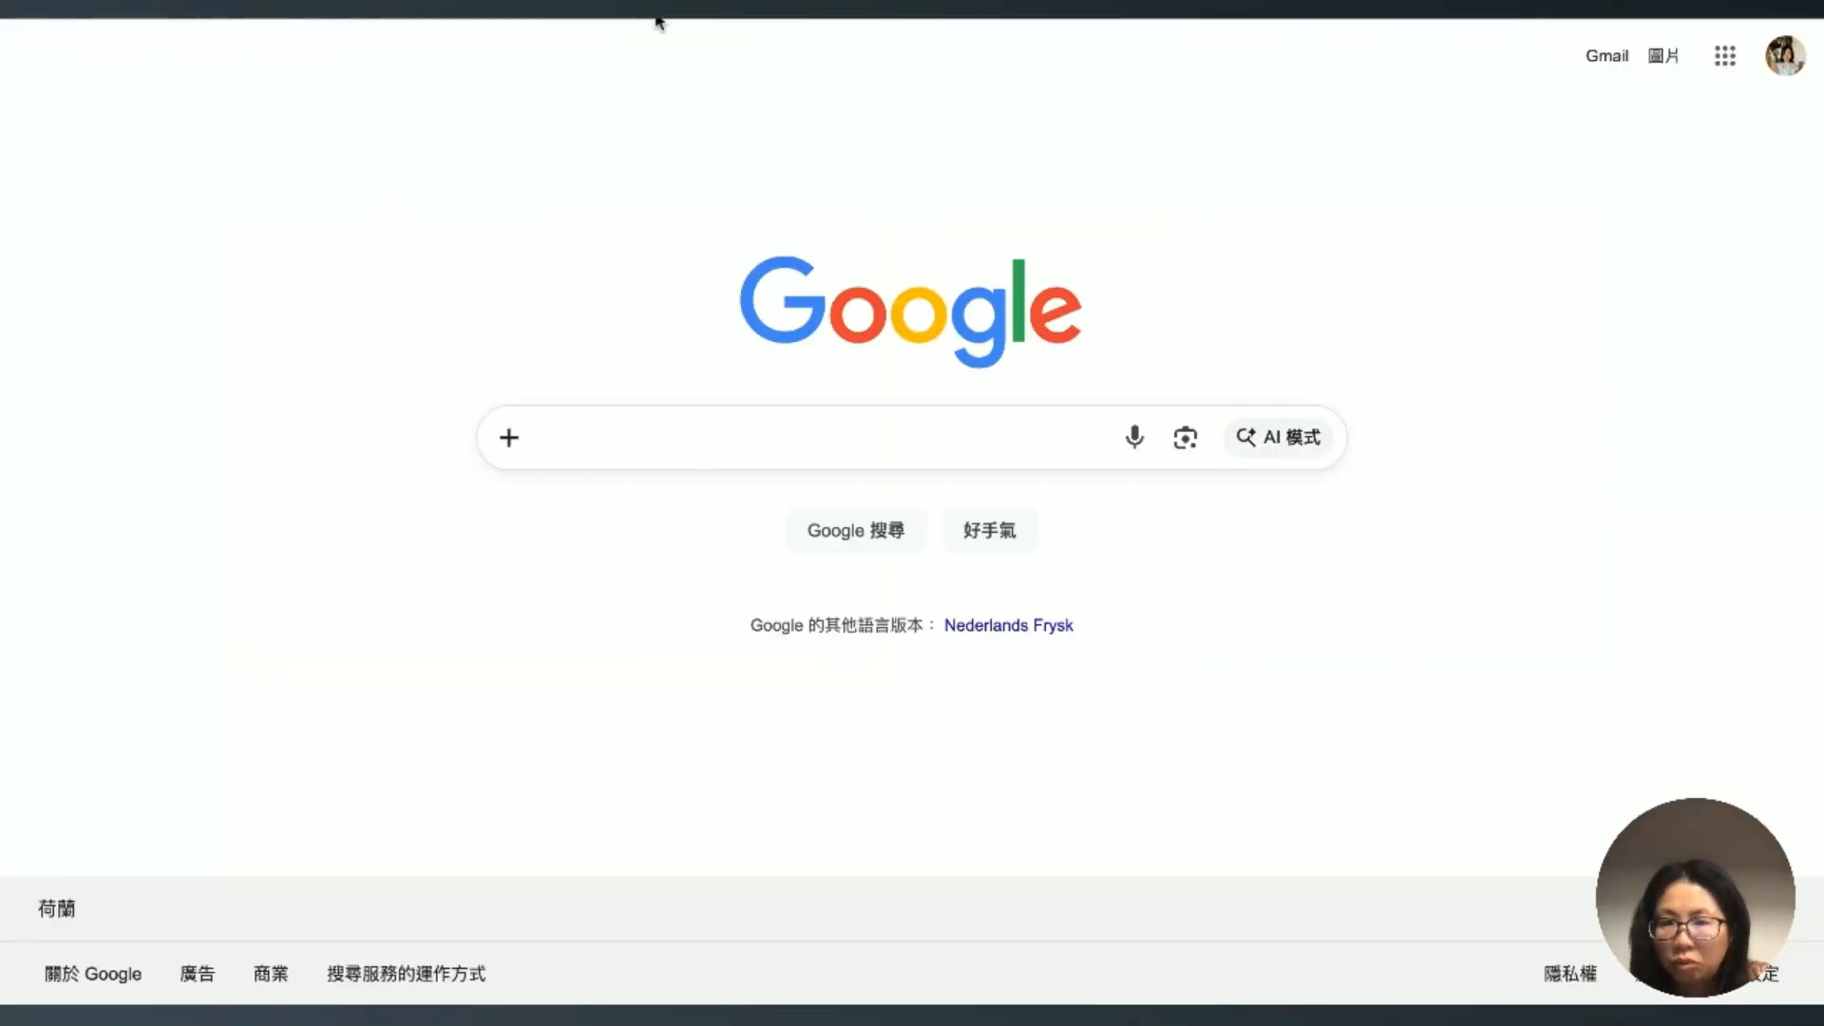
{"action": "key", "text": "super+w"}
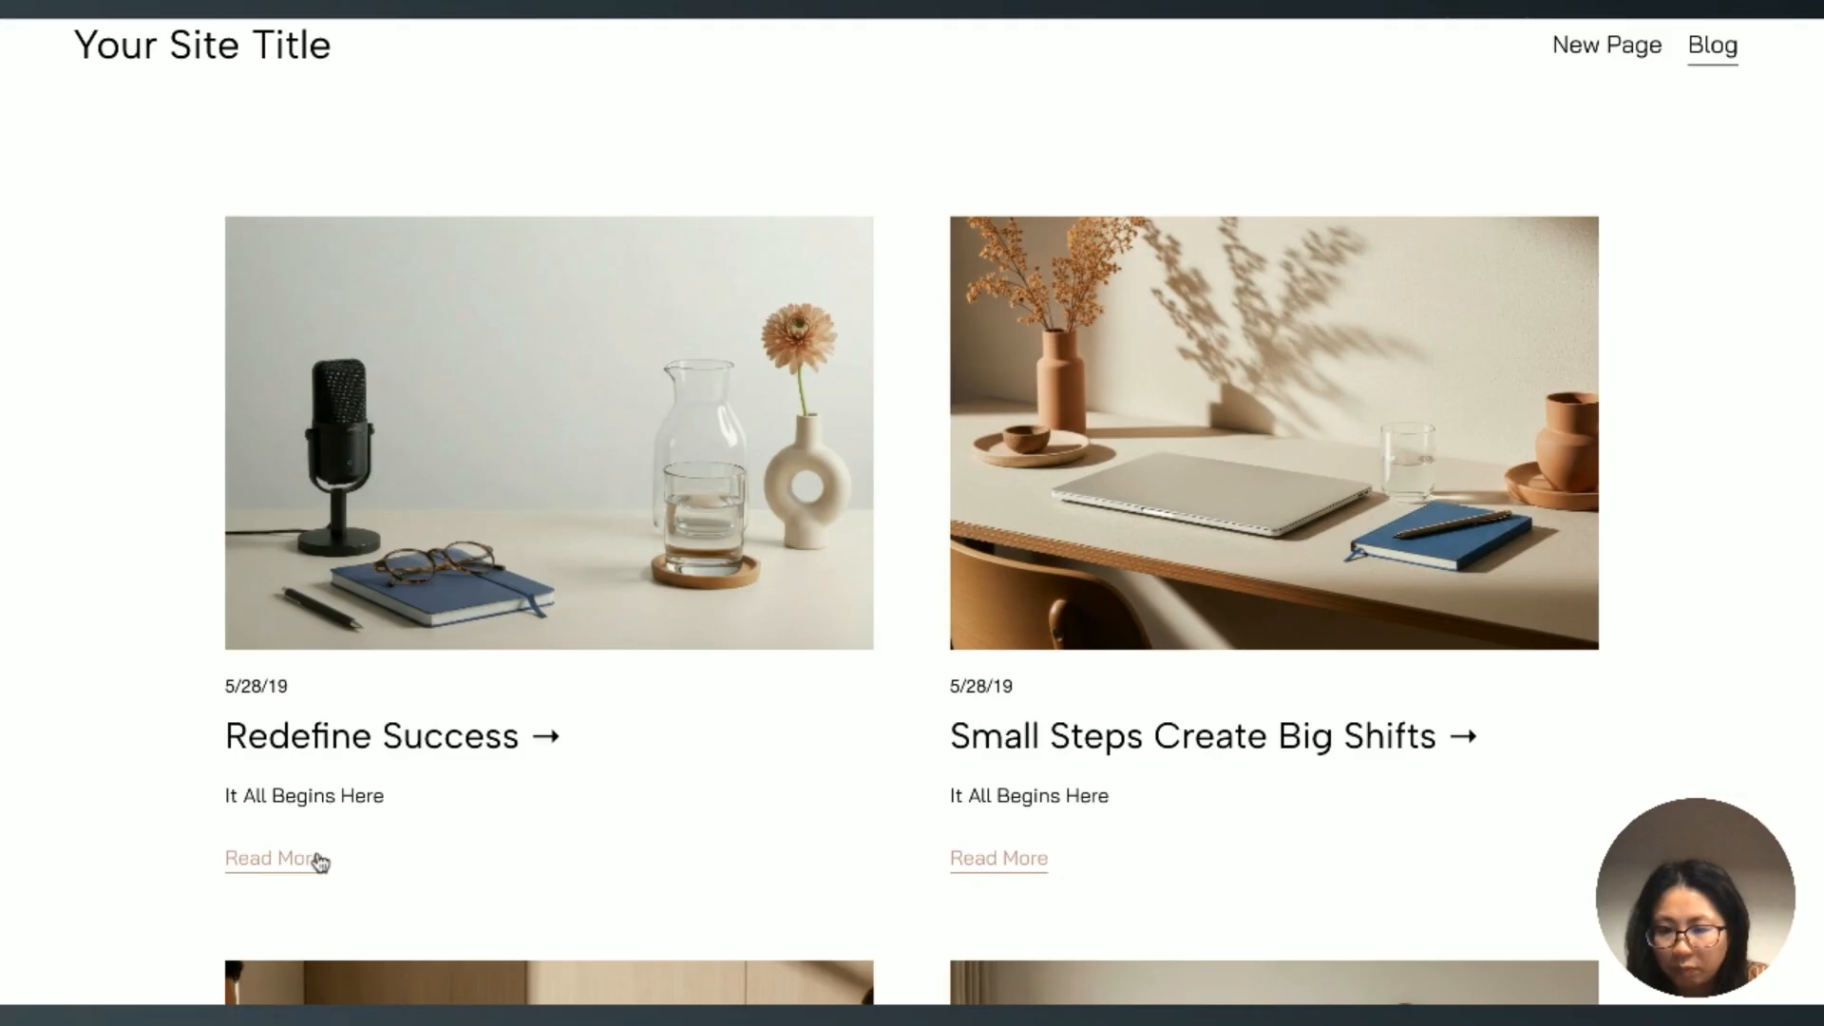
{"action": "left_click", "coordinate": [291, 870]}
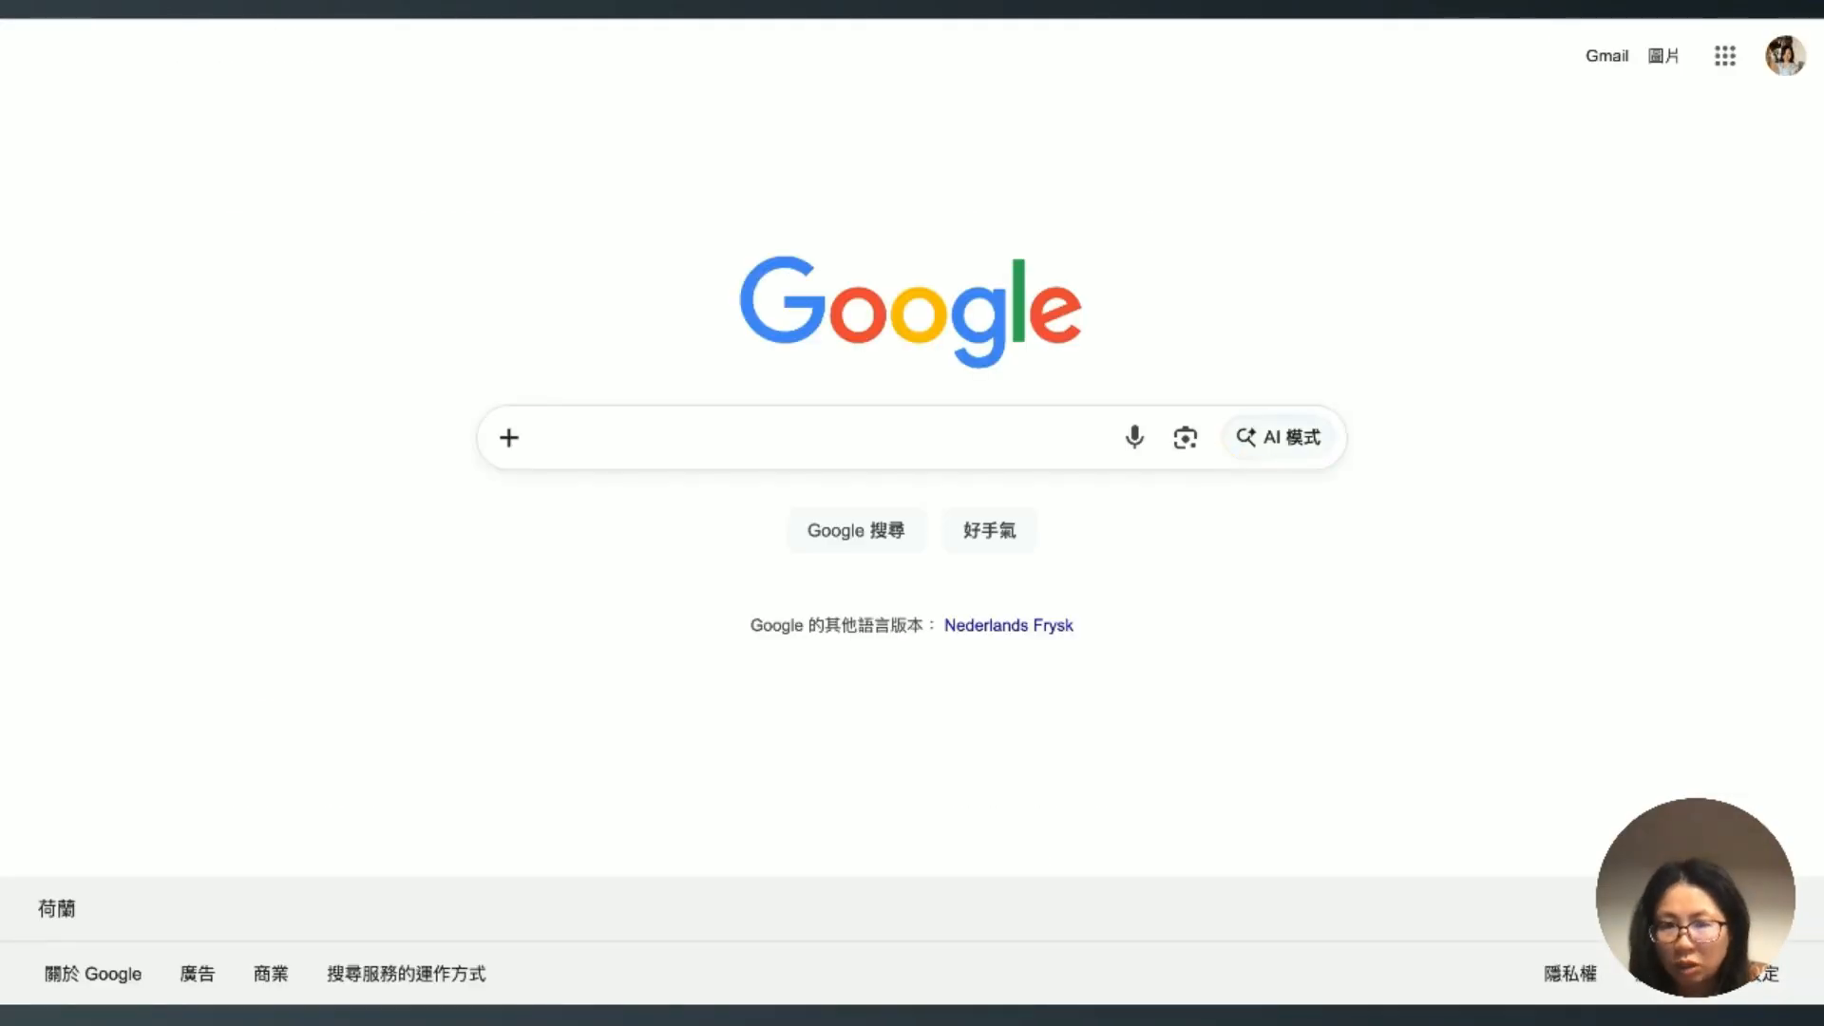
{"action": "left_click", "coordinate": [323, 5]}
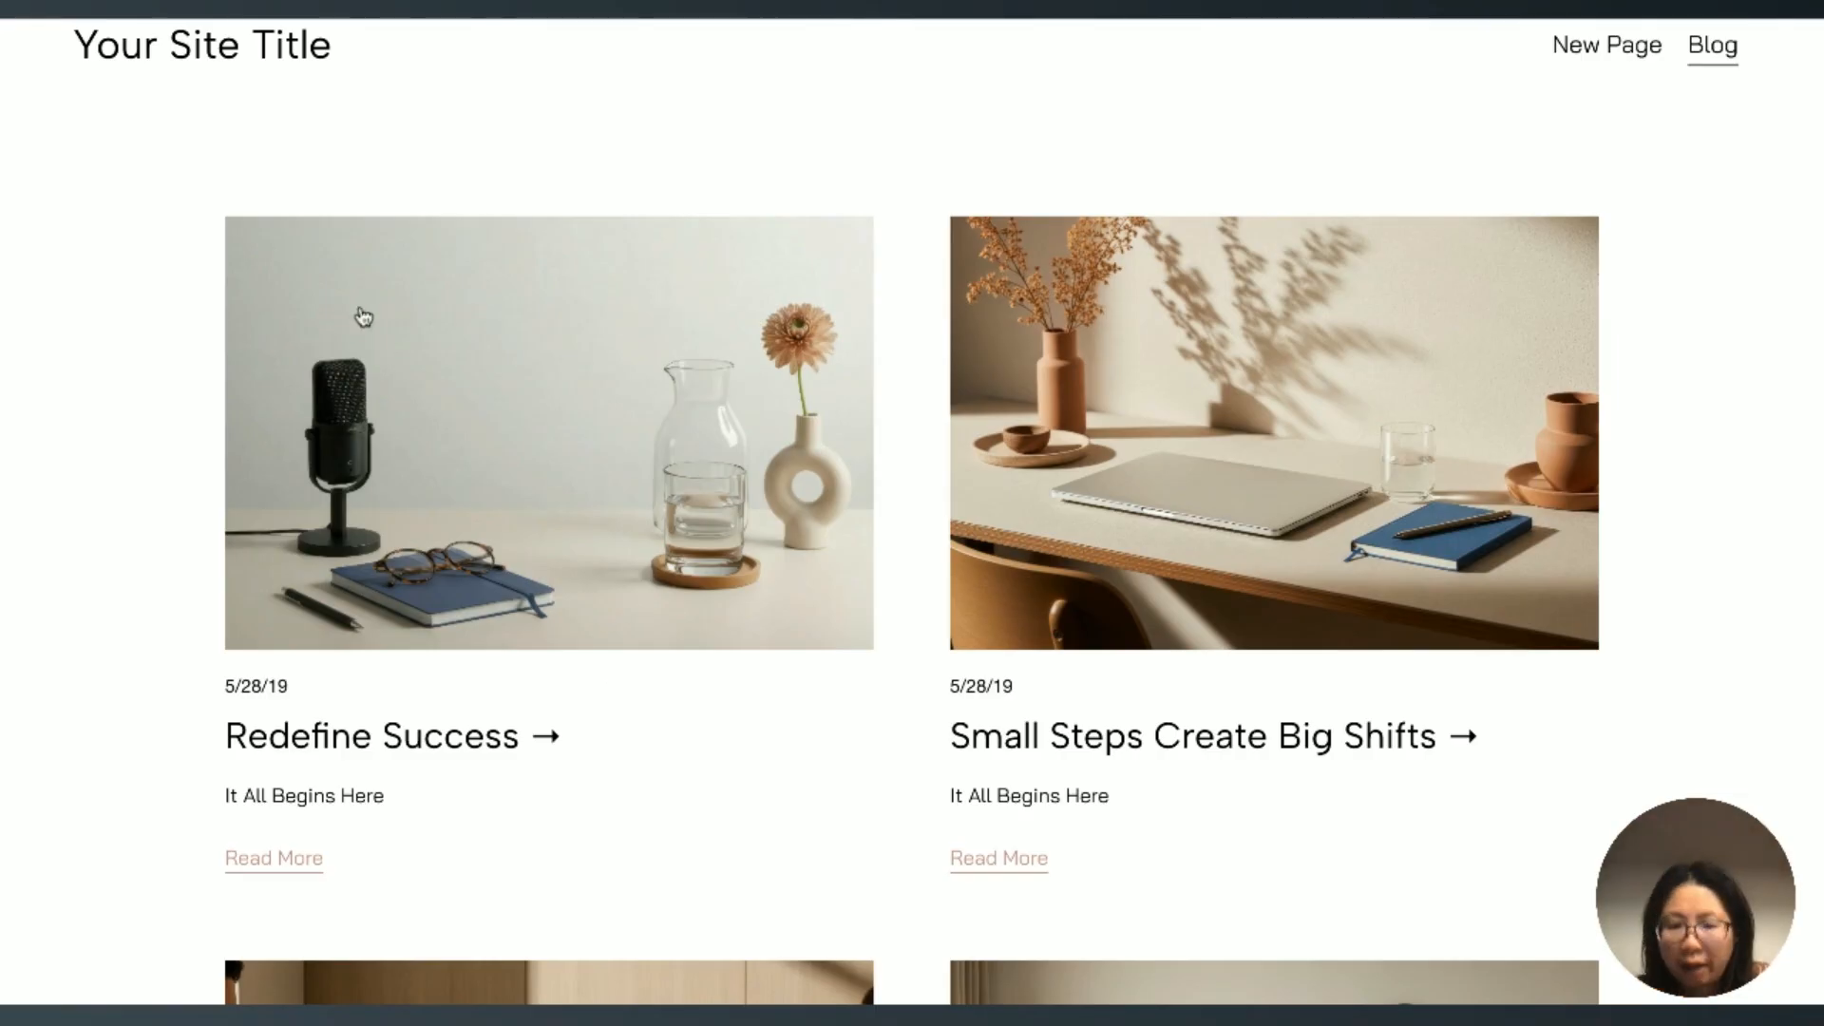
{"action": "left_click", "coordinate": [237, 48]}
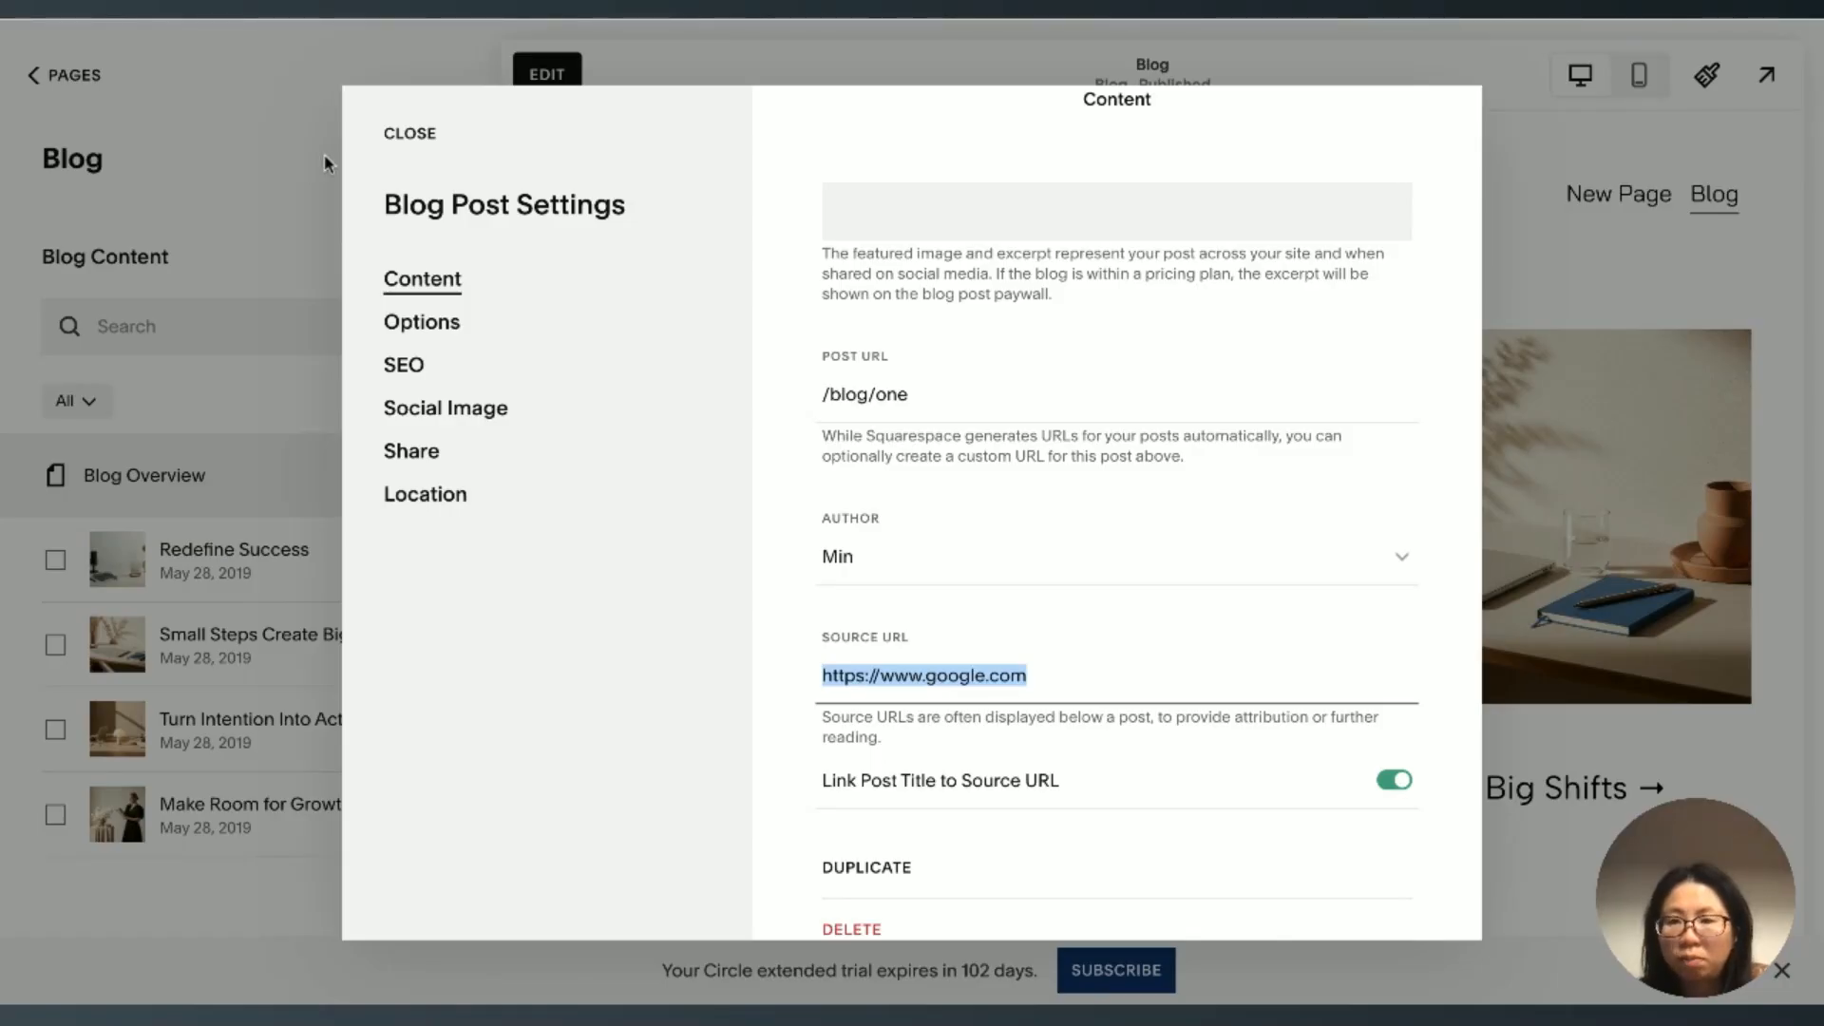
{"action": "left_click", "coordinate": [412, 140]}
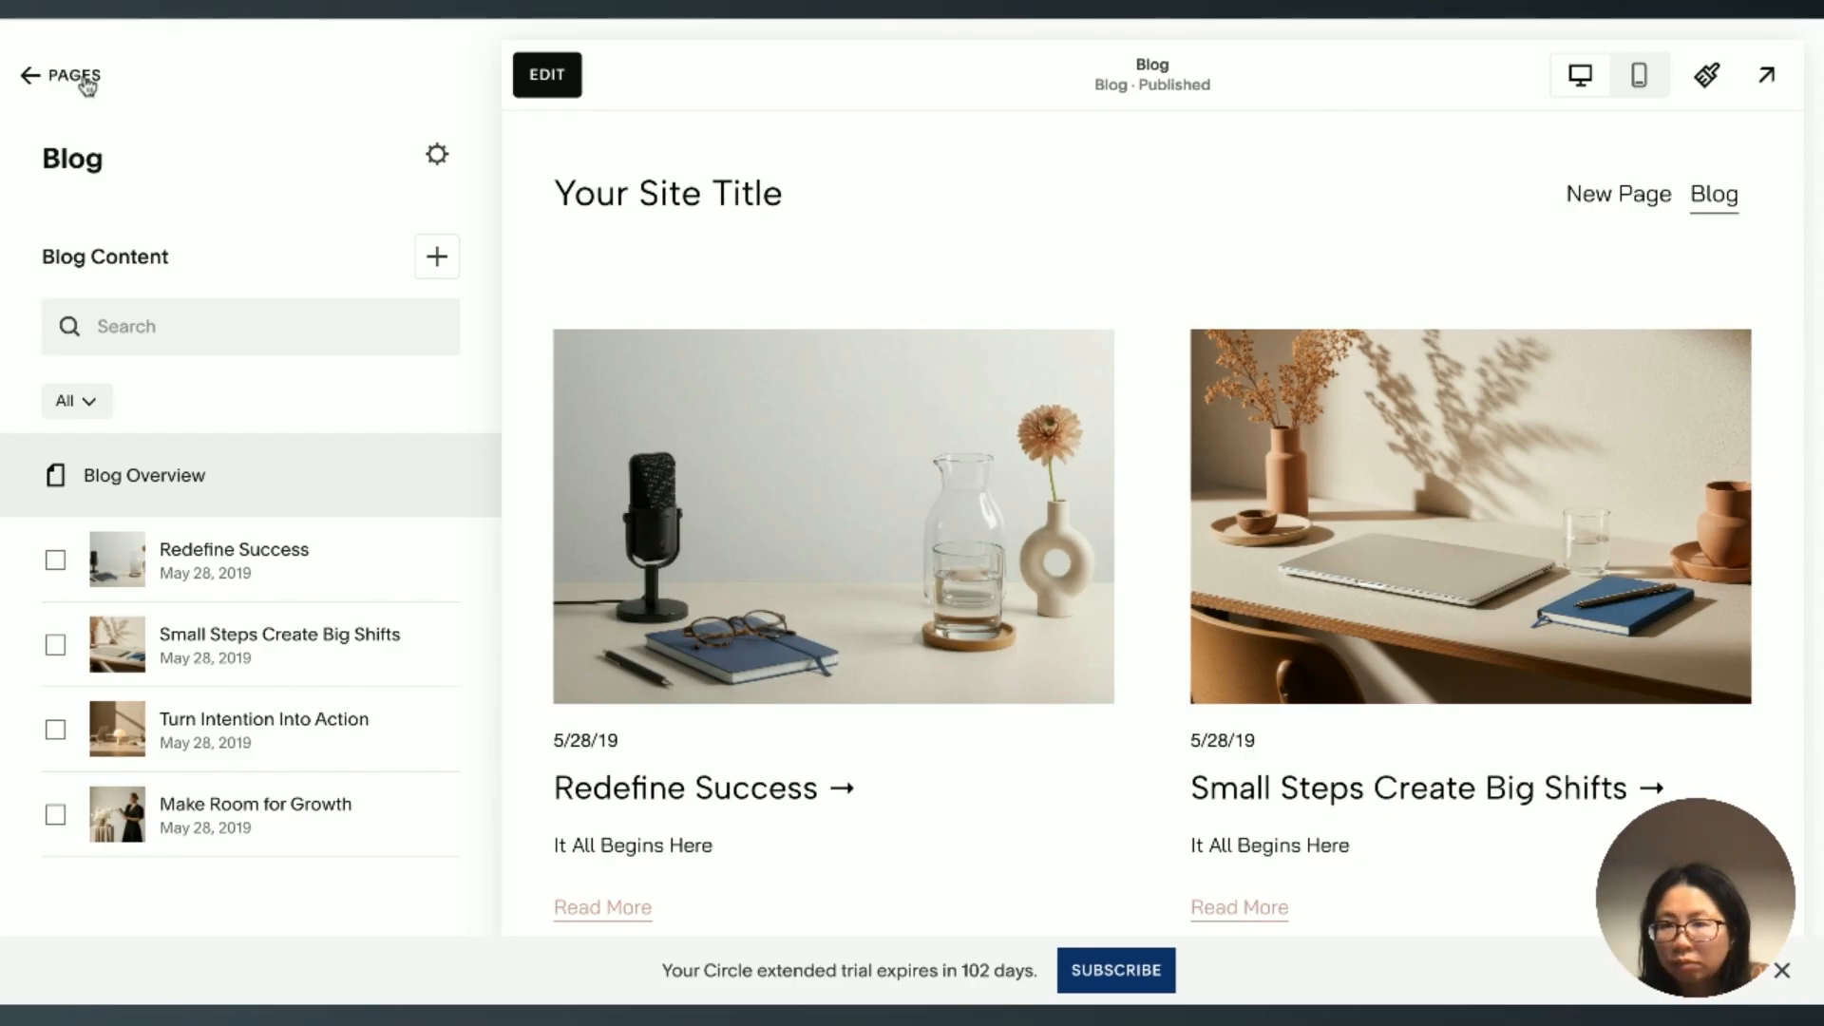
Step: View the blog post summary on the live site's New Page
{"action": "left_click", "coordinate": [560, 16]}
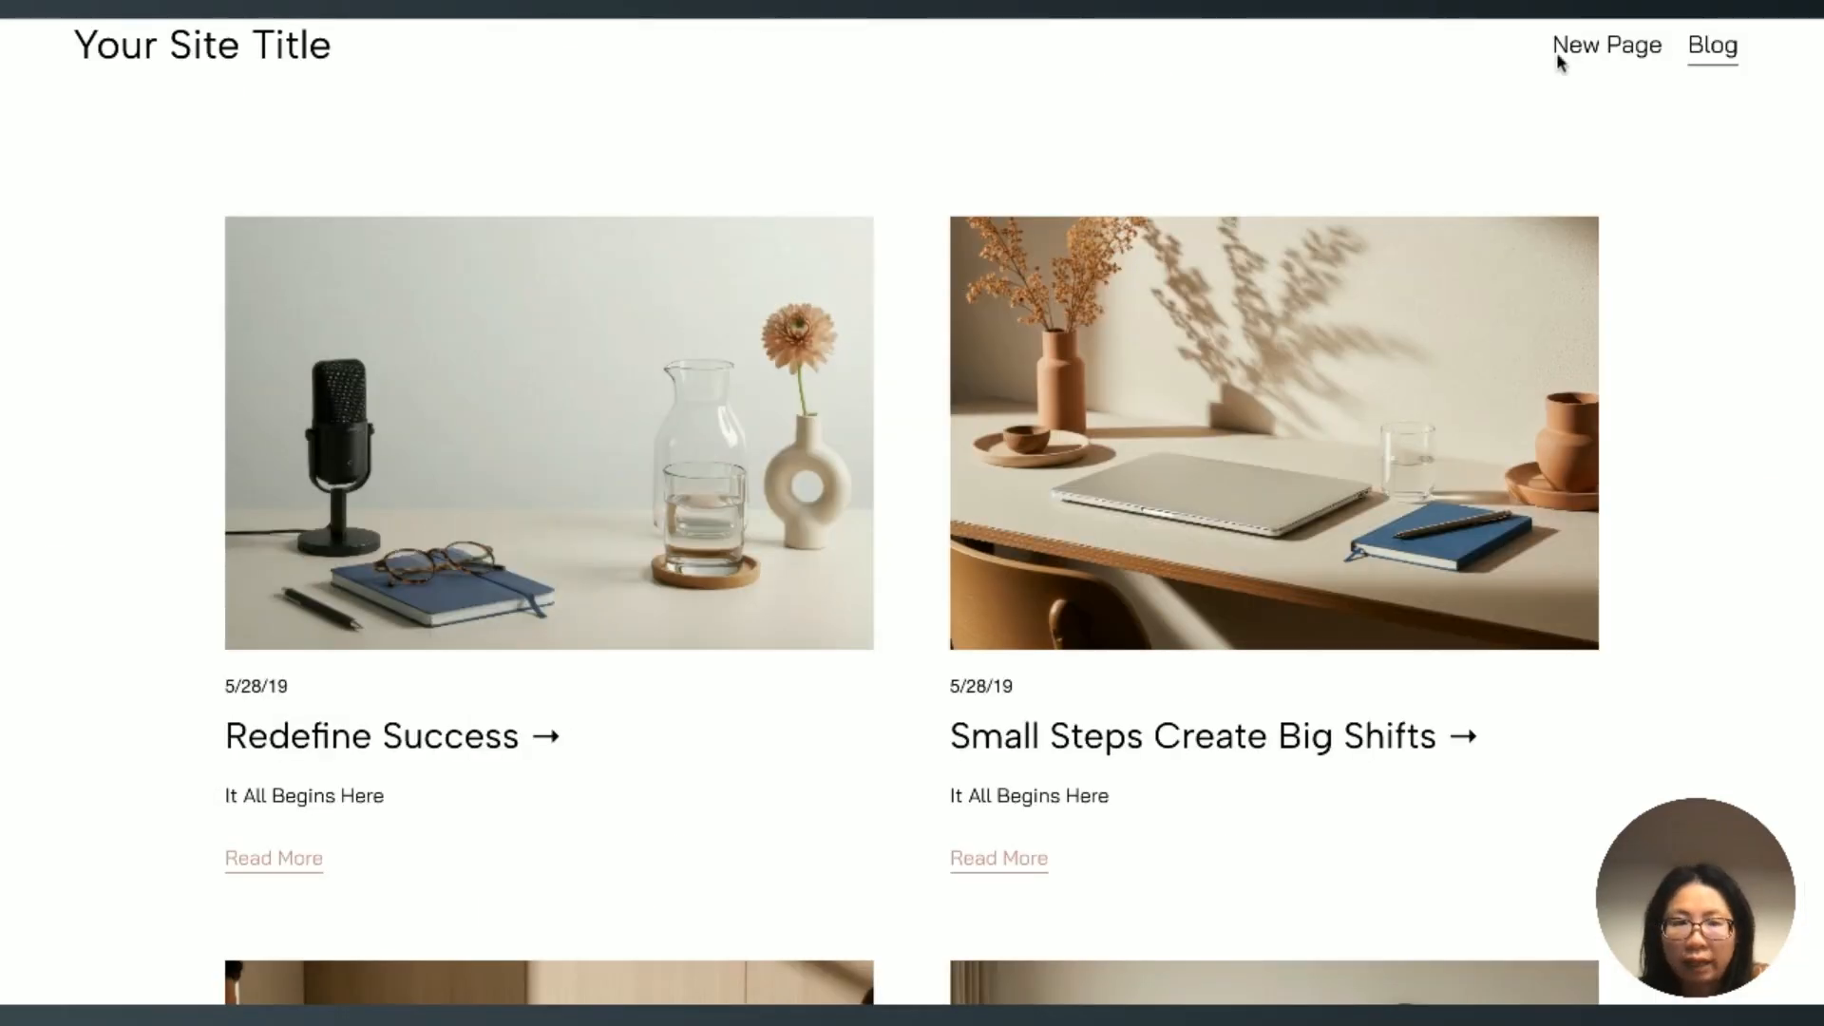
{"action": "left_click", "coordinate": [1587, 49]}
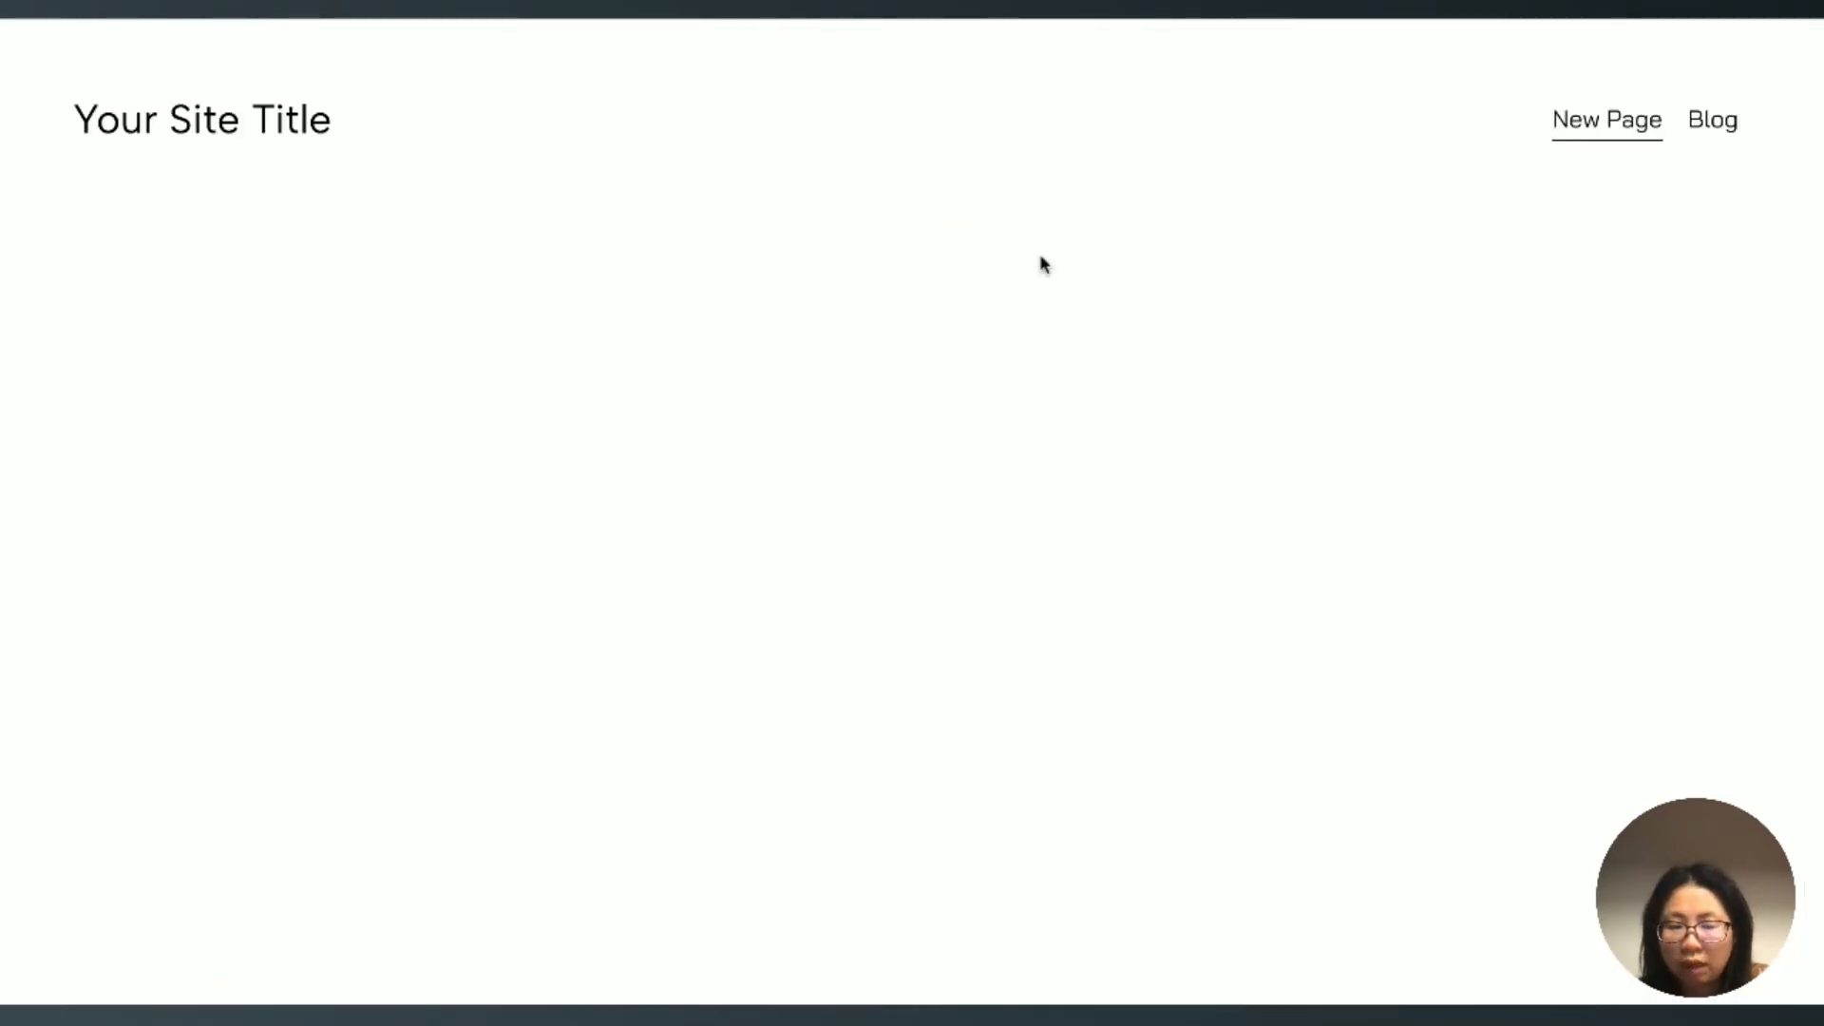
{"action": "scroll", "coordinate": [1044, 264], "scroll_direction": "down", "scroll_amount": 1}
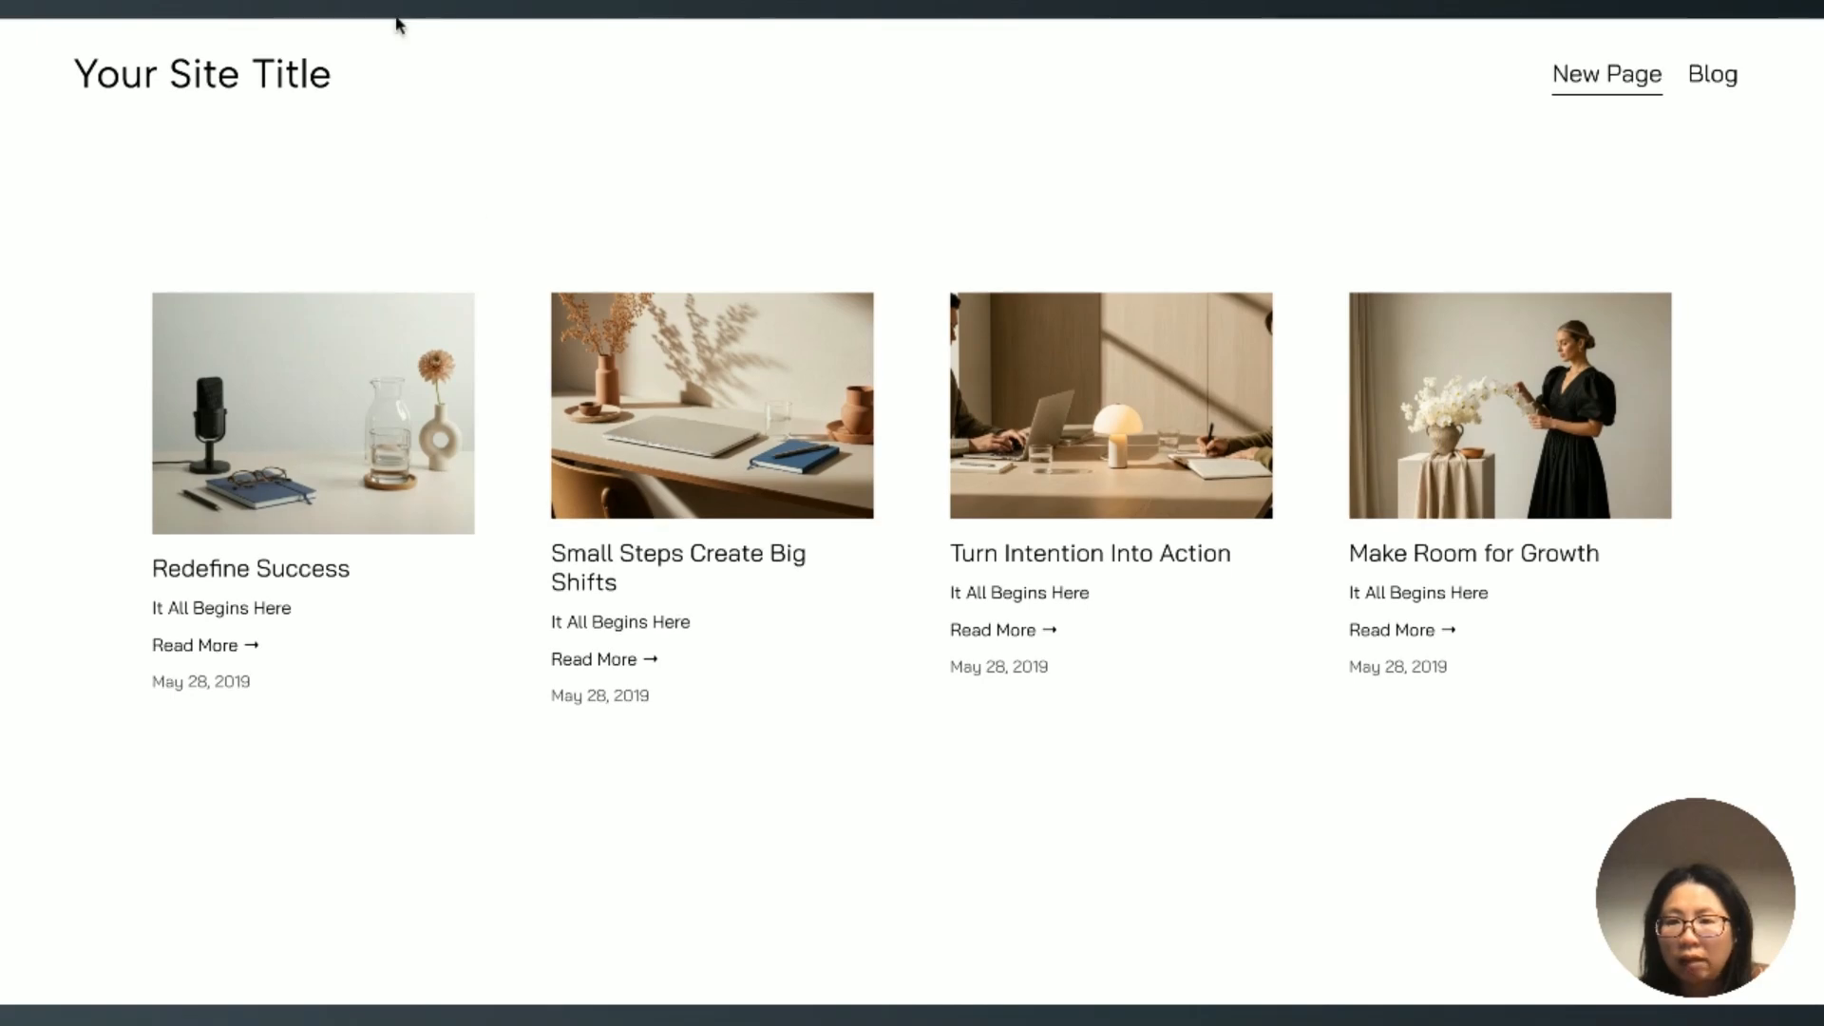
{"action": "left_click", "coordinate": [395, 20]}
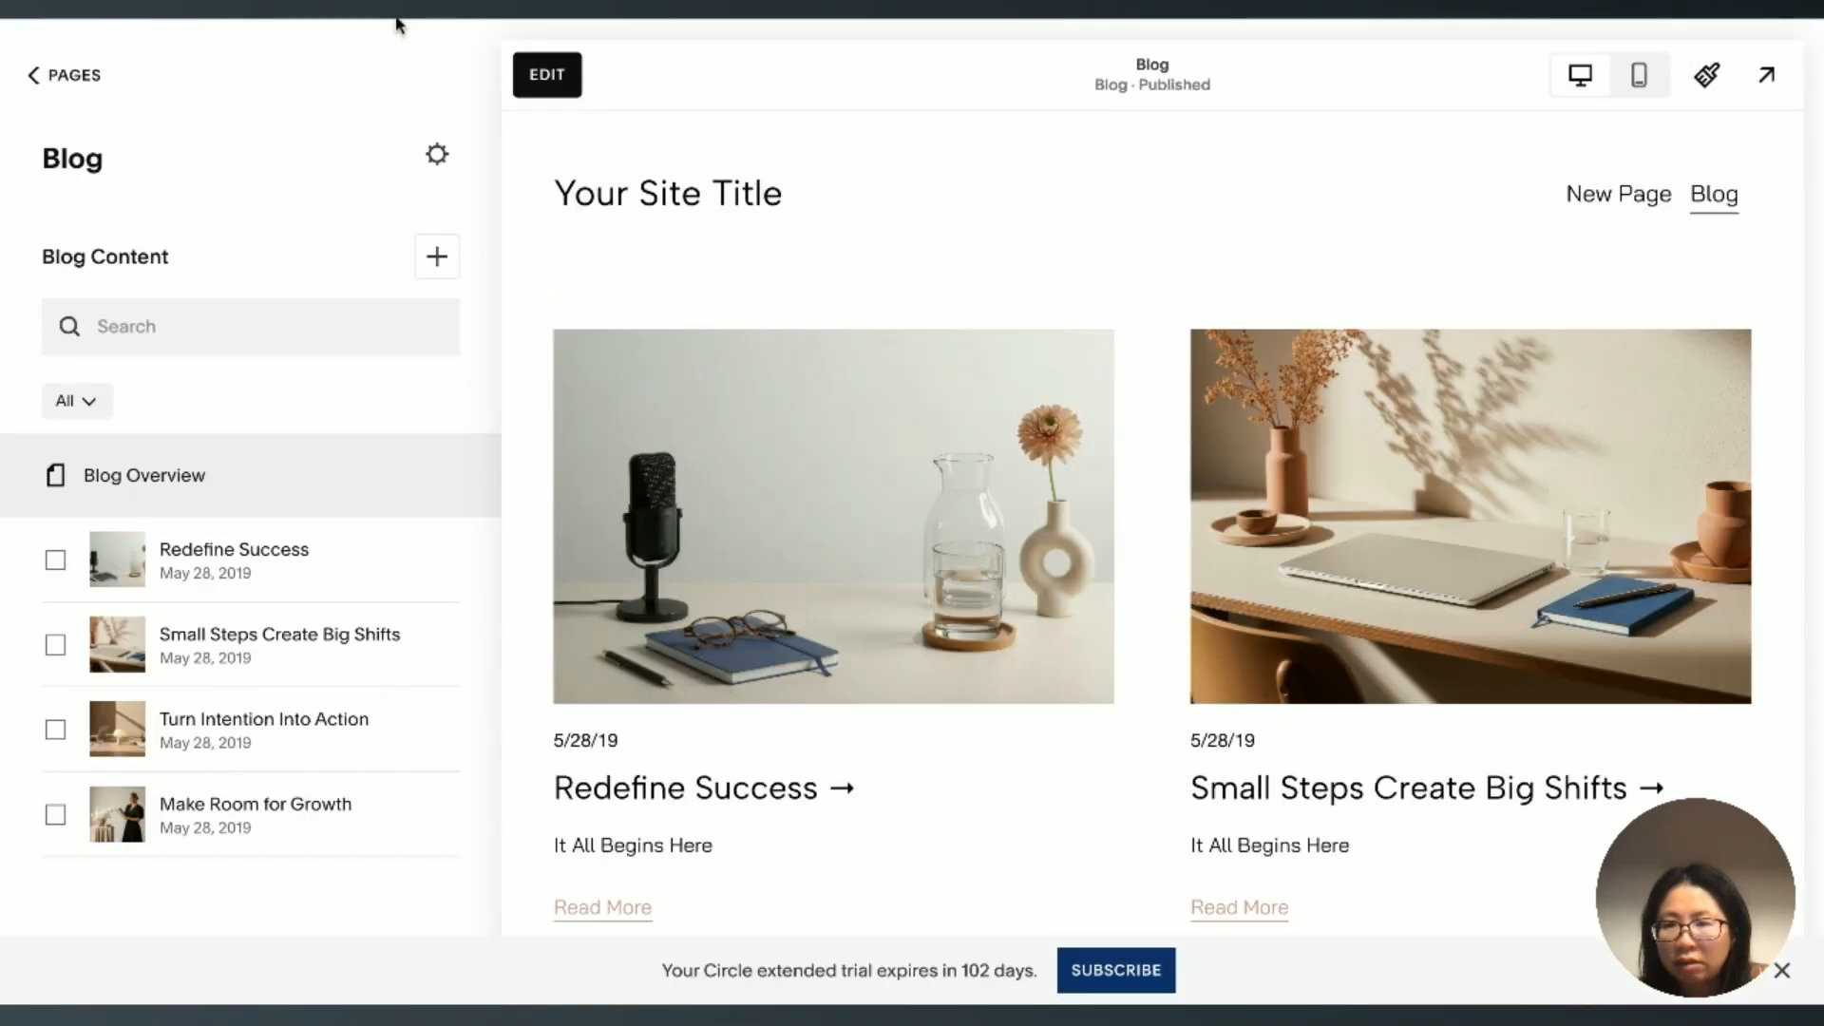
Step: Open New Page for editing and search the available blocks for "summ"
{"action": "left_click", "coordinate": [43, 76]}
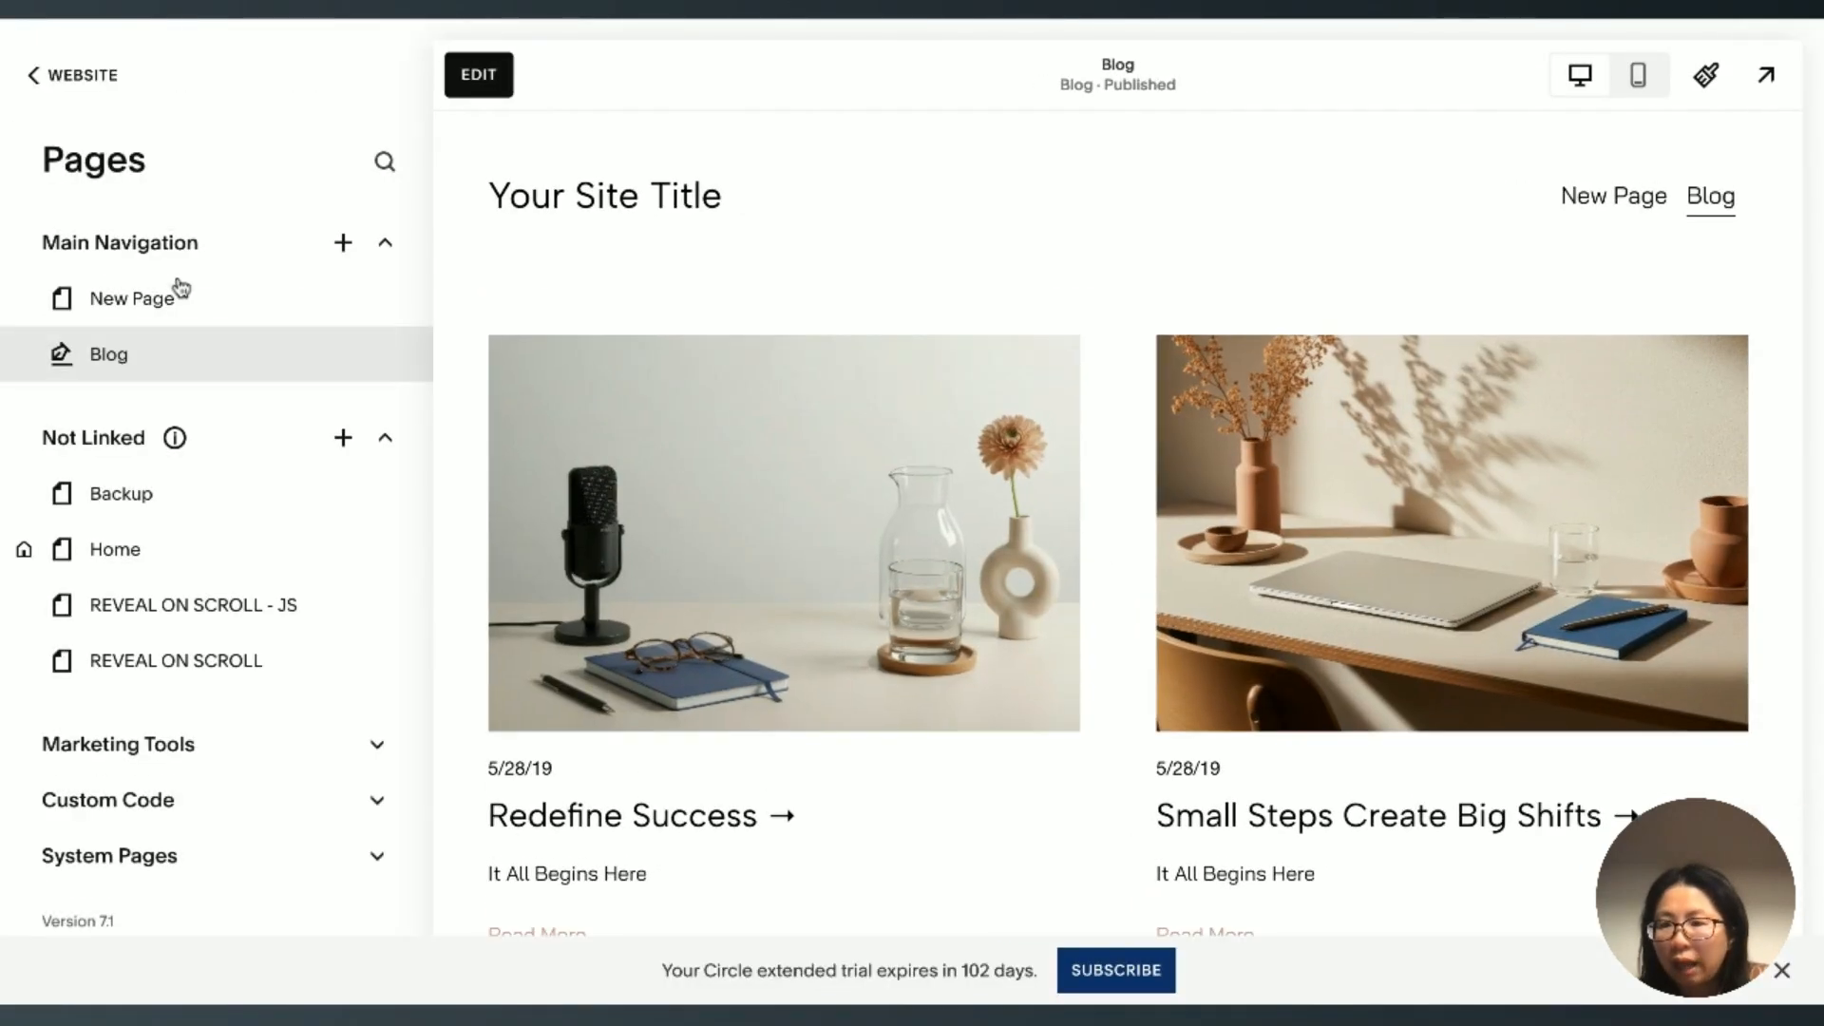
{"action": "left_click", "coordinate": [142, 299]}
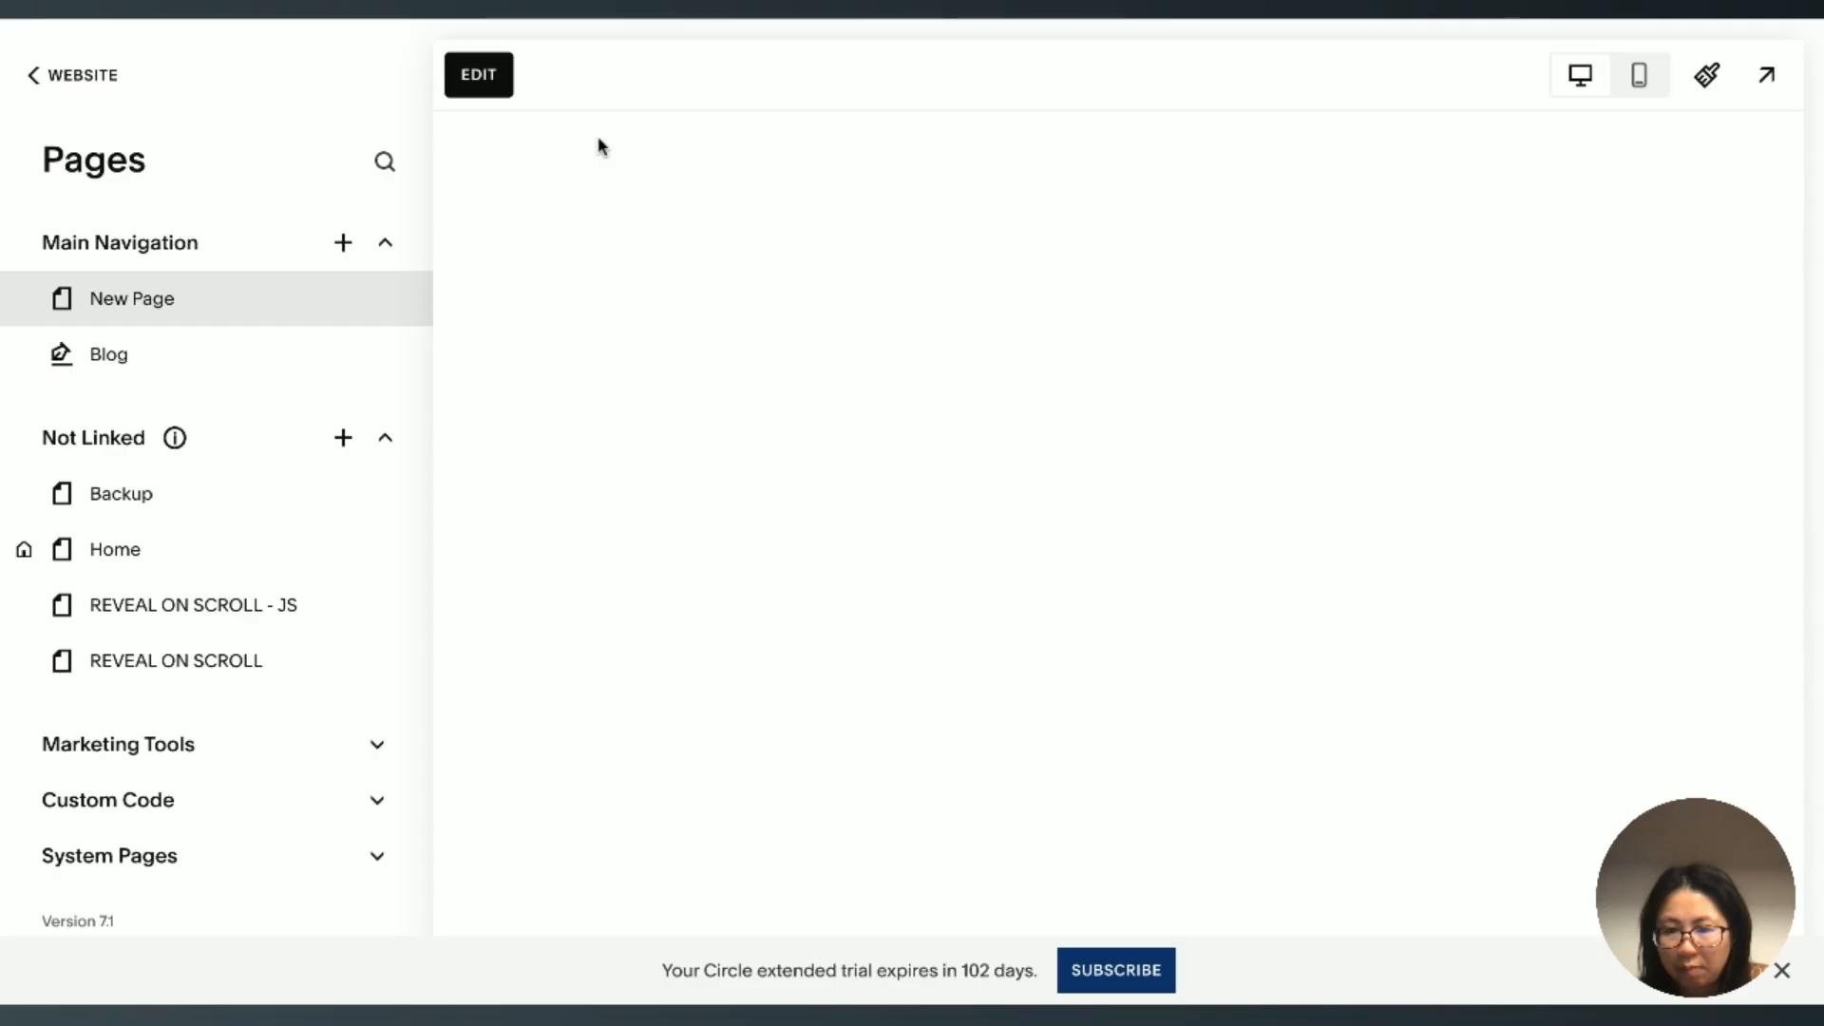
{"action": "left_click", "coordinate": [479, 76]}
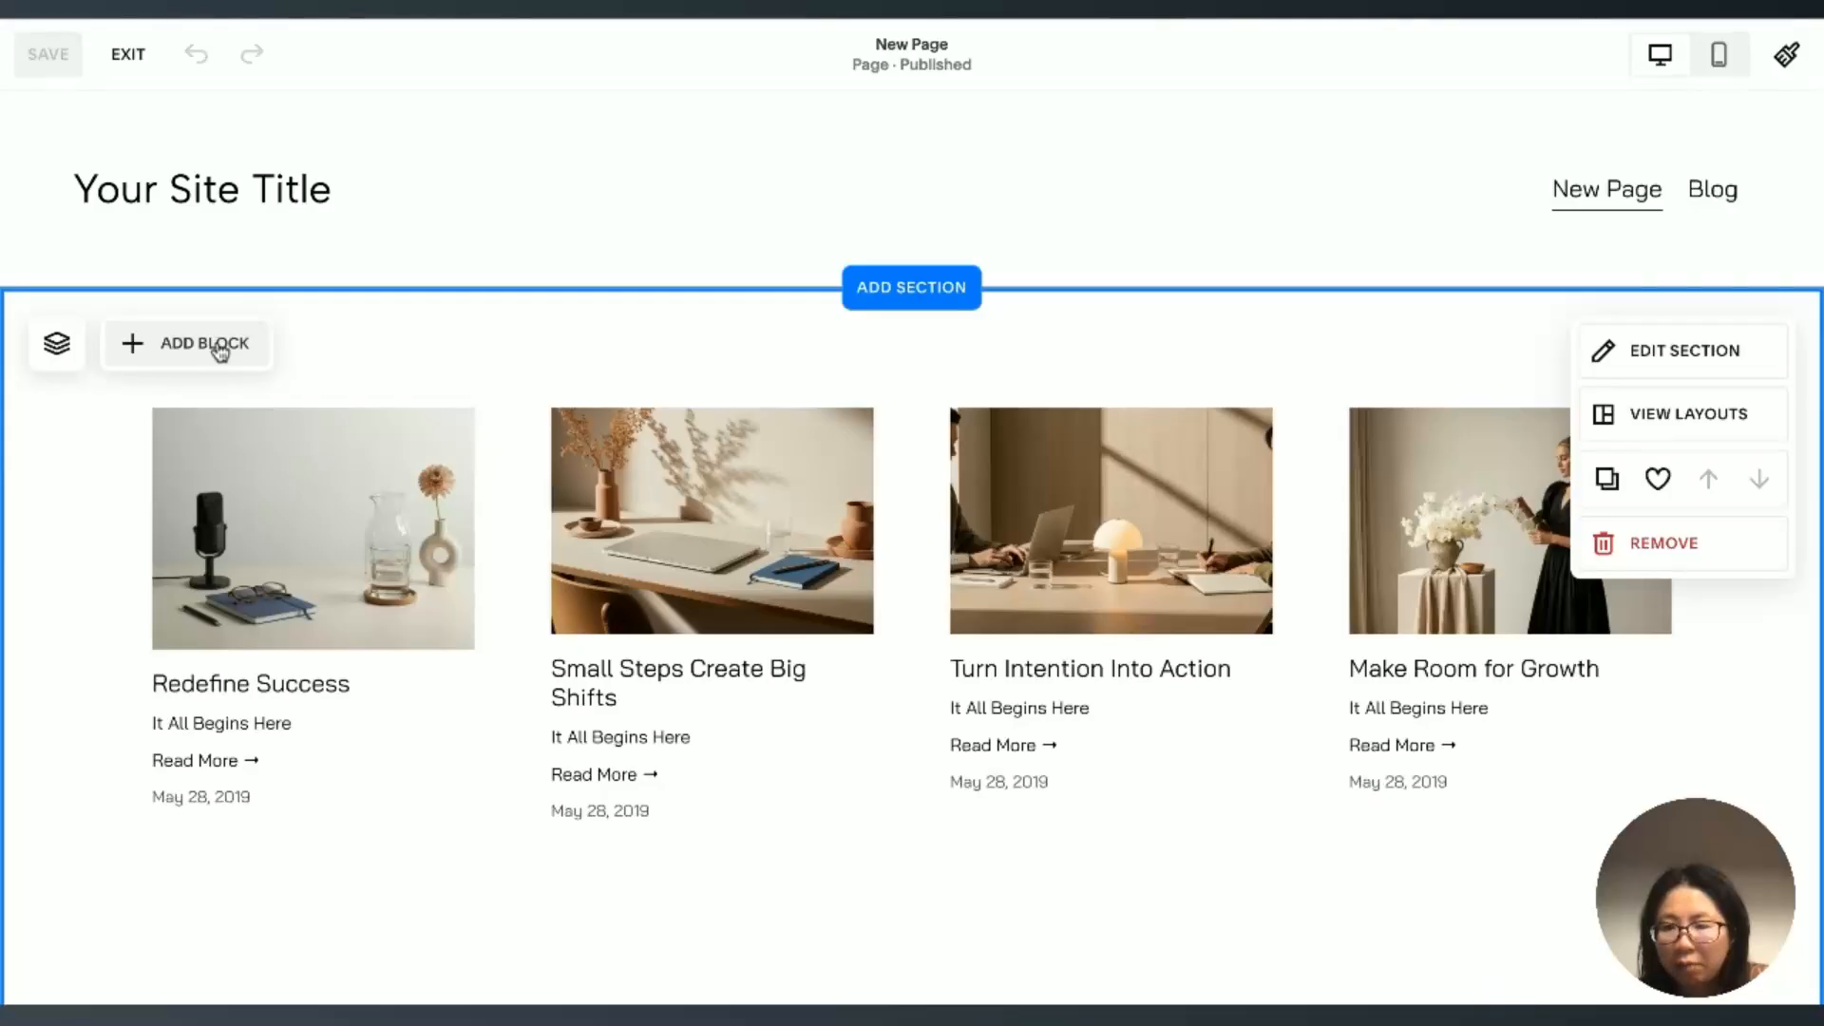
{"action": "left_click", "coordinate": [220, 350]}
{"action": "left_click", "coordinate": [240, 387]}
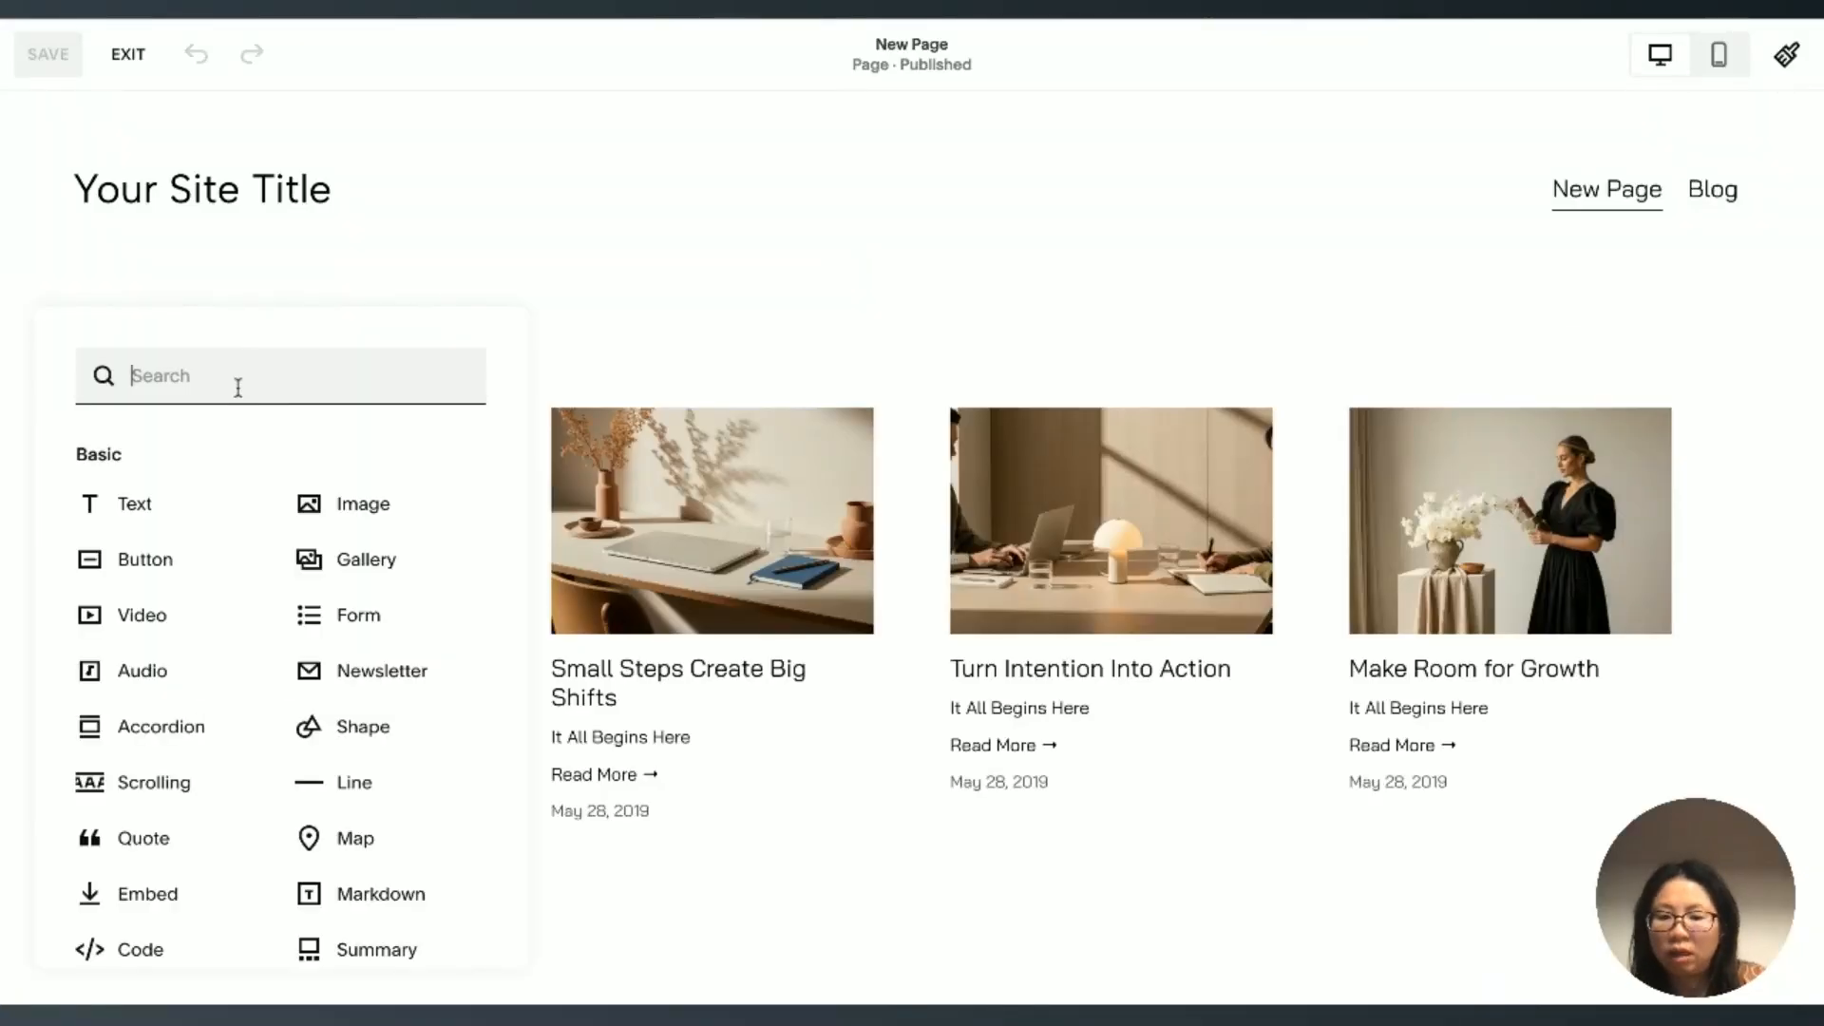
{"action": "type", "text": "summ"}
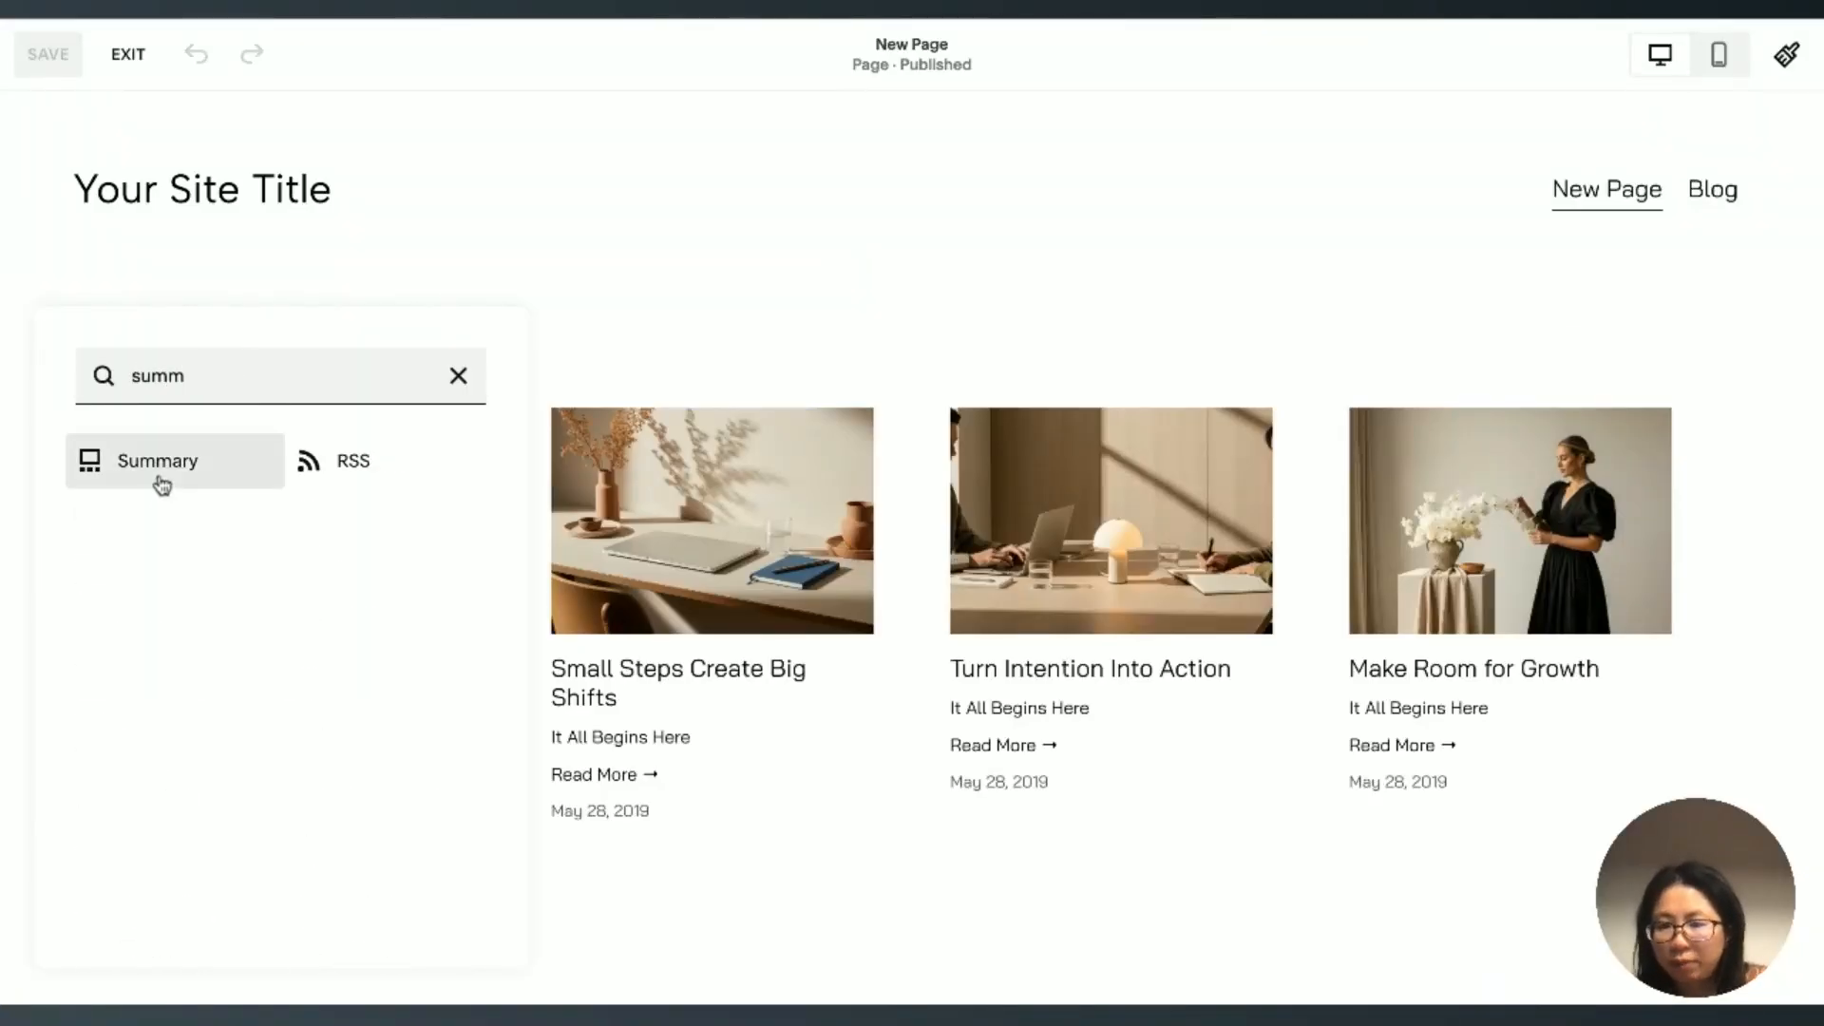
{"action": "key", "text": "Return"}
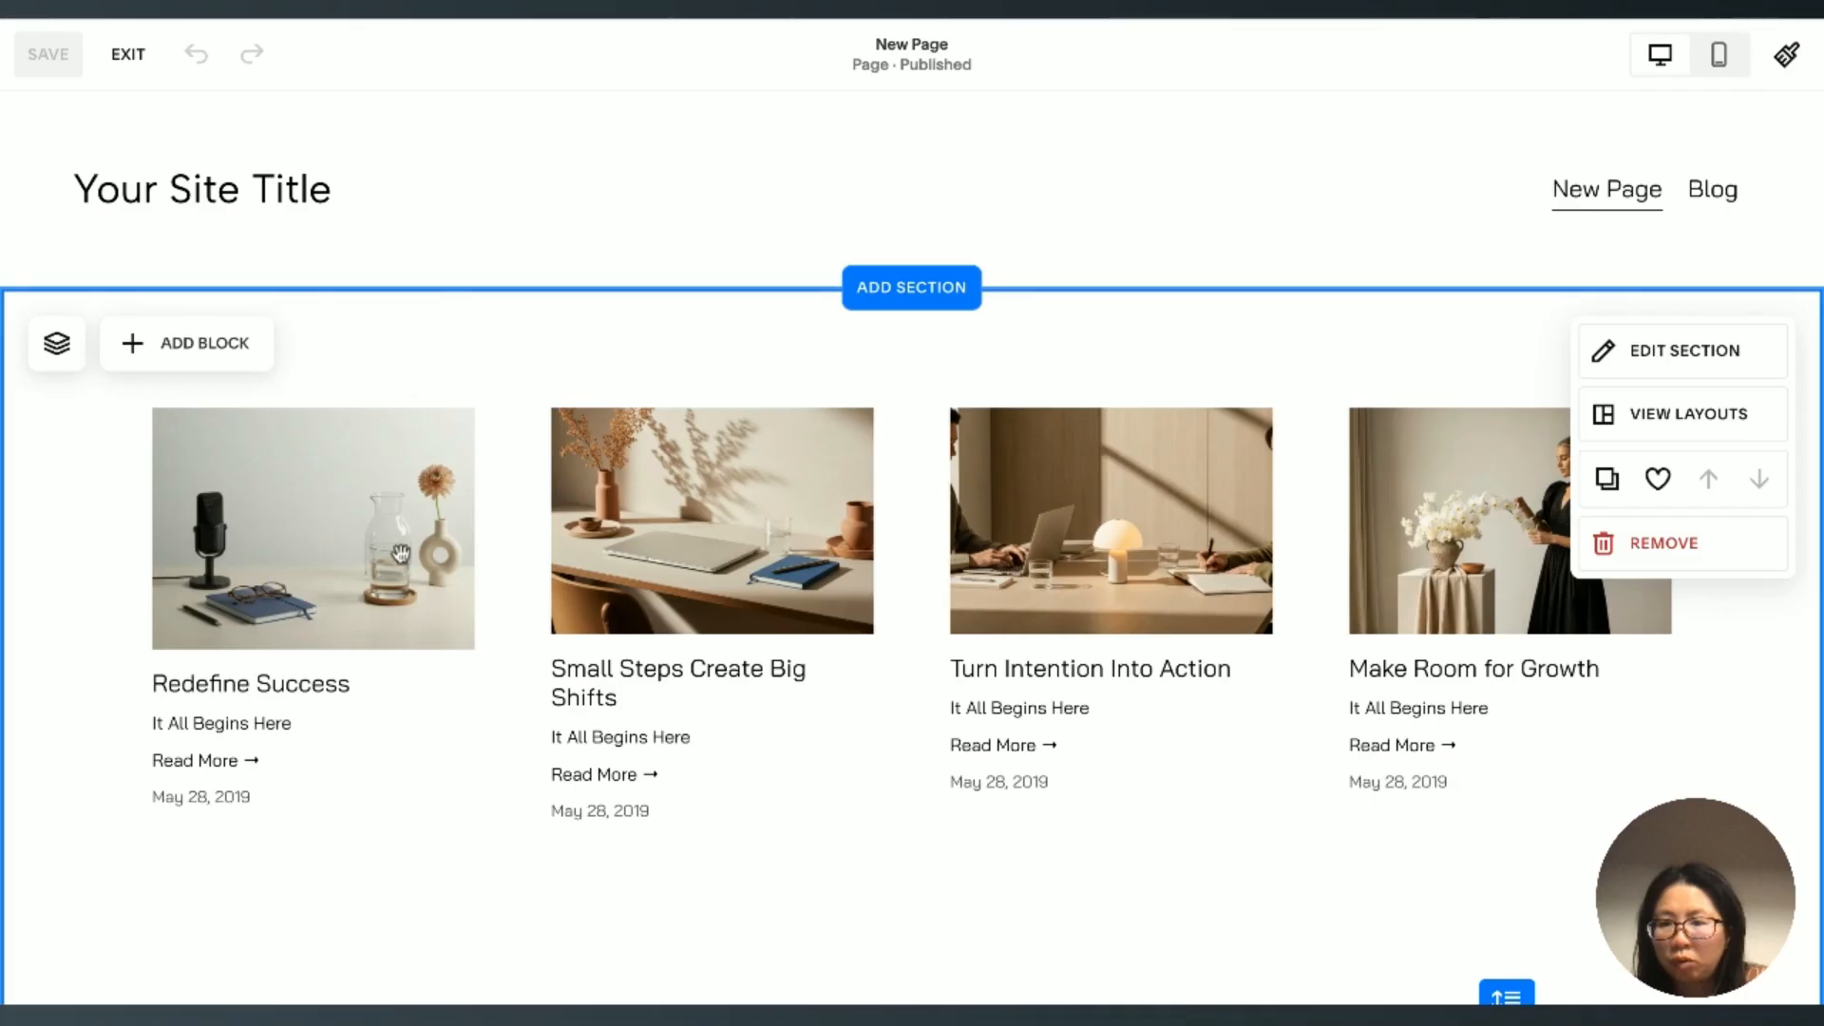
Step: Open the existing summary block's settings and review its source page and metadata options
{"action": "left_click", "coordinate": [400, 556]}
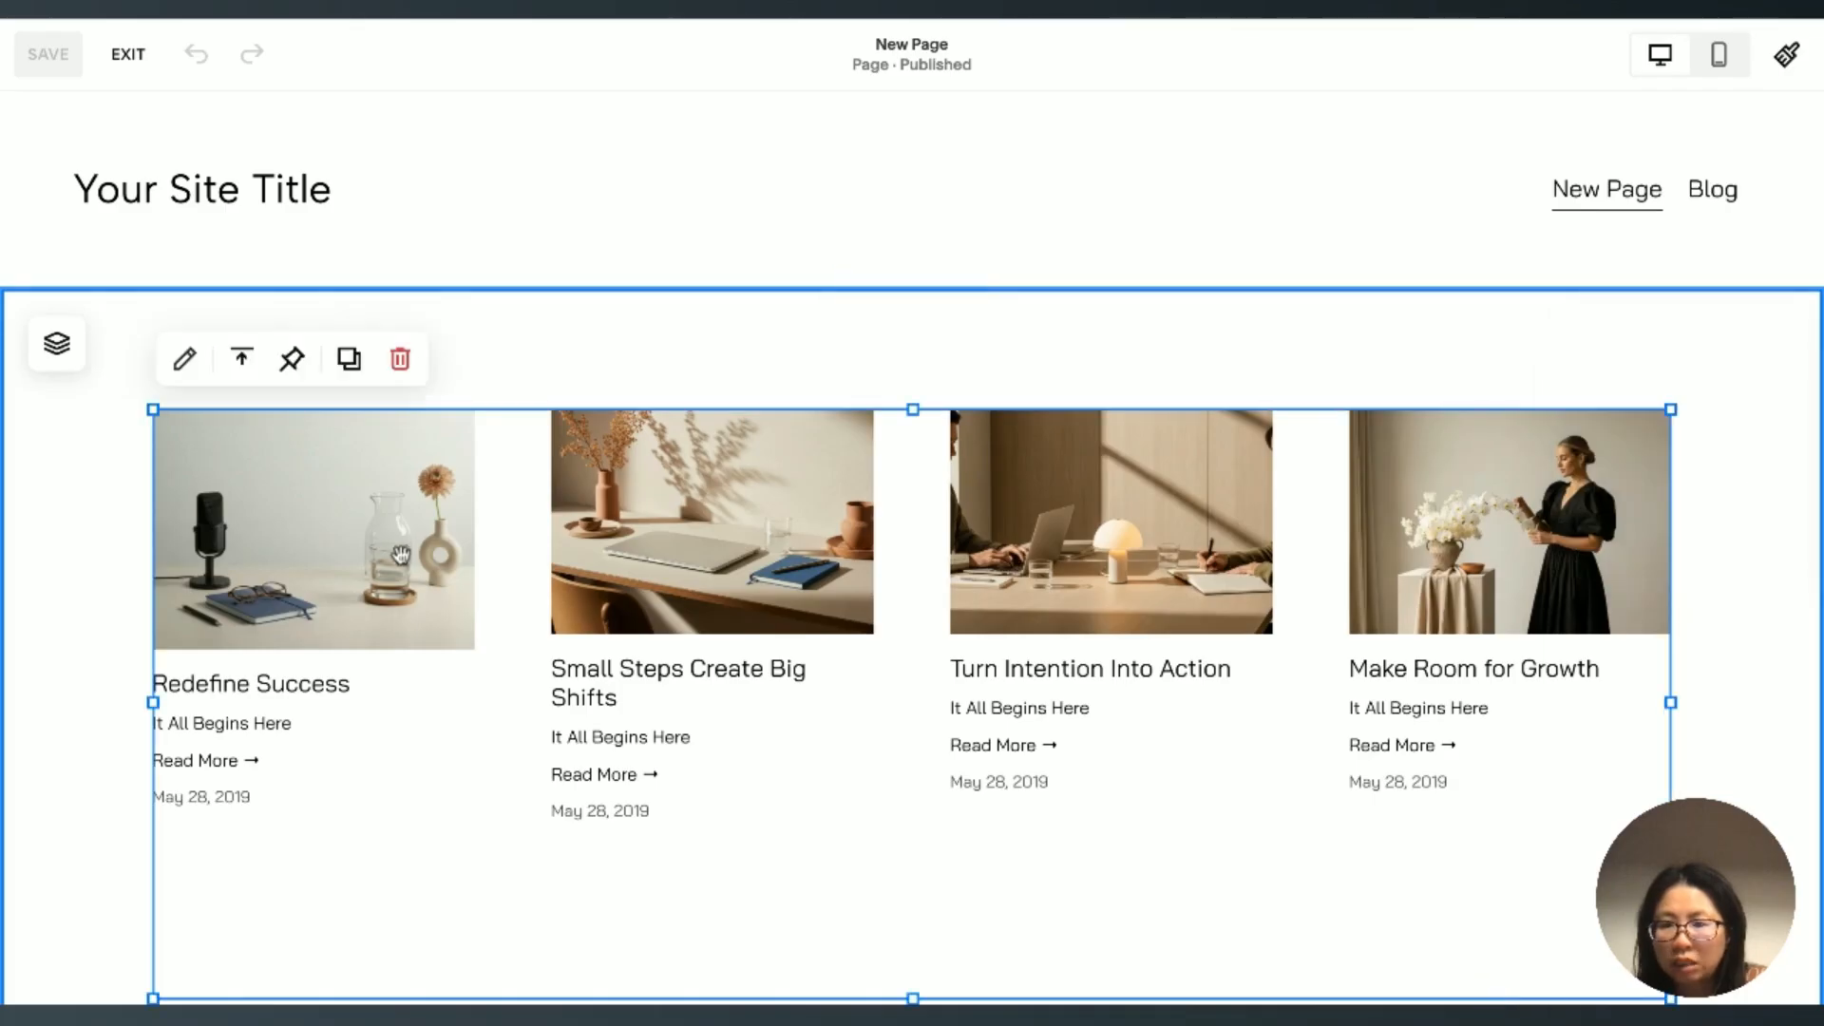
{"action": "left_click", "coordinate": [189, 385]}
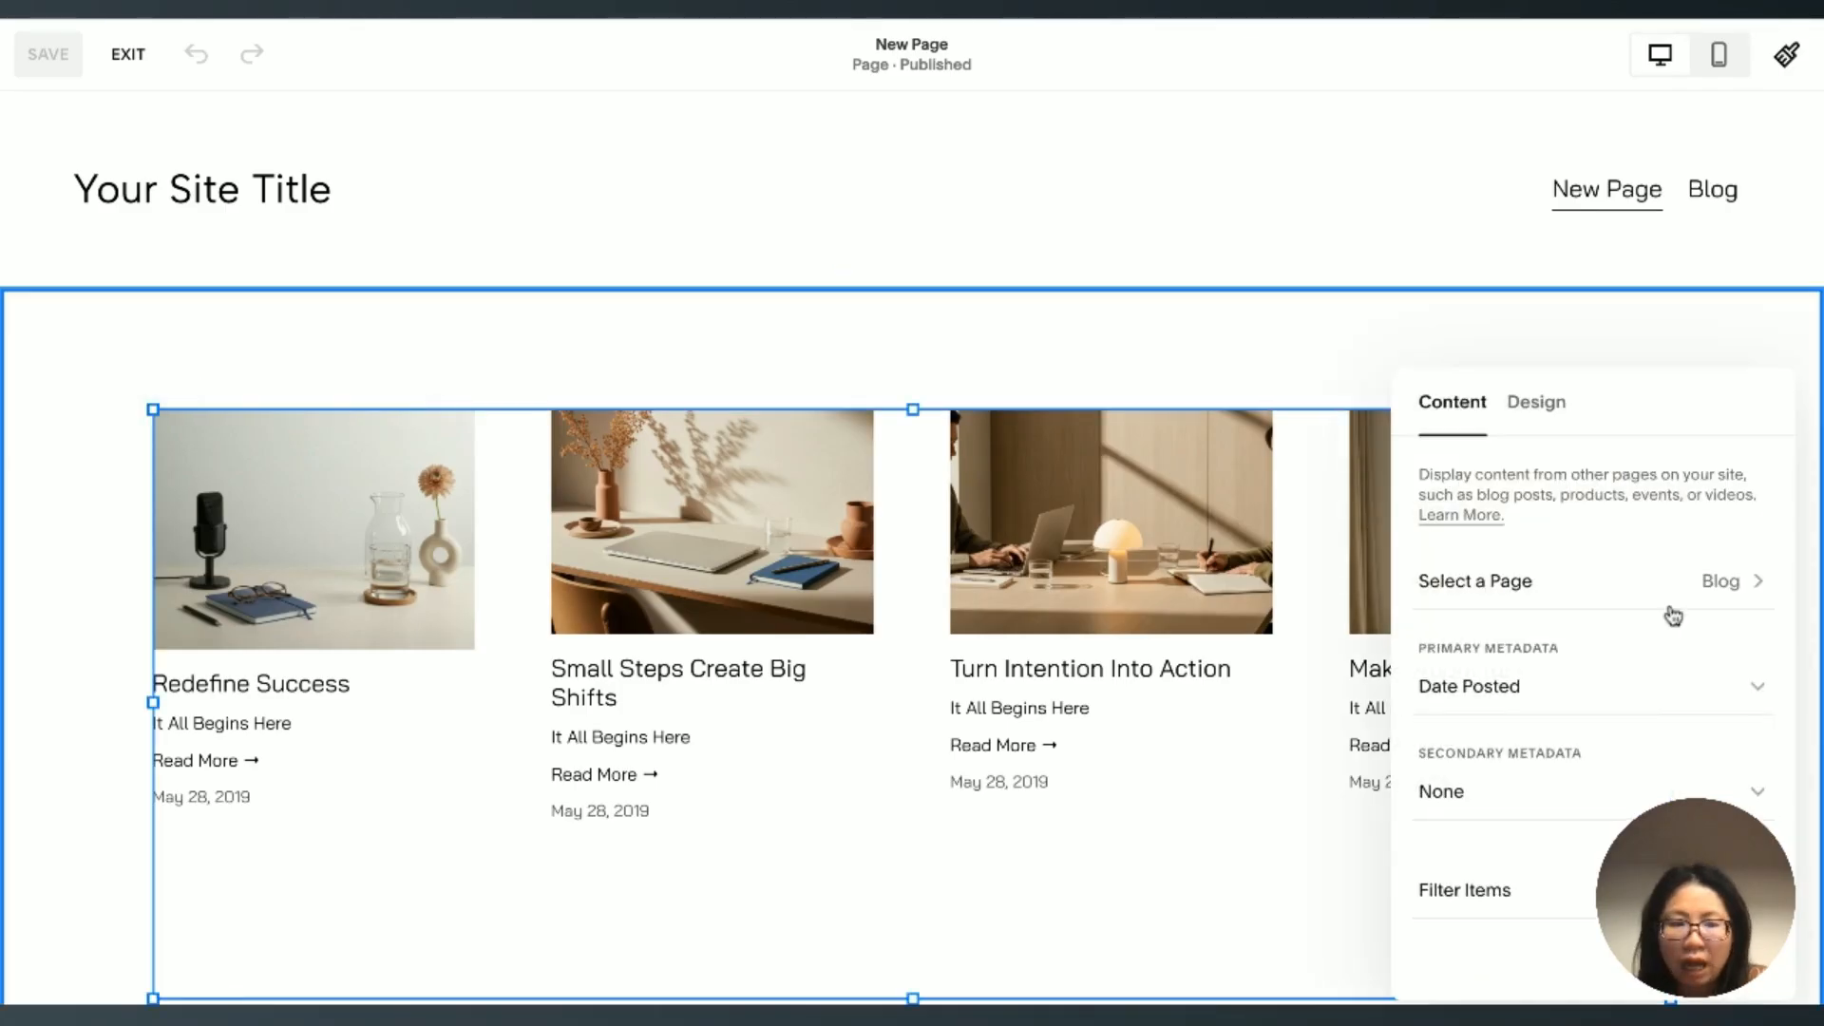
{"action": "left_click_drag", "start_coordinate": [1632, 406], "coordinate": [1010, 271]}
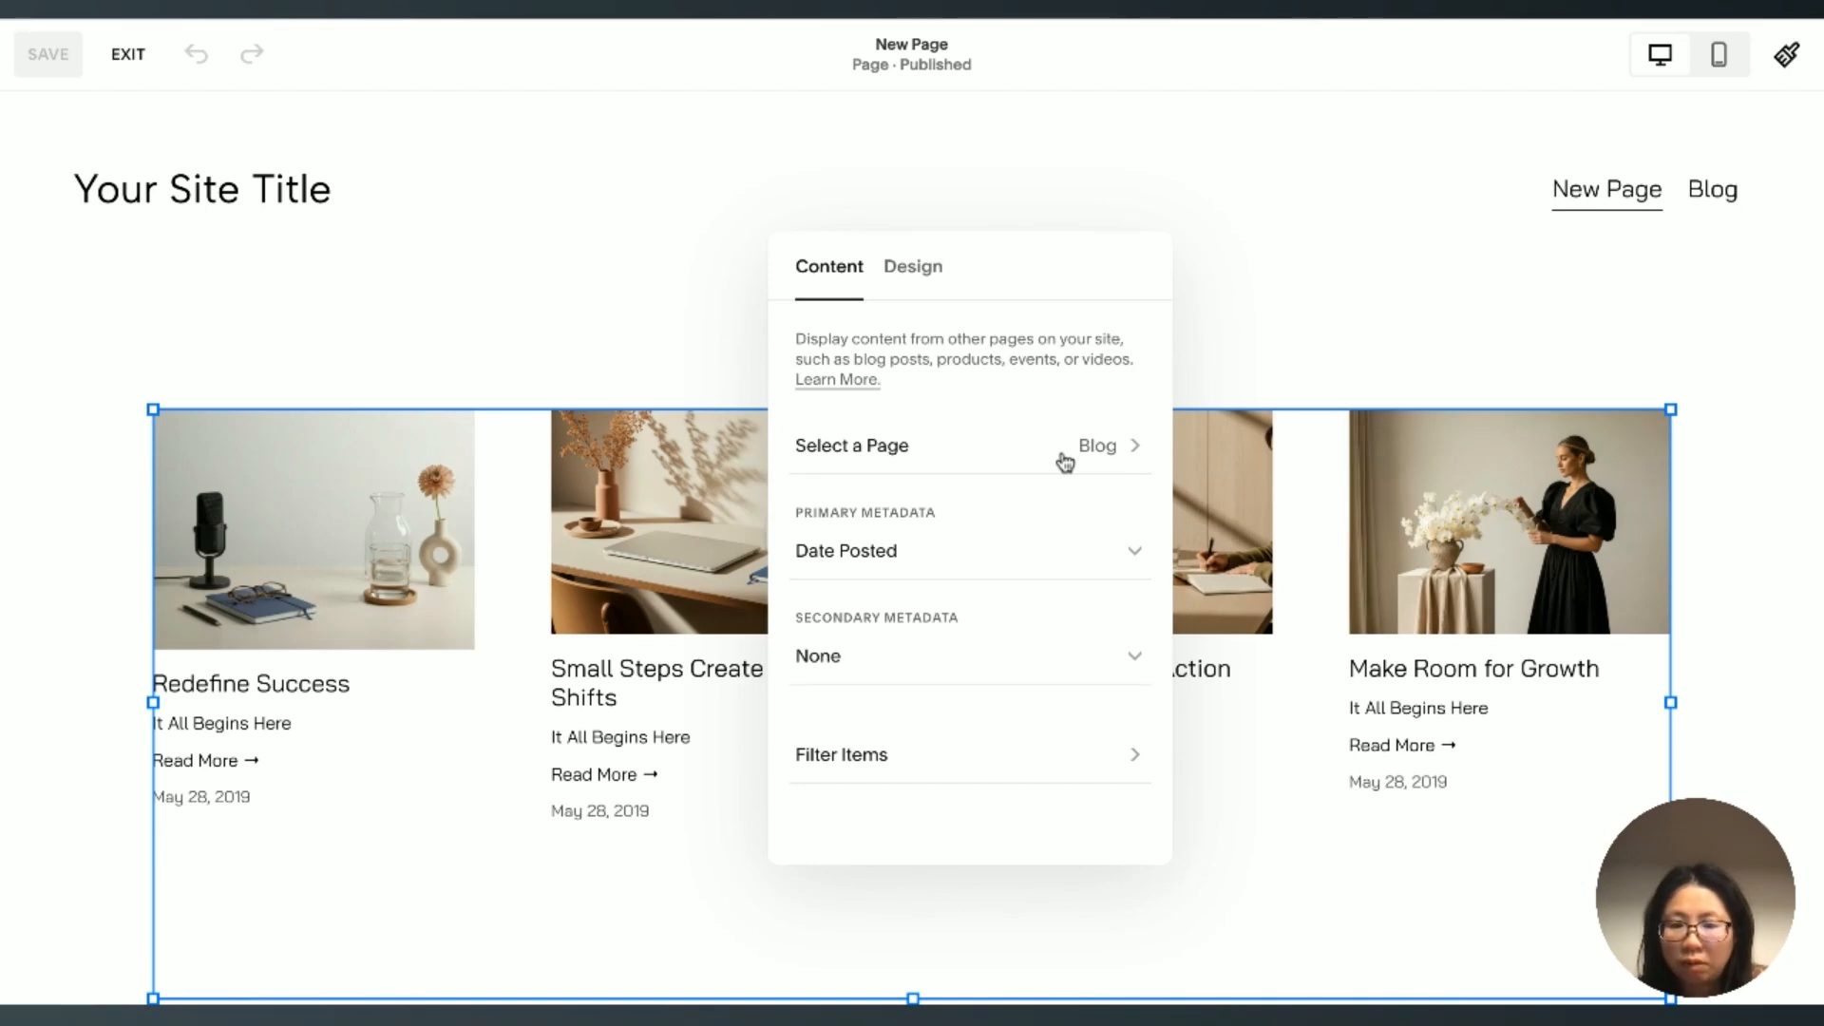
{"action": "left_click", "coordinate": [1272, 355]}
{"action": "scroll", "coordinate": [711, 463], "scroll_direction": "down", "scroll_amount": 2}
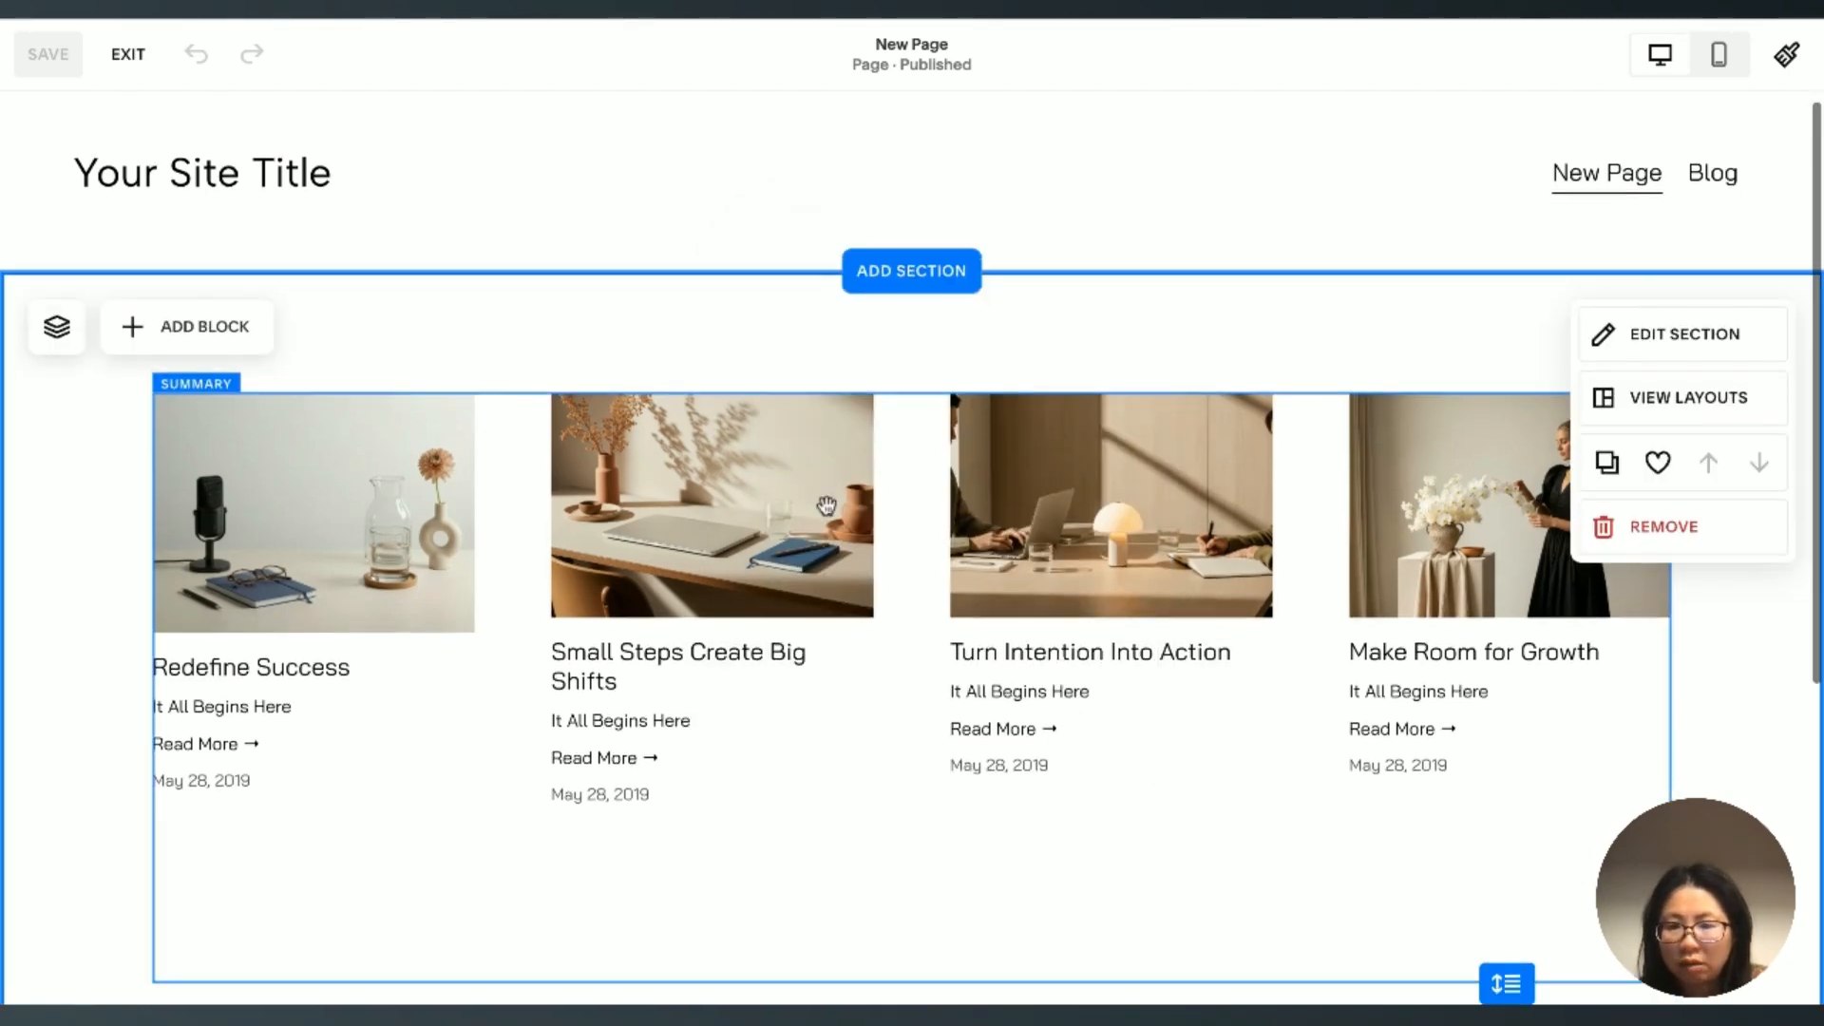
Step: Test the Redefine Success post's Read More link in the summary block on the live New Page
{"action": "left_click", "coordinate": [635, 18]}
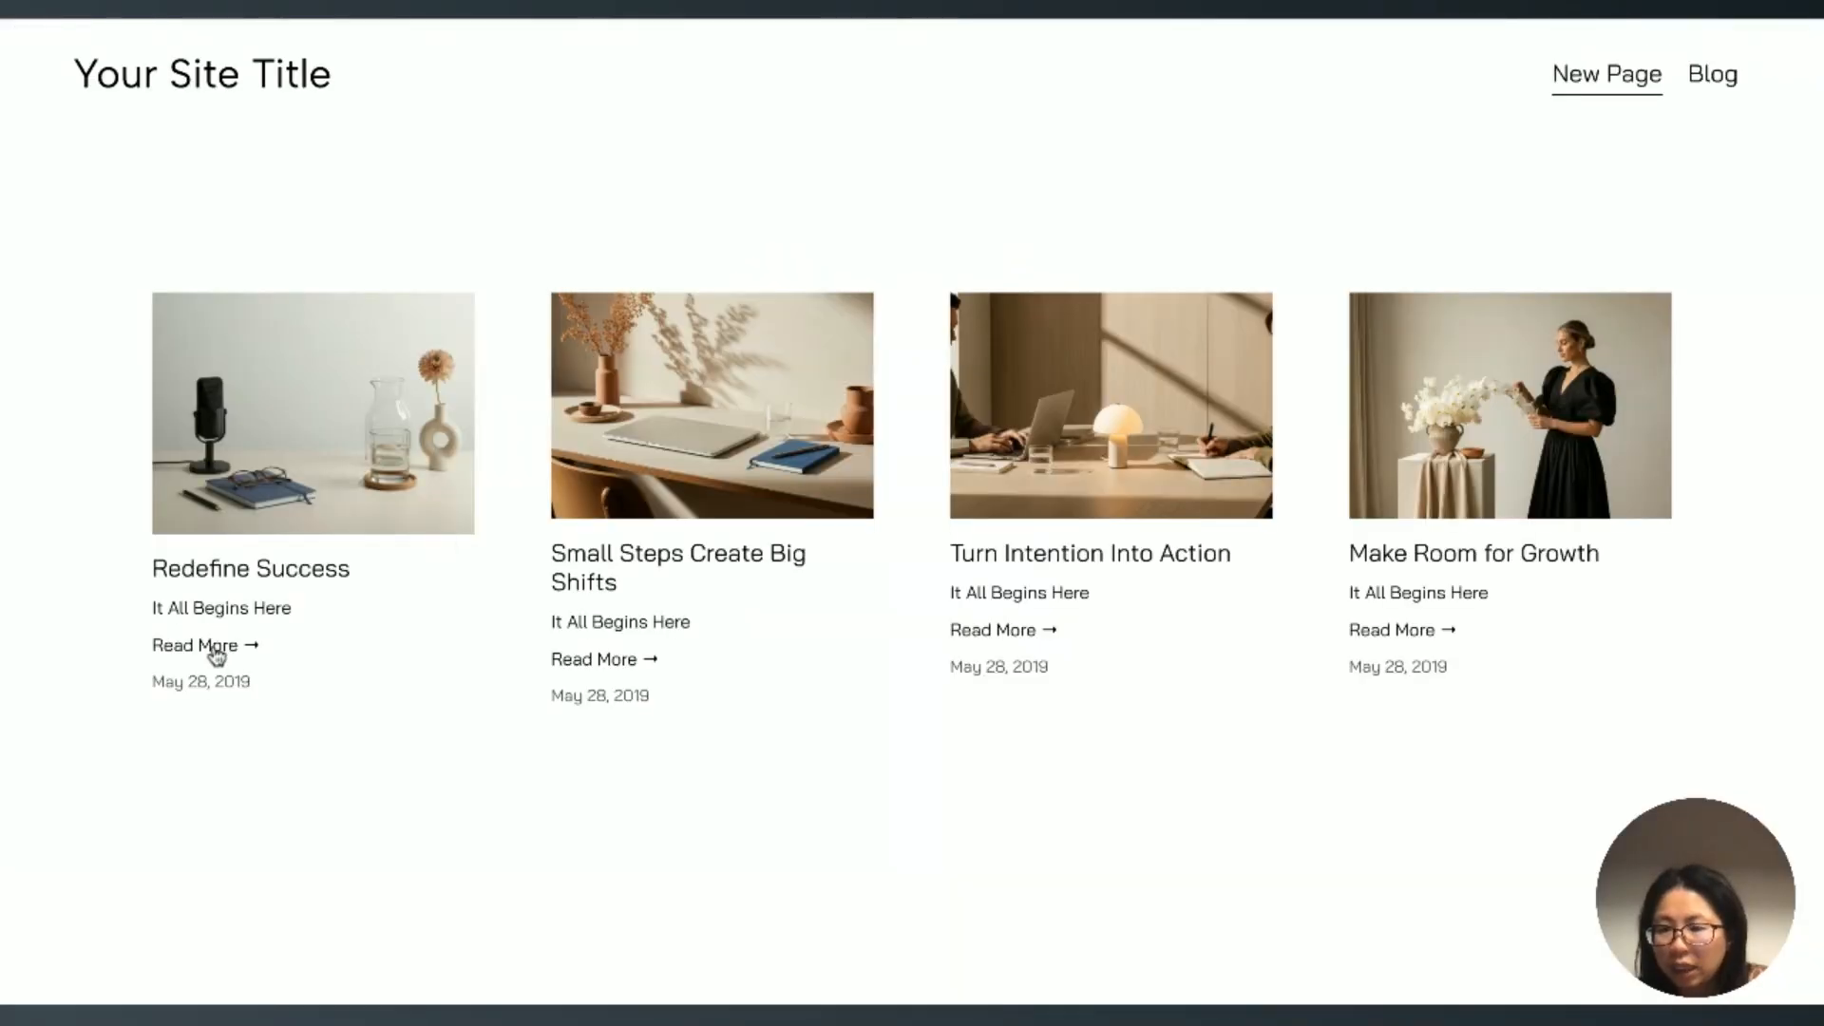
{"action": "left_click", "coordinate": [216, 654]}
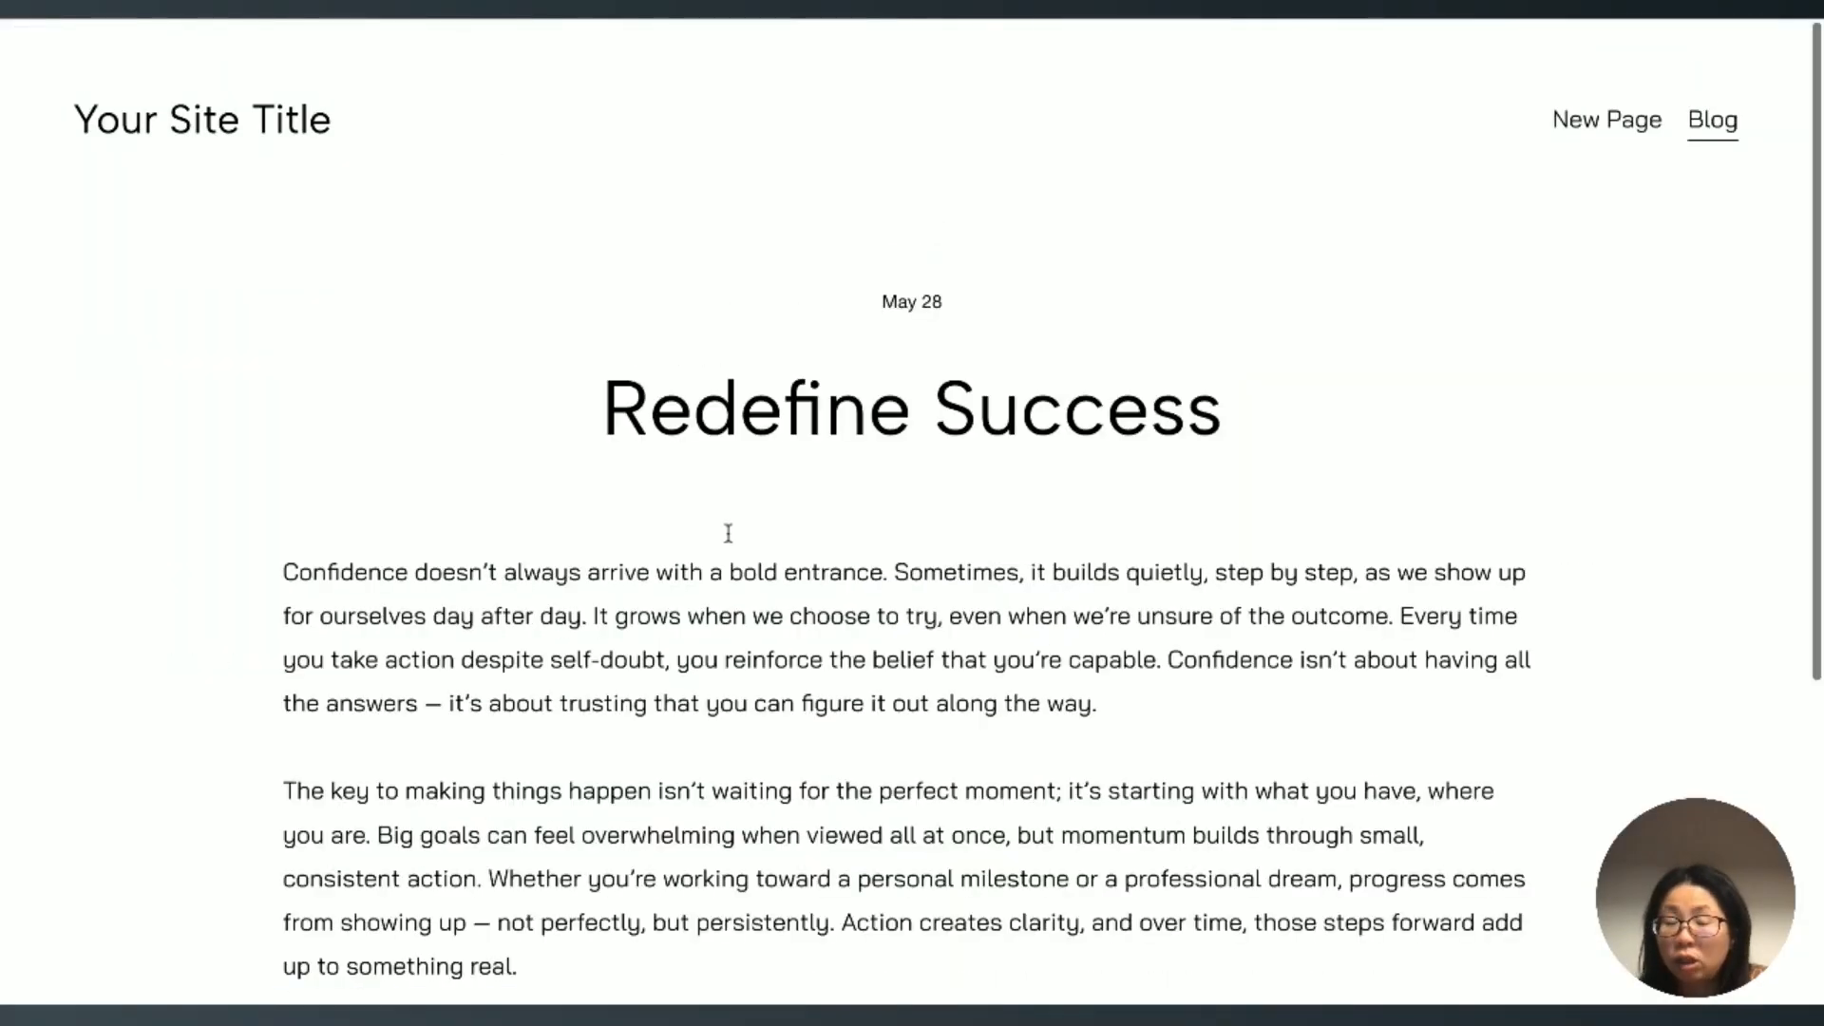
{"action": "scroll", "coordinate": [729, 533], "scroll_direction": "down", "scroll_amount": 1}
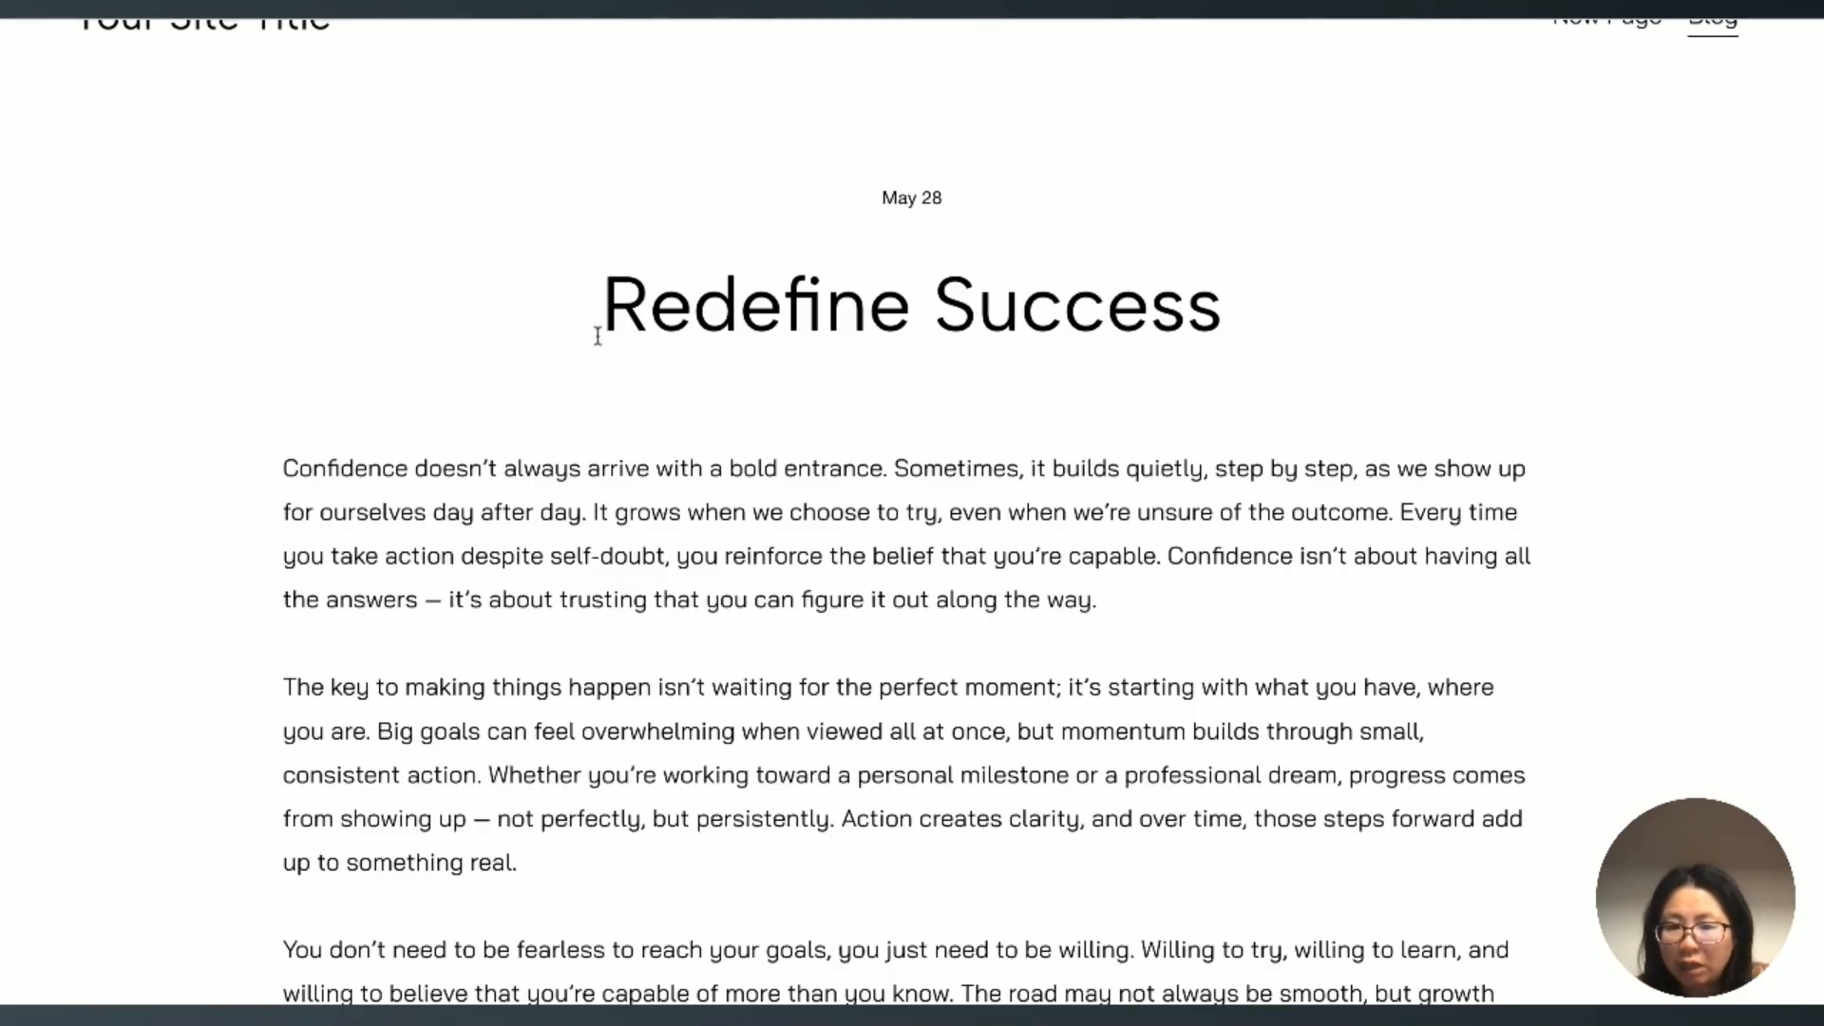
{"action": "left_click", "coordinate": [161, 21]}
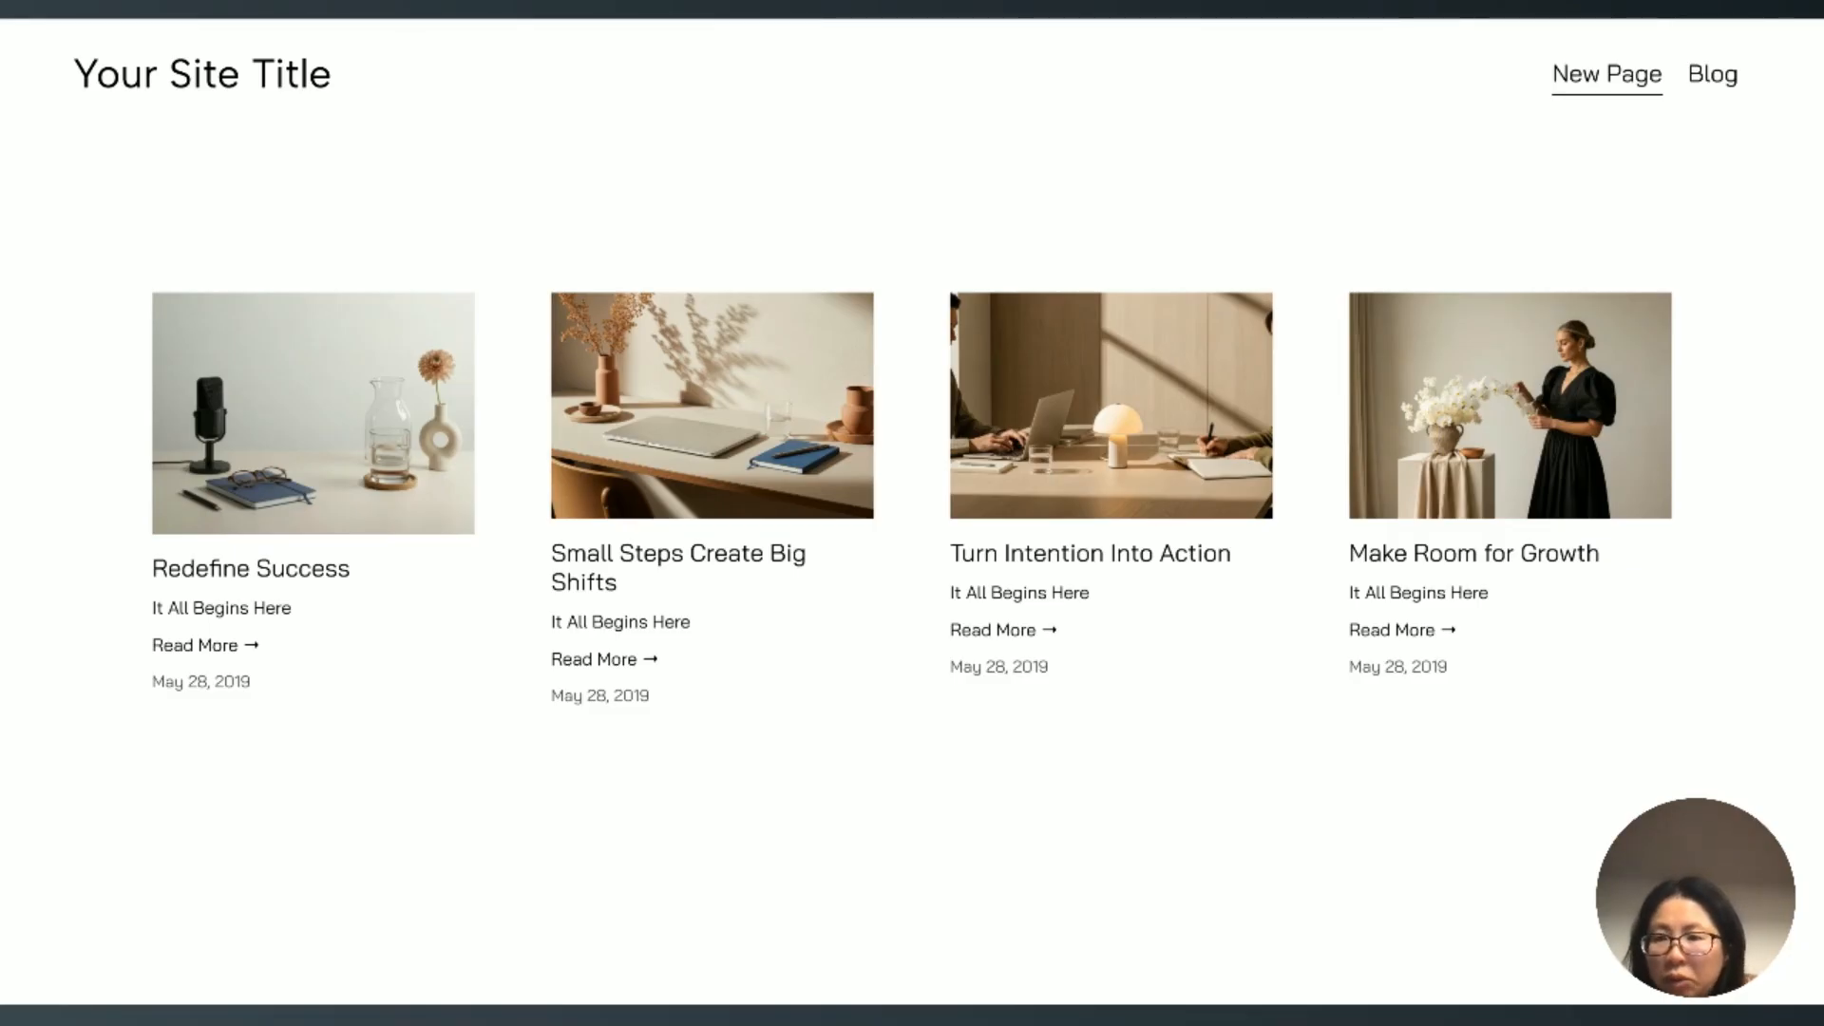
Step: Exit page editing and examine the jQuery library script in the site's header code injection
{"action": "left_click", "coordinate": [131, 56]}
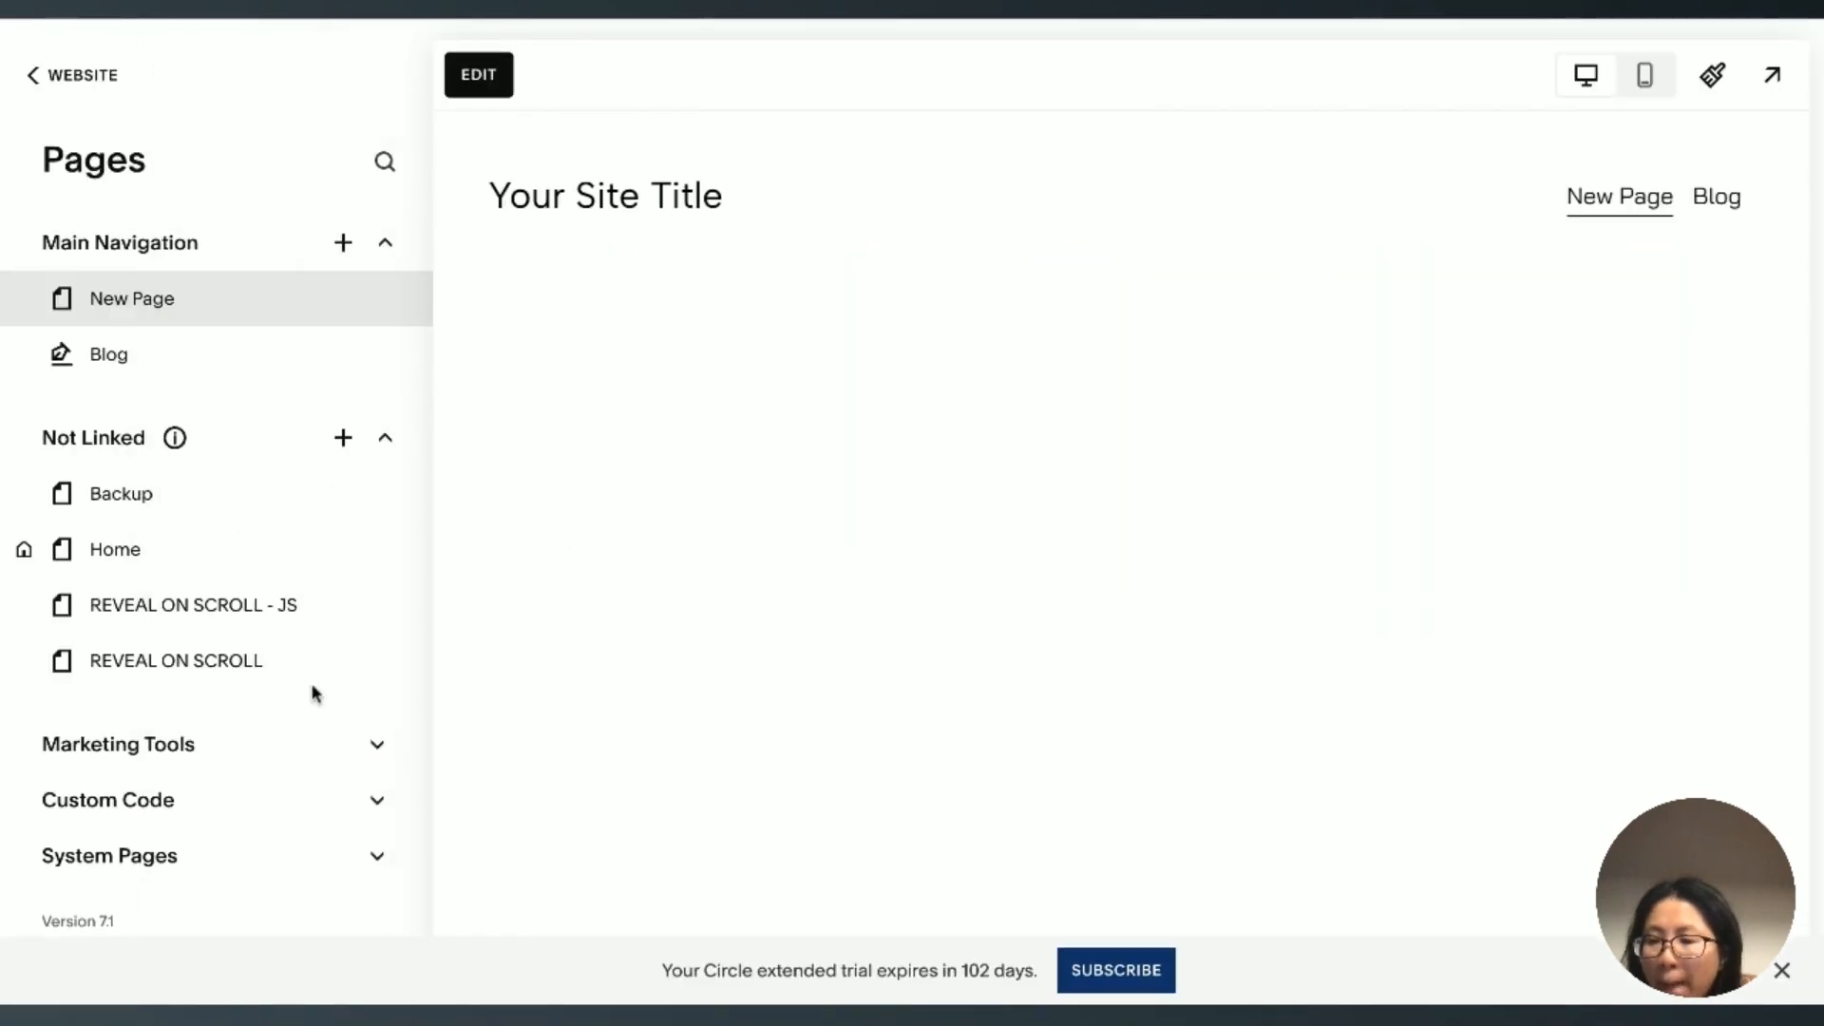
{"action": "left_click", "coordinate": [187, 807]}
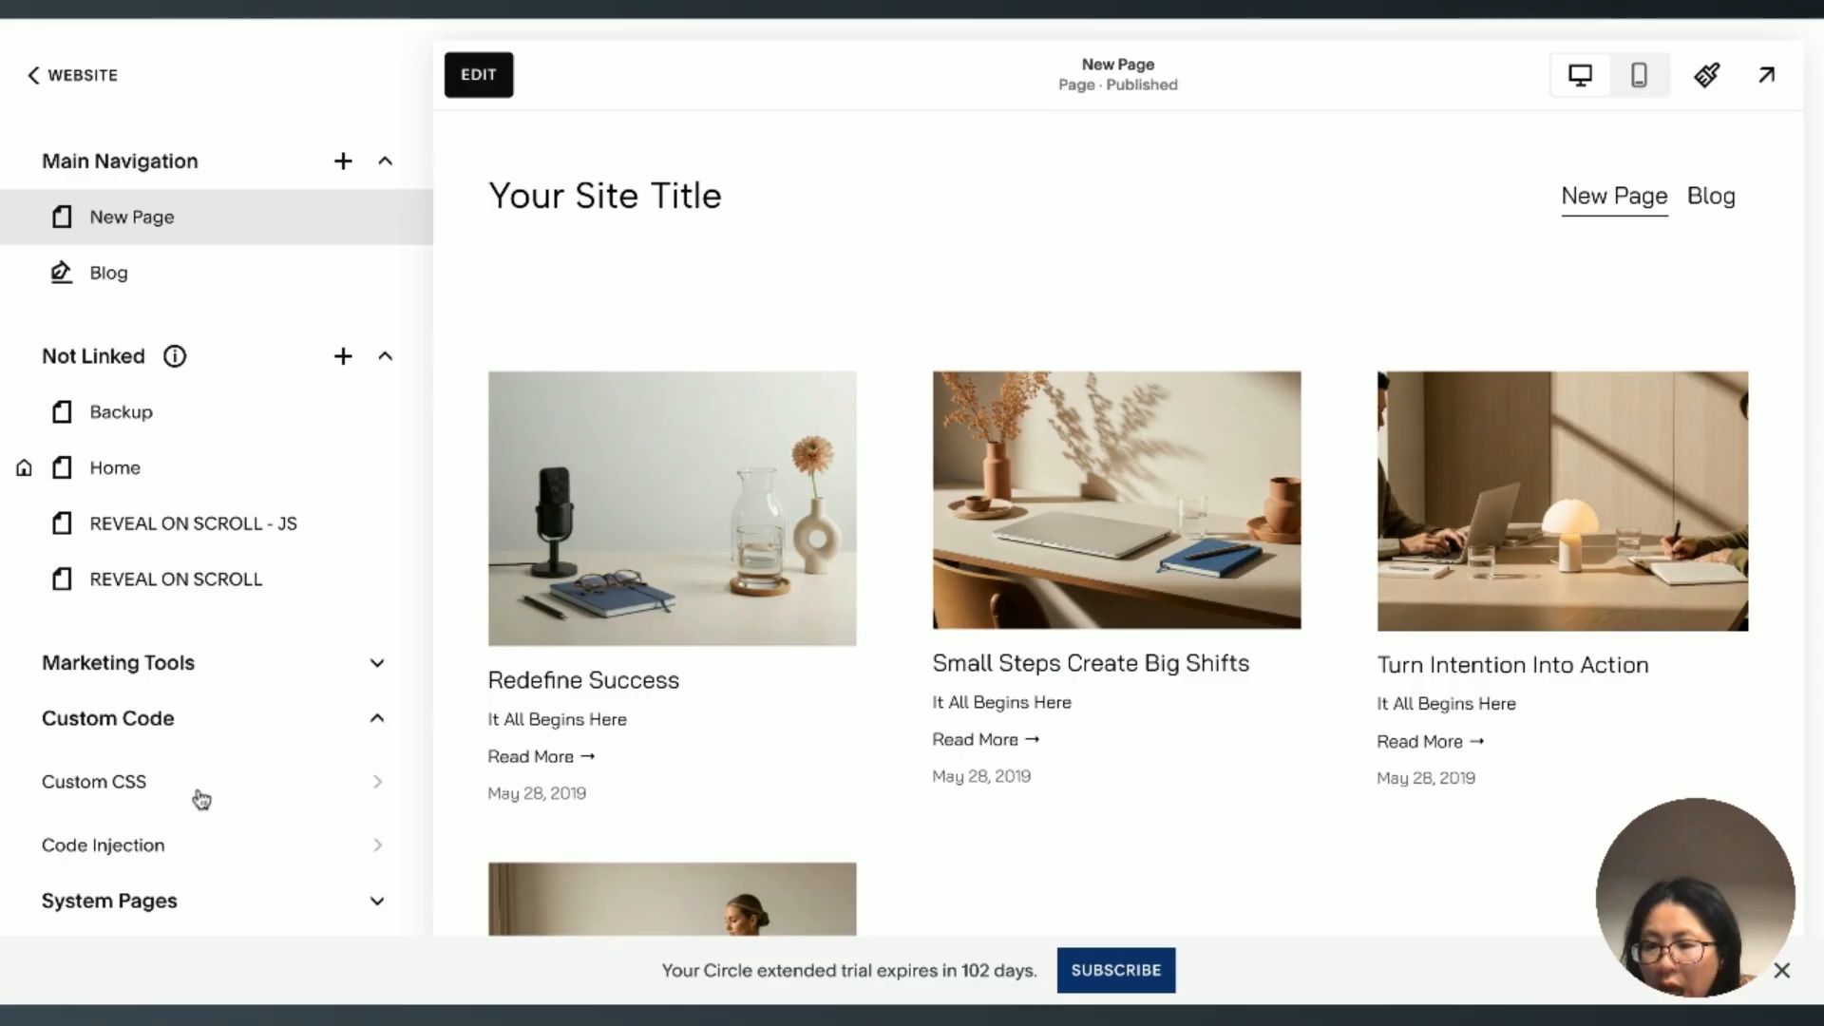
{"action": "left_click", "coordinate": [133, 847]}
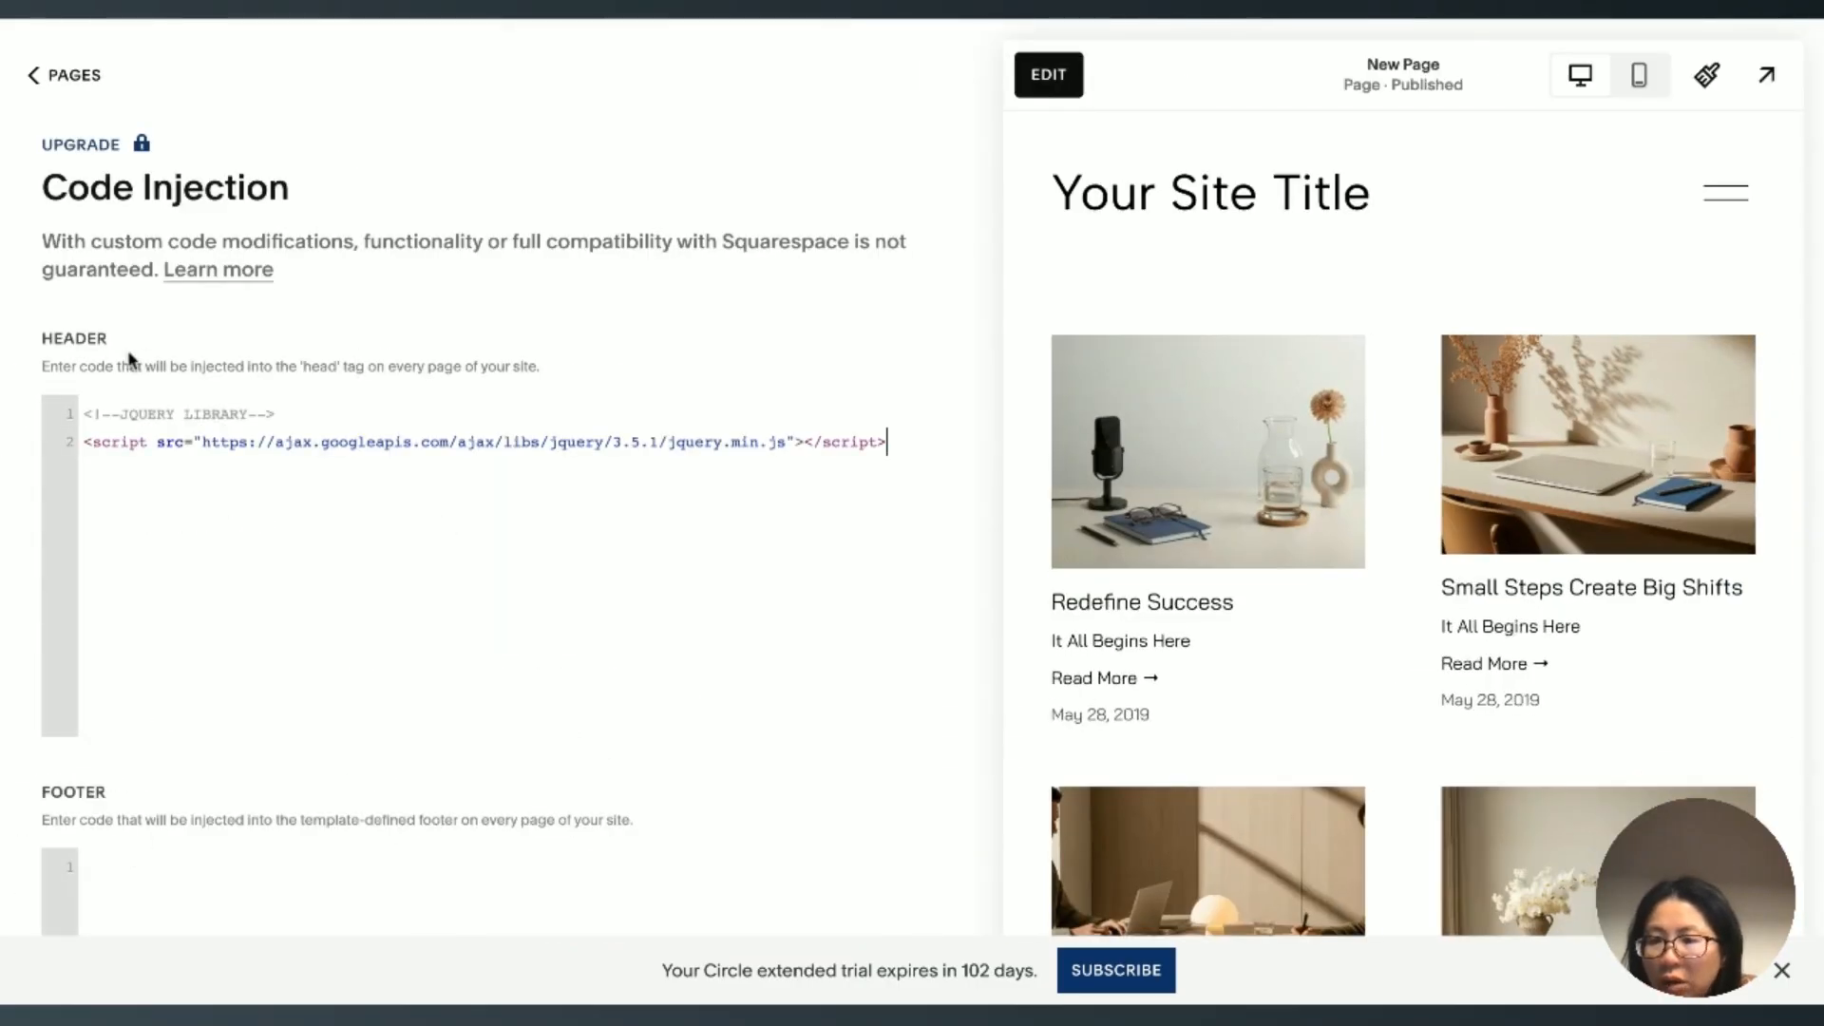
{"action": "left_click", "coordinate": [84, 413]}
{"action": "key", "text": "ctrl+a"}
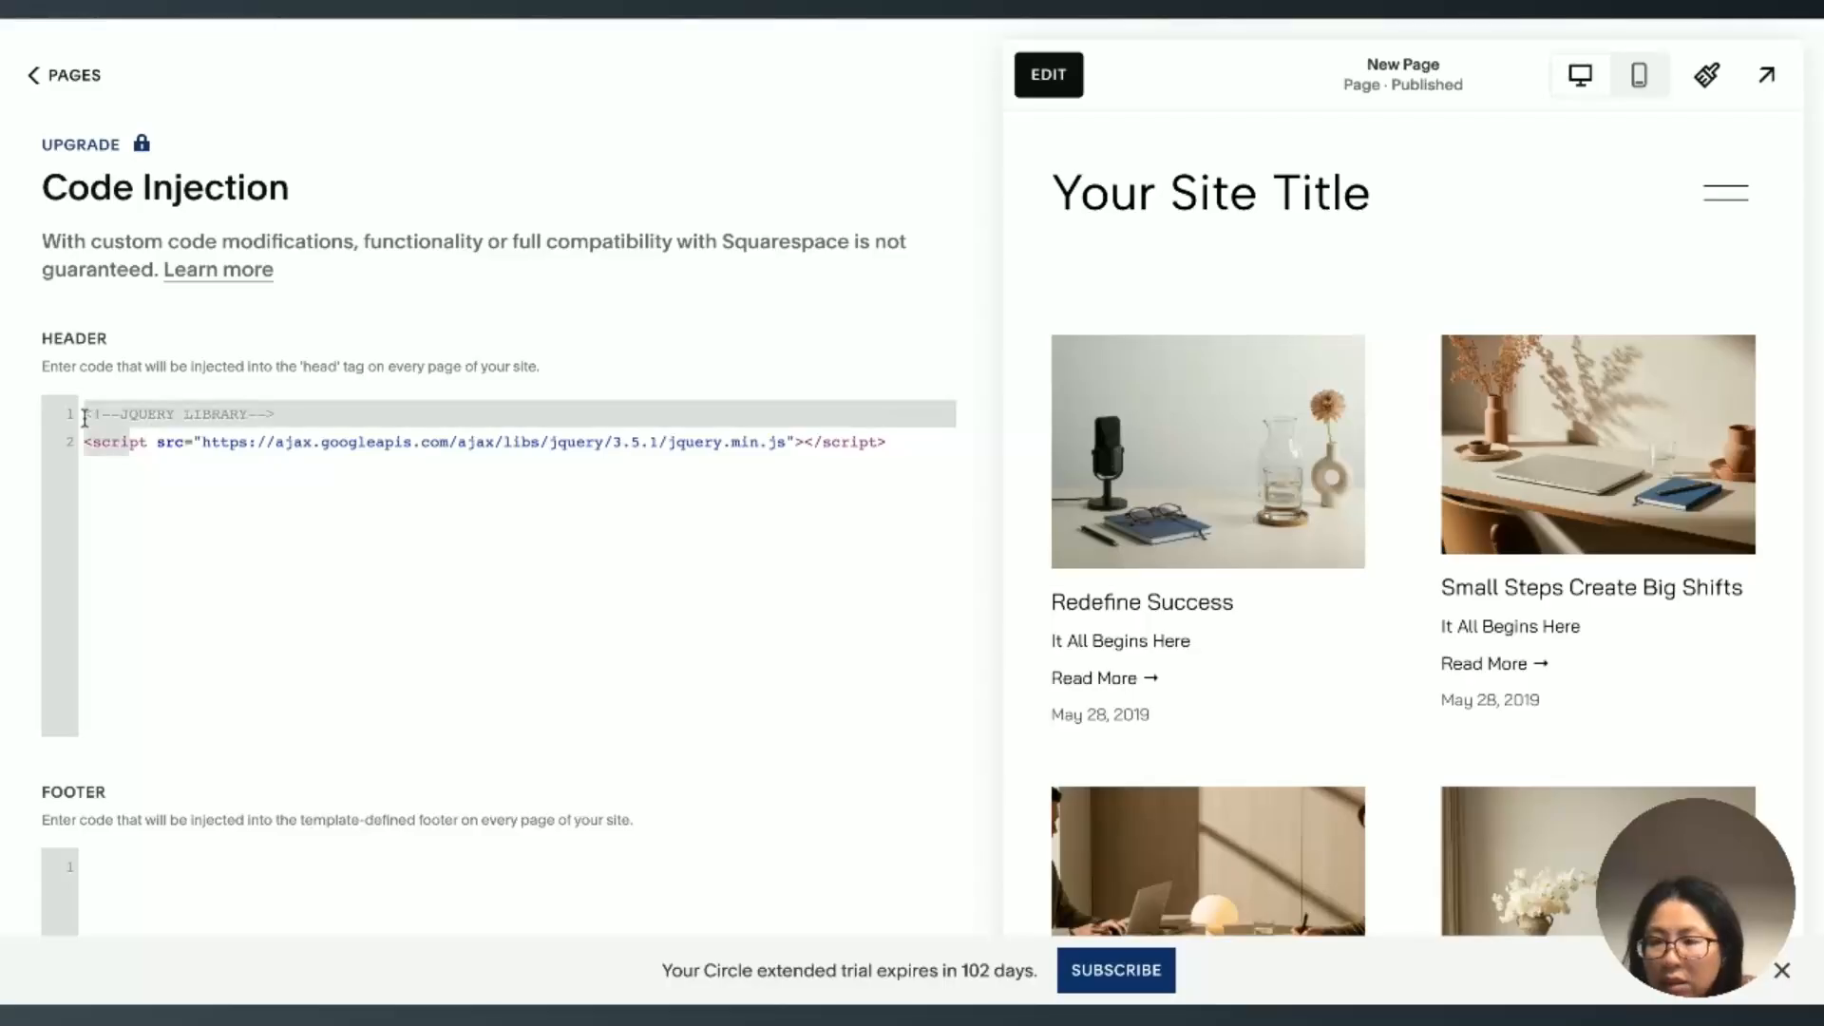
{"action": "left_click", "coordinate": [482, 555]}
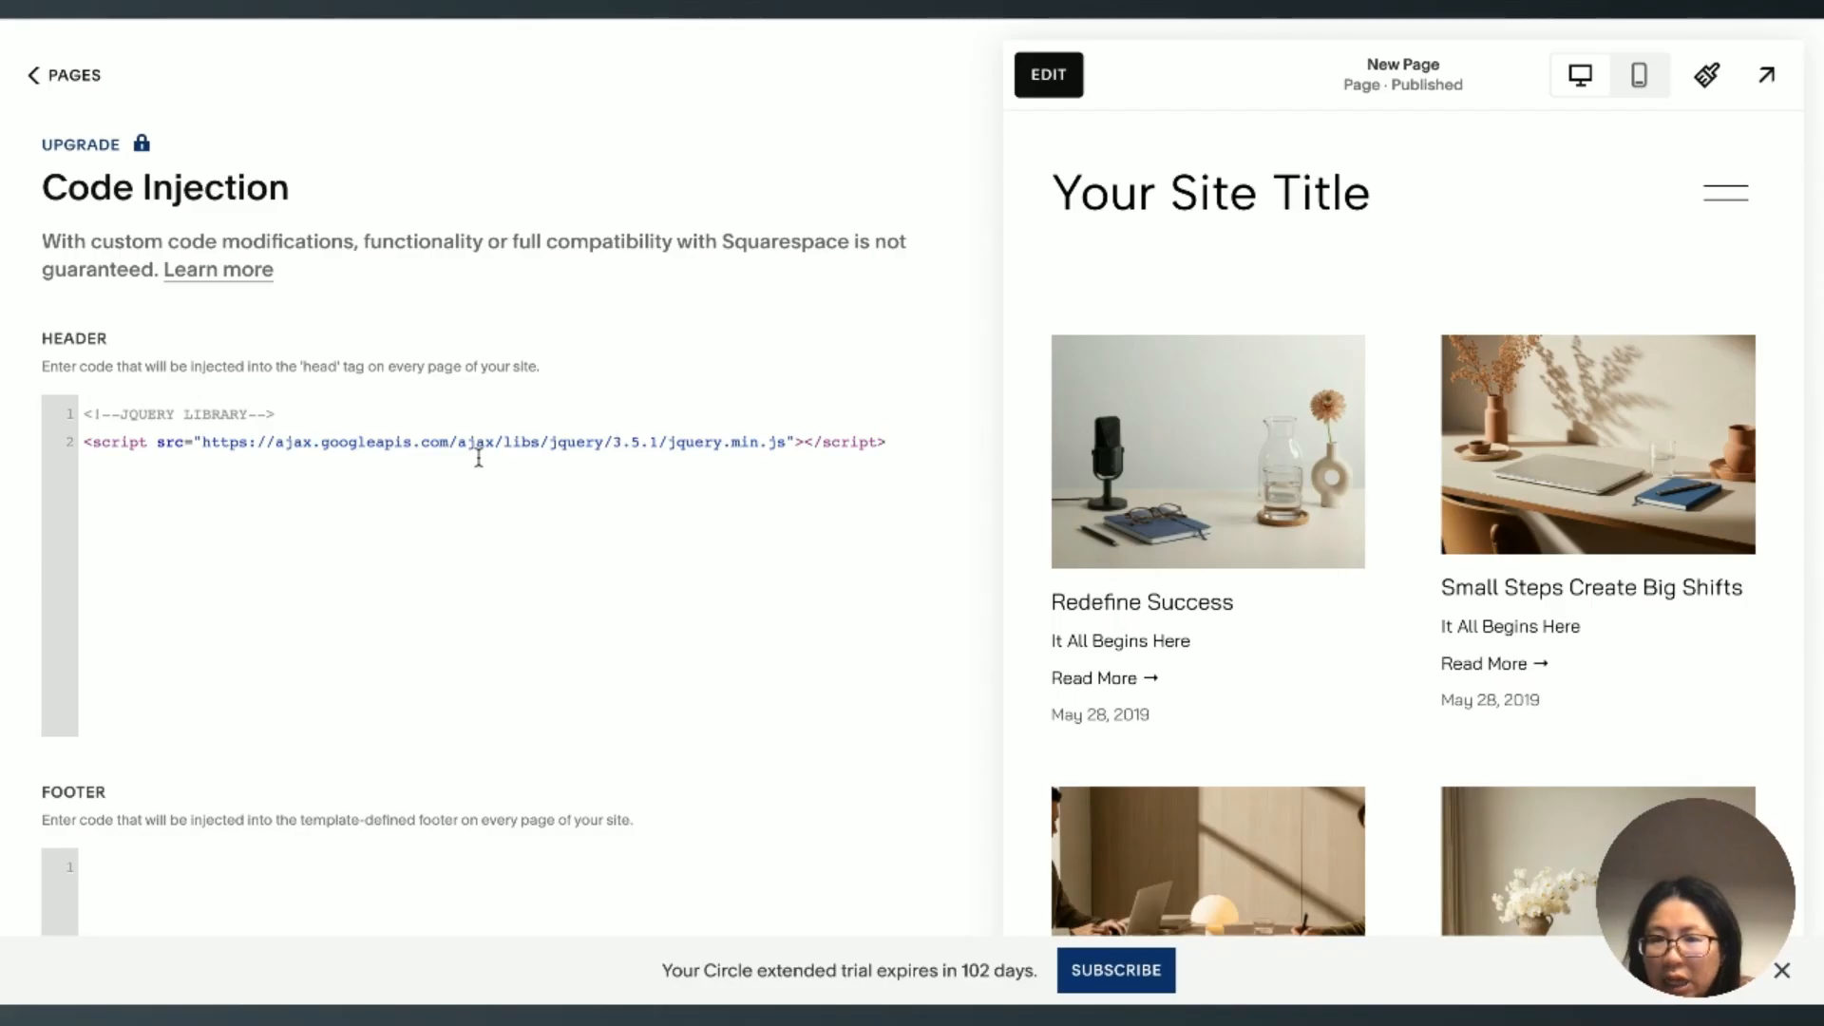
Step: Return to the Pages list and open New Page's advanced settings at the page header code injection
{"action": "left_click", "coordinate": [69, 87]}
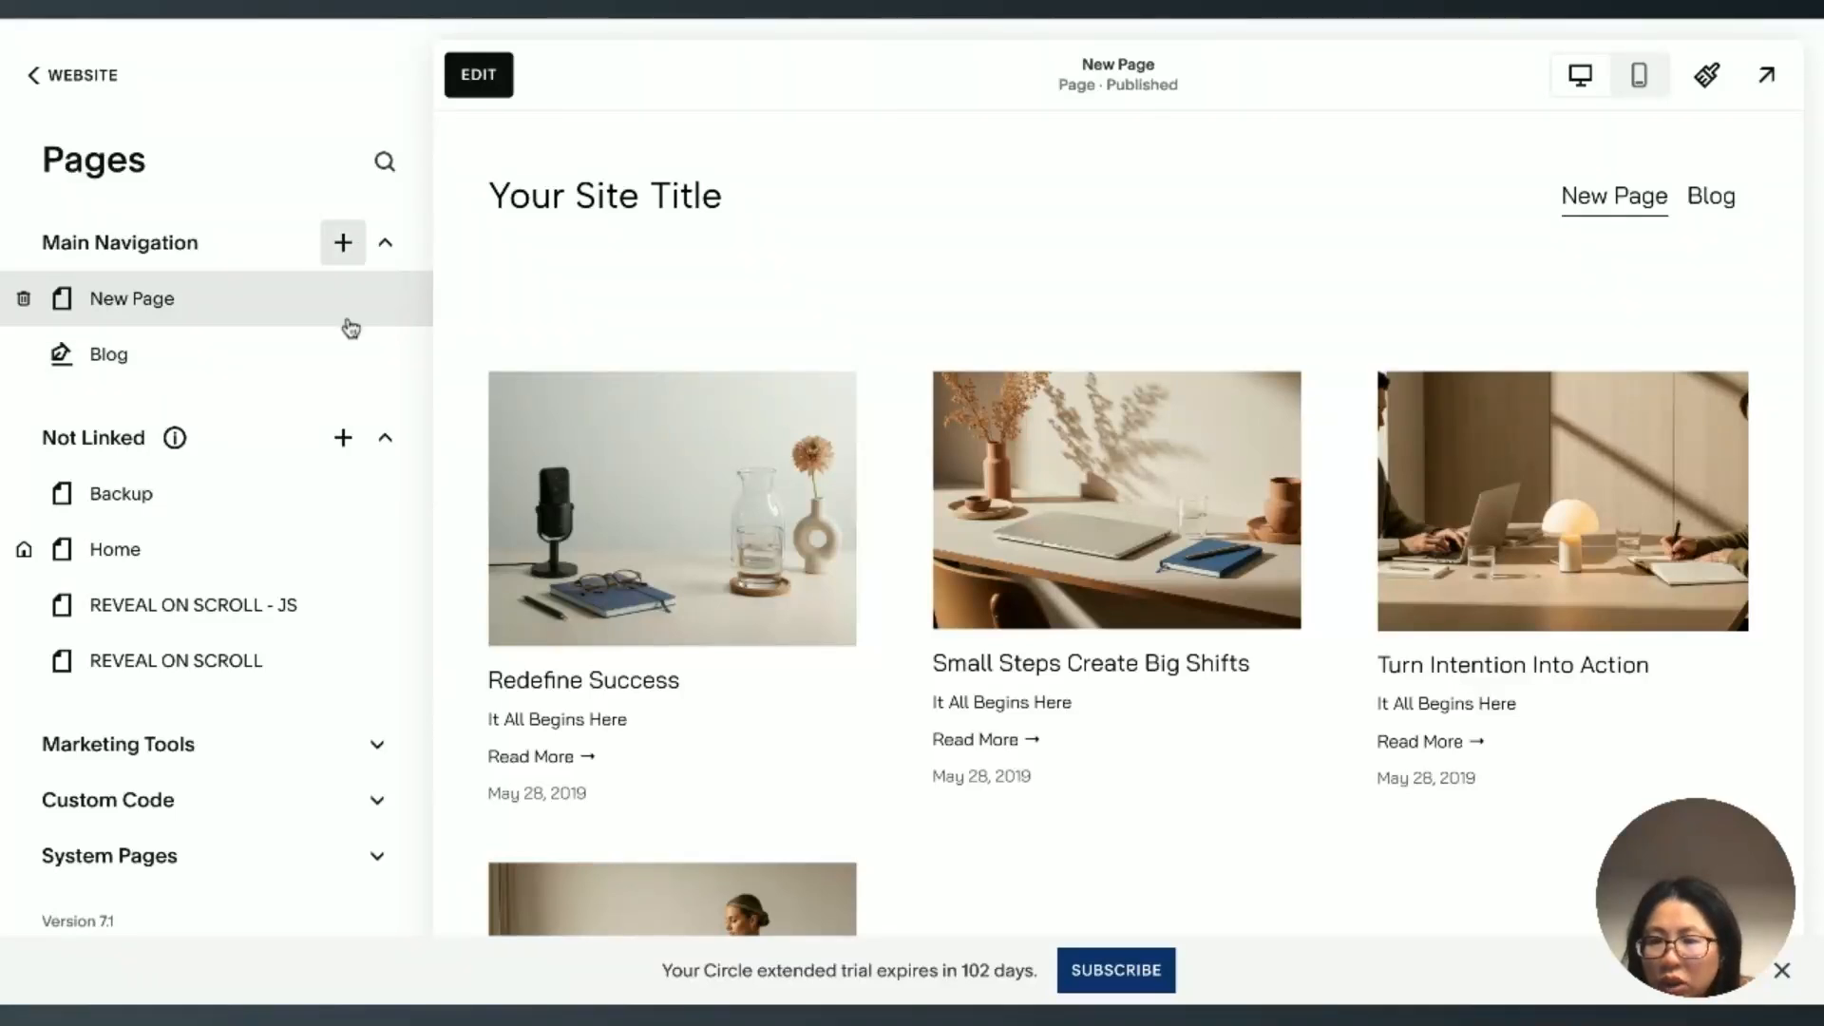
{"action": "left_click", "coordinate": [385, 301]}
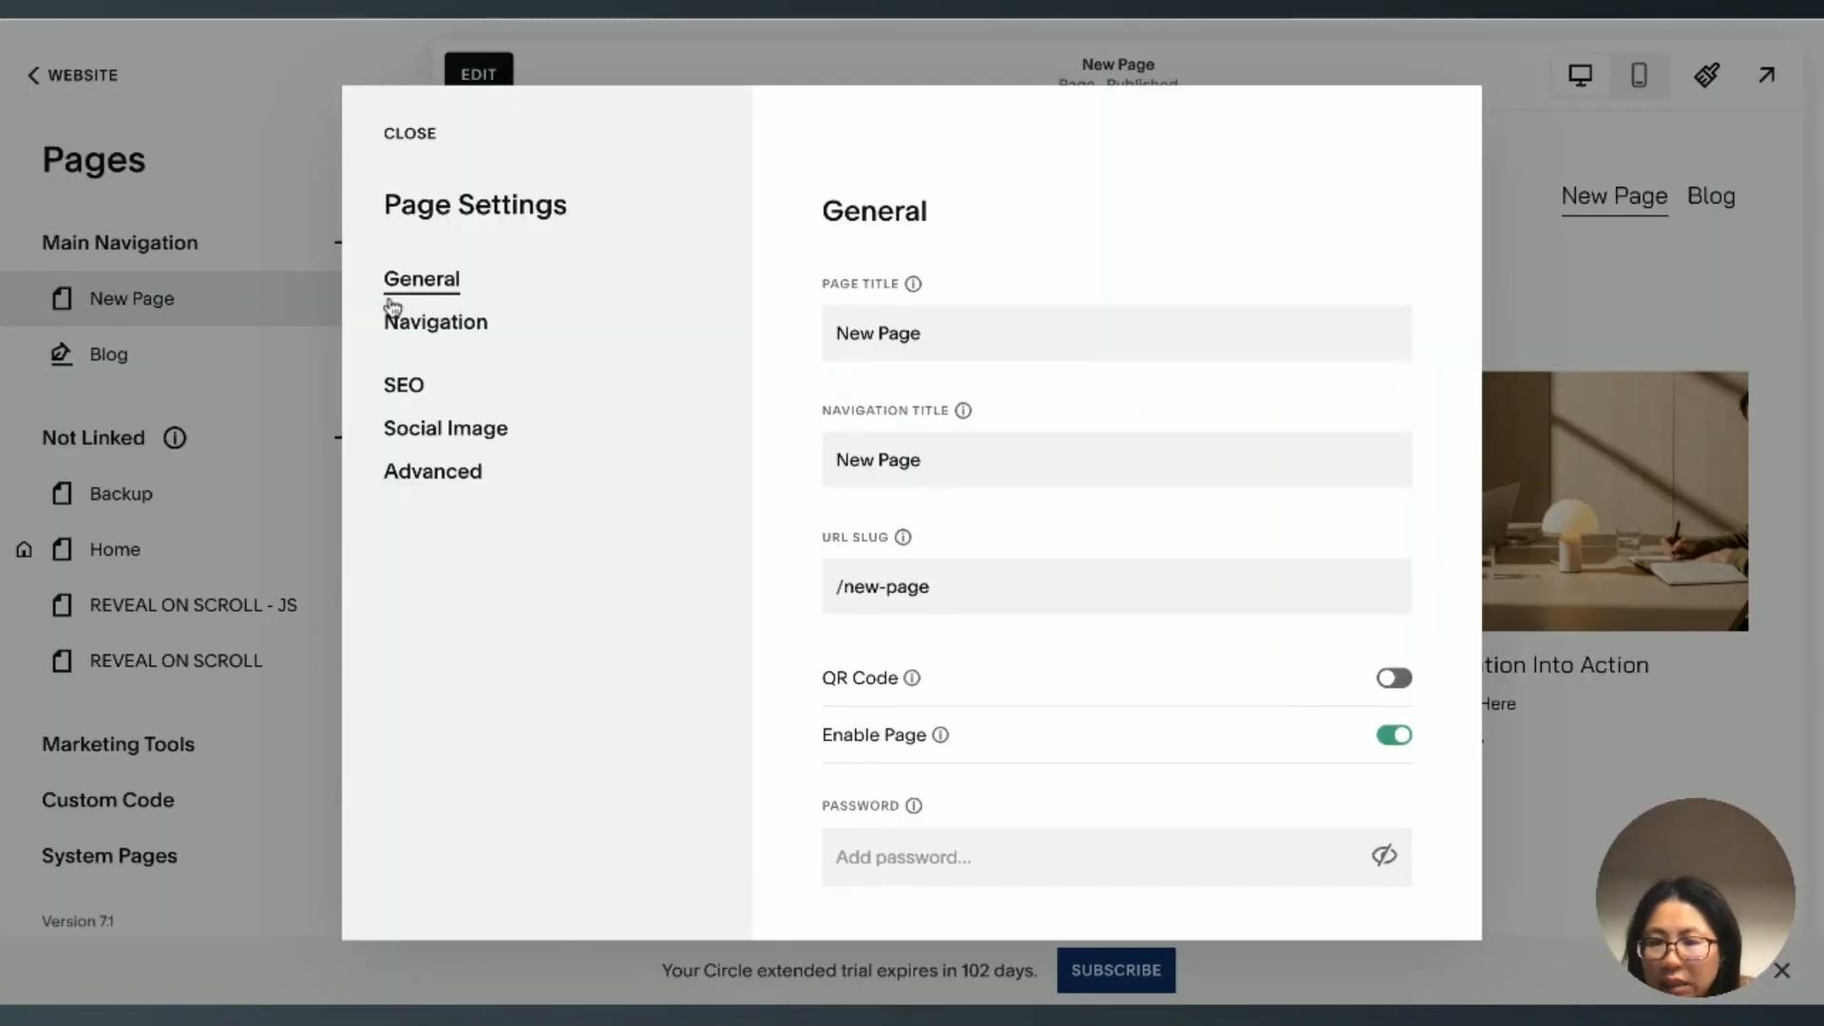
{"action": "left_click", "coordinate": [460, 484]}
{"action": "left_click", "coordinate": [893, 421]}
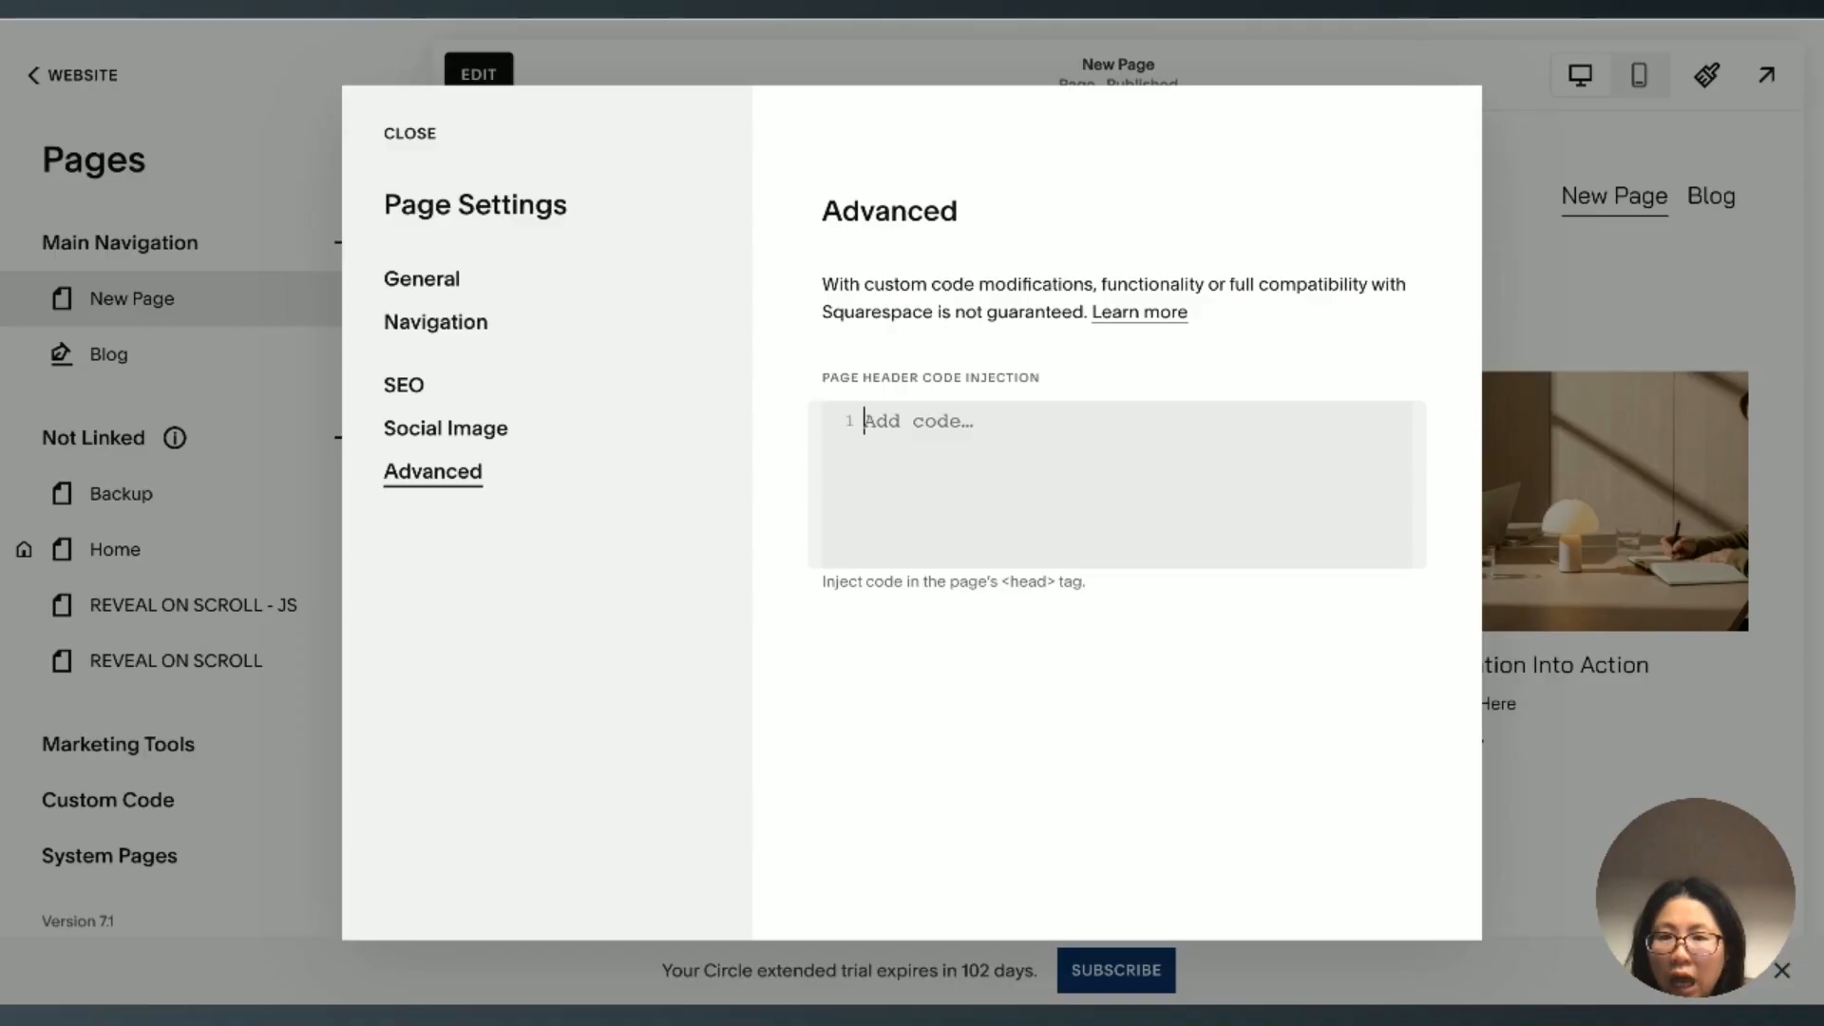
{"action": "key", "text": "ctrl+Tab"}
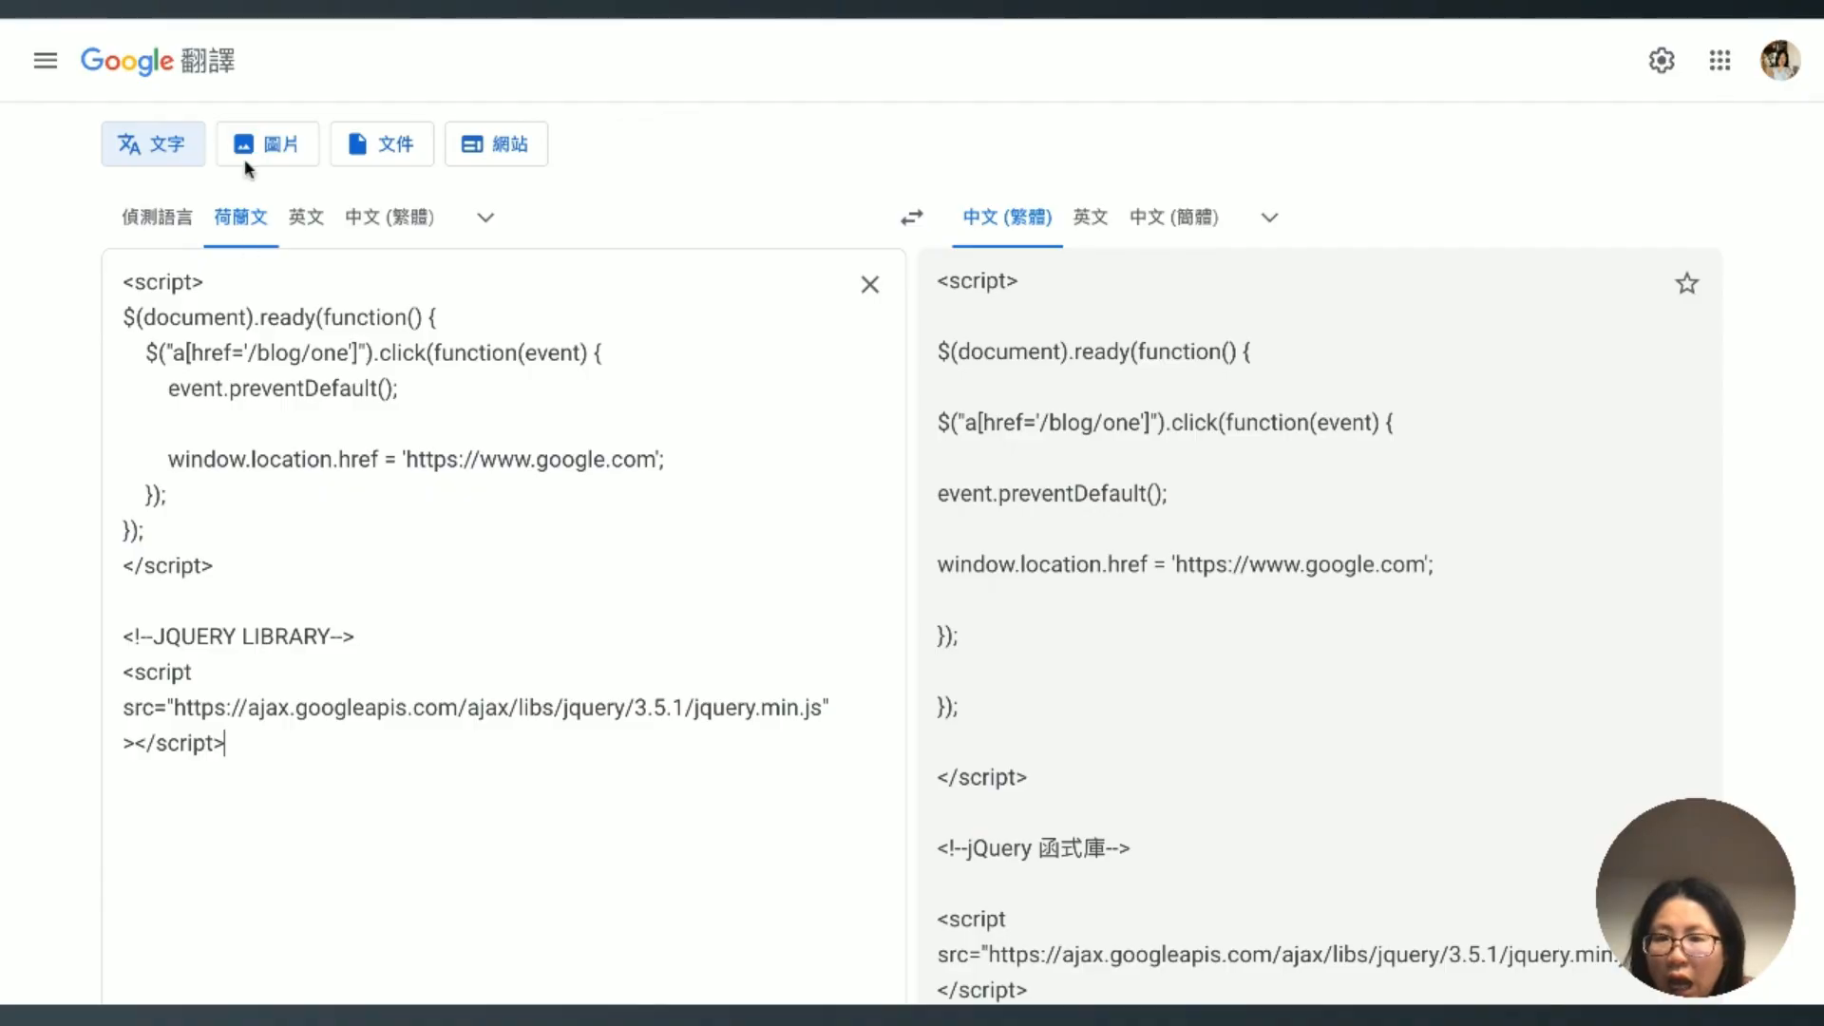
{"action": "left_click", "coordinate": [228, 566]}
{"action": "key", "text": "shift+Up"}
{"action": "key", "text": "shift+Up"}
{"action": "key", "text": "shift+Up"}
{"action": "key", "text": "shift+Up"}
{"action": "key", "text": "shift+Up"}
{"action": "key", "text": "shift+Up"}
{"action": "key", "text": "shift+Up"}
{"action": "key", "text": "shift+Up"}
{"action": "key", "text": "shift+Up"}
{"action": "key", "text": "ctrl+c"}
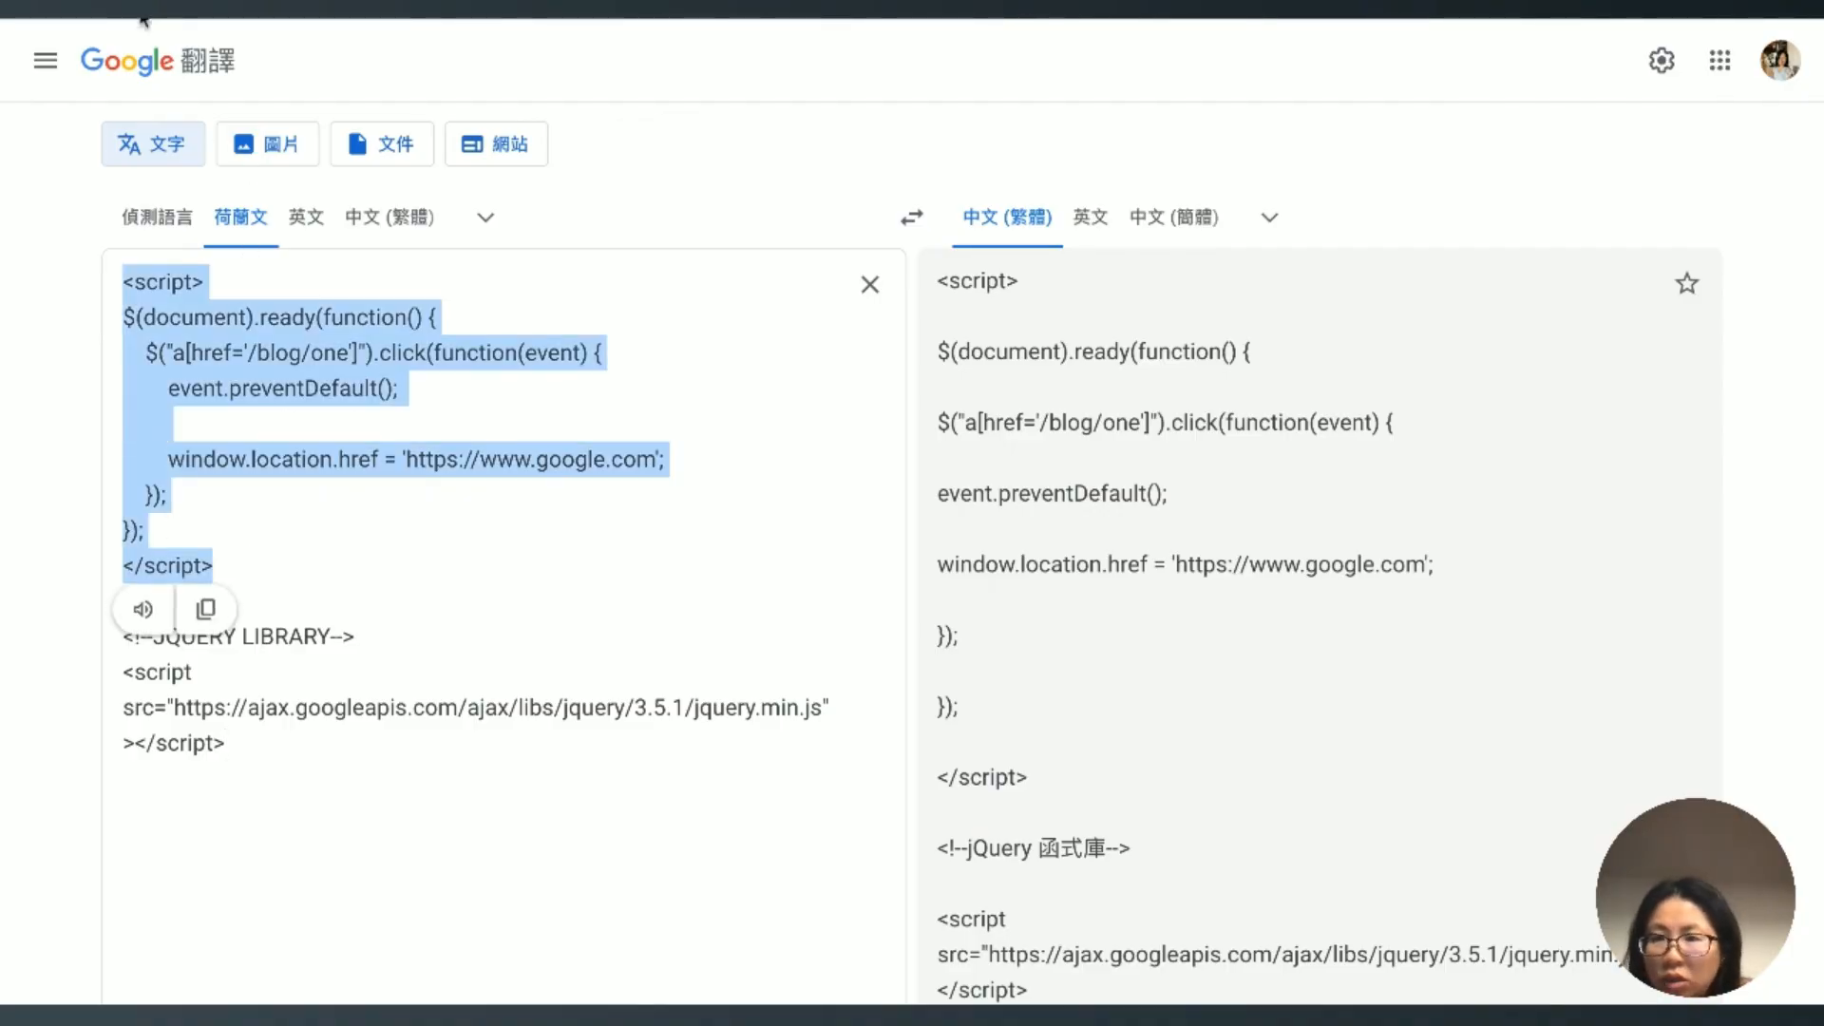
{"action": "left_click", "coordinate": [144, 17]}
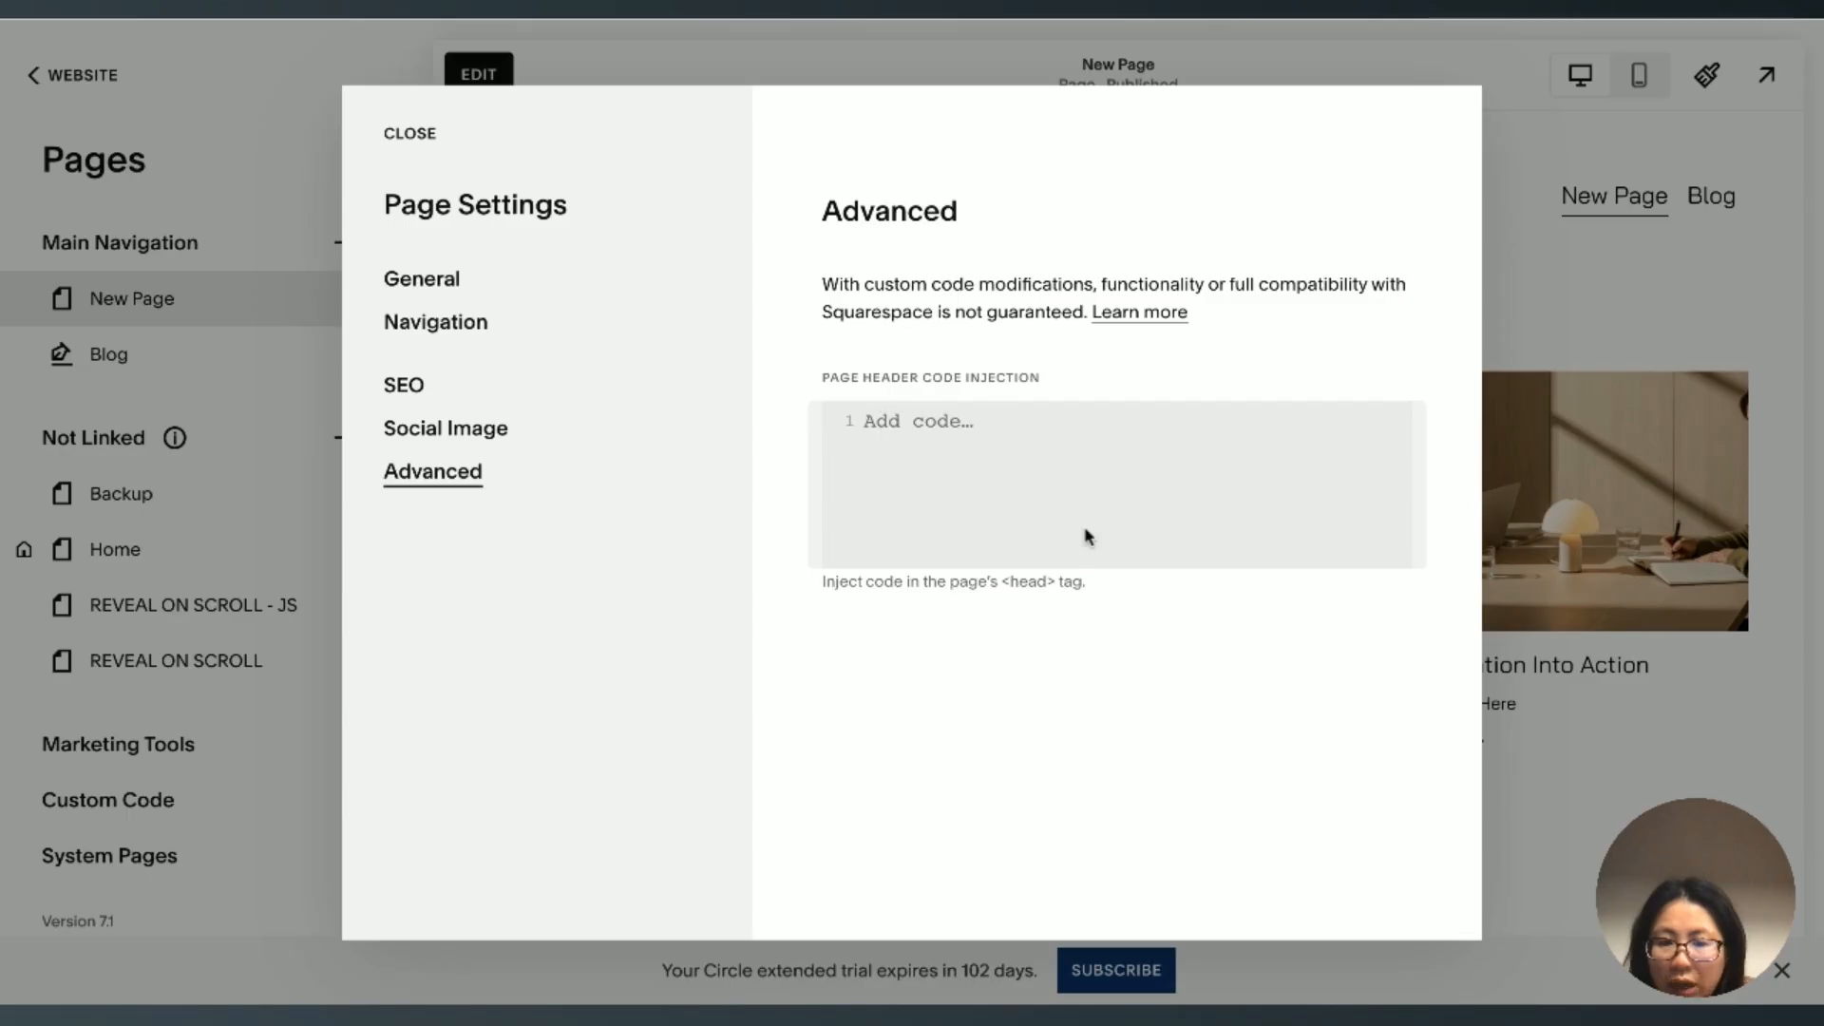
{"action": "key", "text": "ctrl+v"}
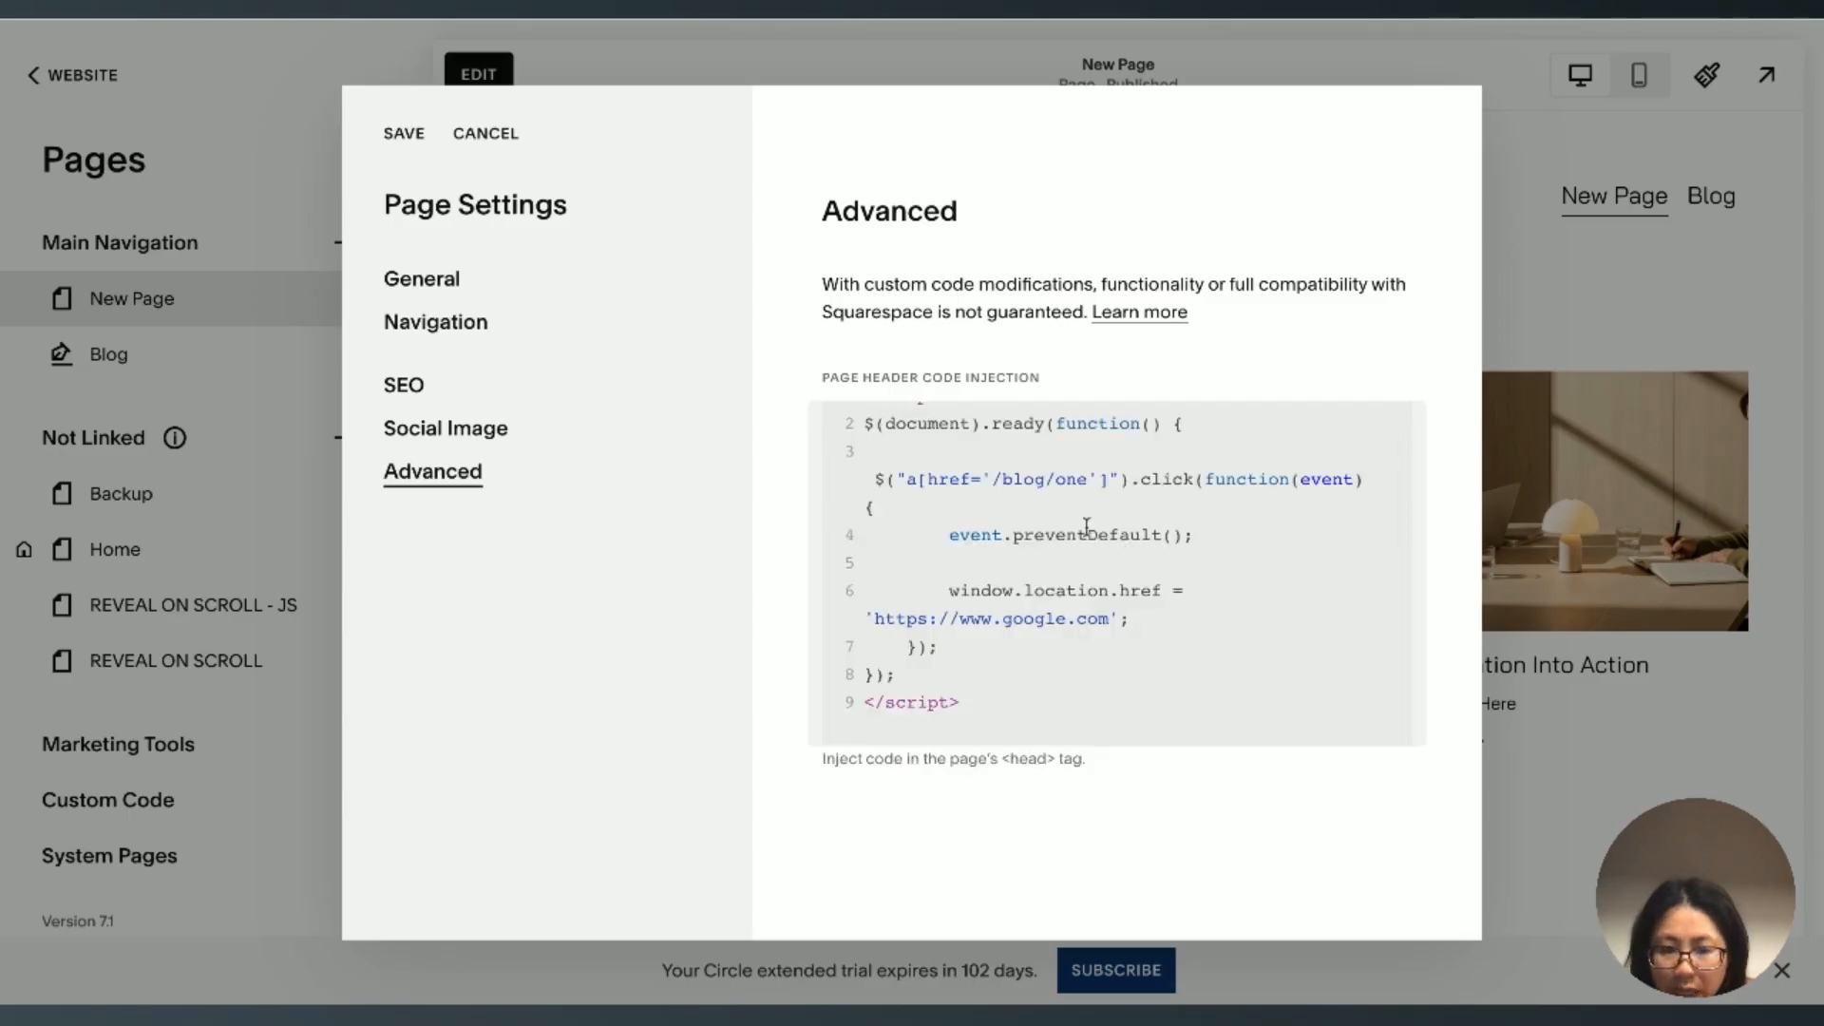
{"action": "scroll", "coordinate": [1087, 527], "scroll_direction": "up", "scroll_amount": 1}
{"action": "key", "text": "Return"}
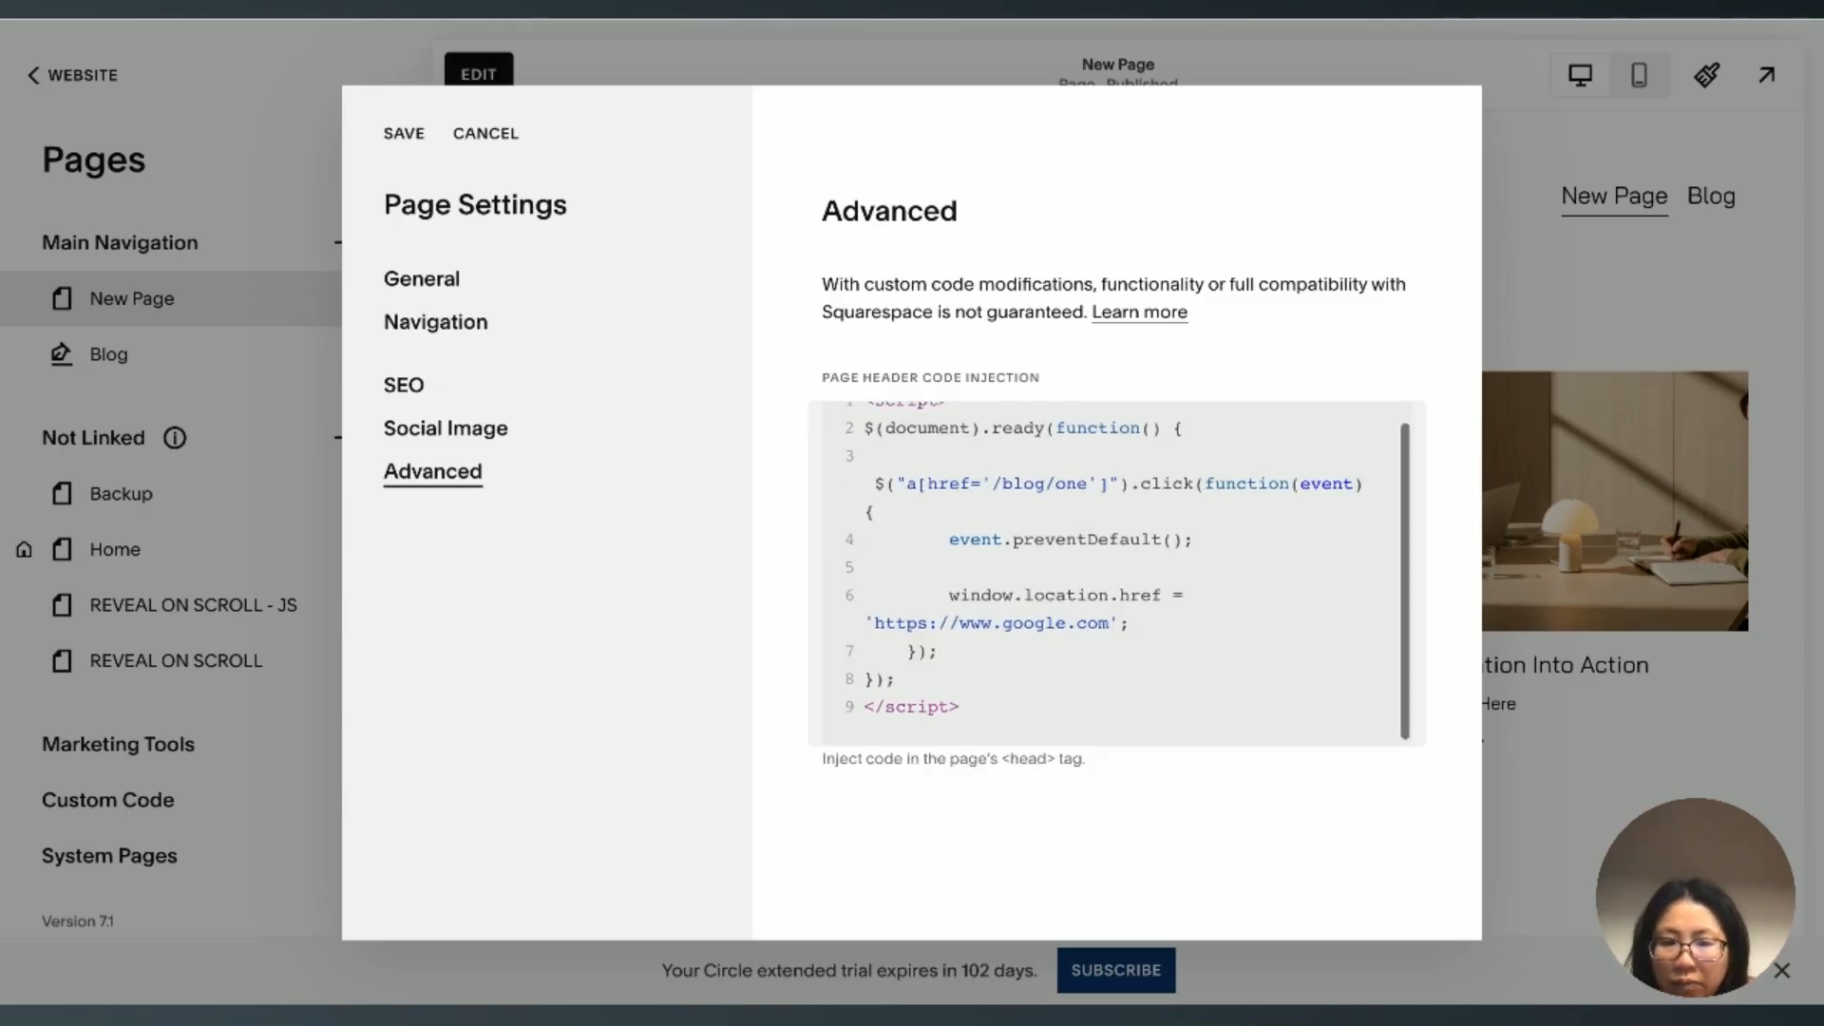
{"action": "key", "text": "BackSpace"}
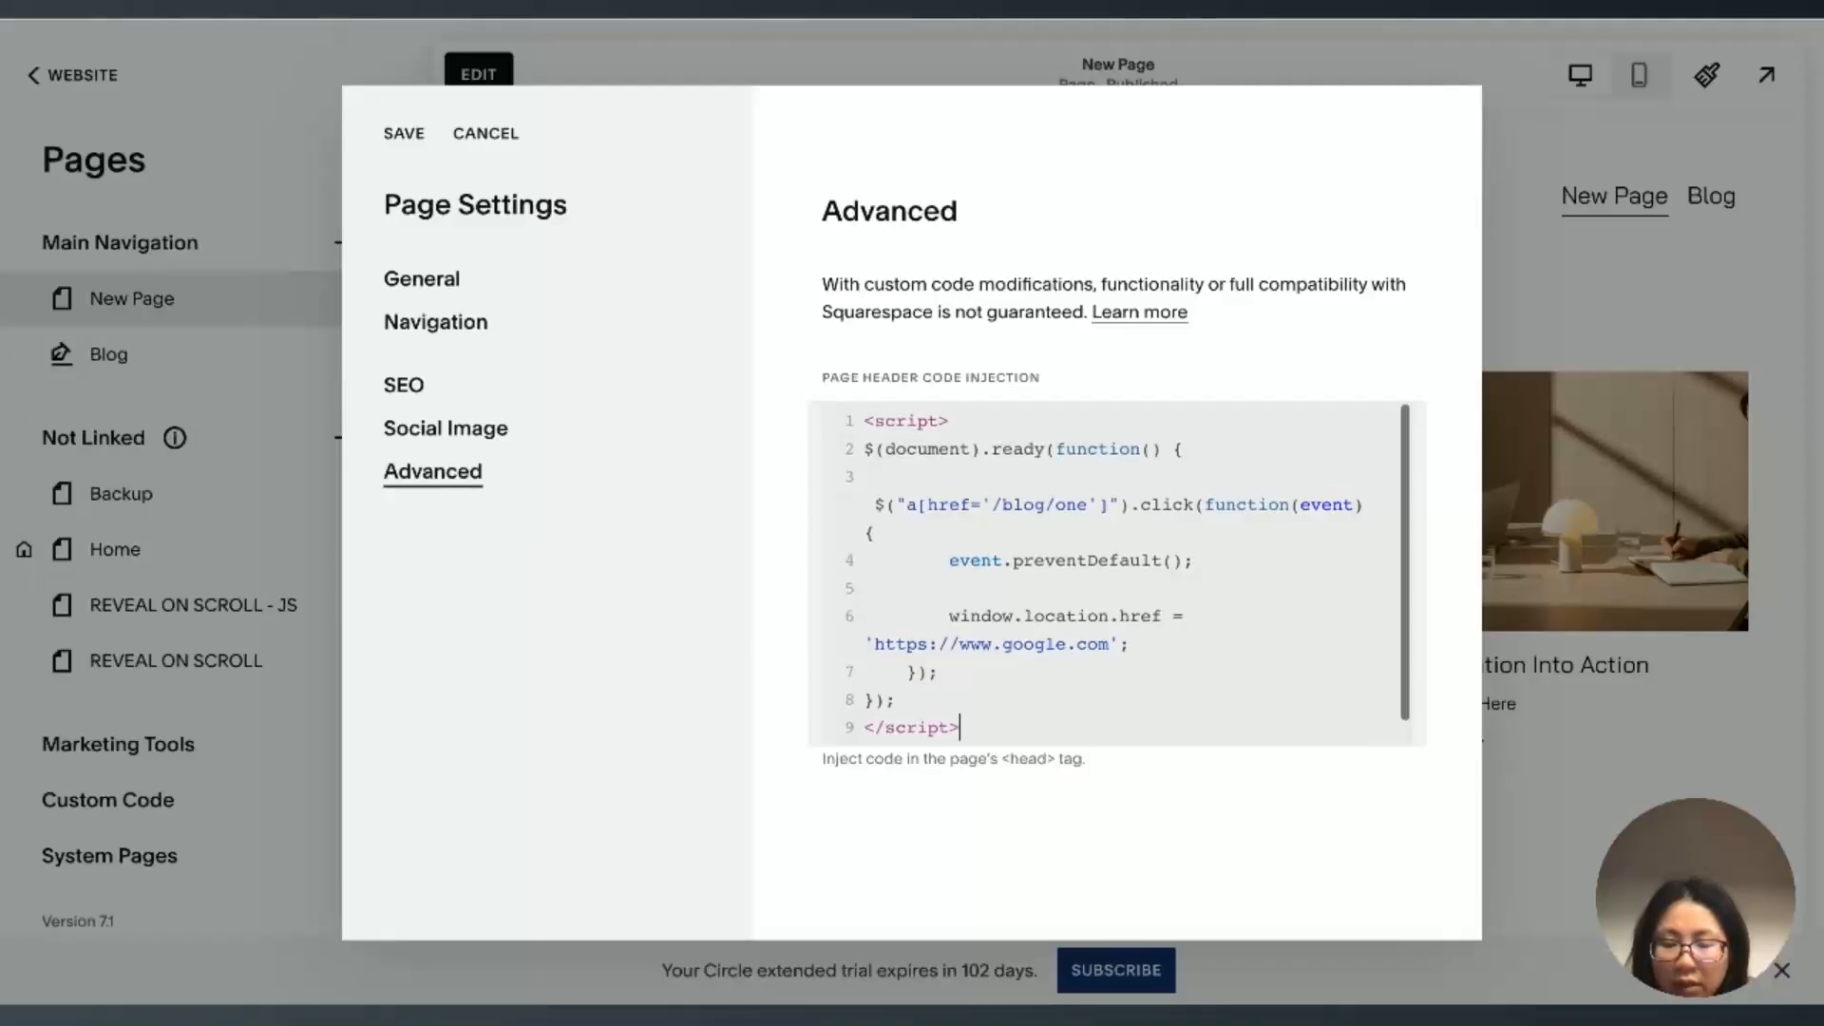
{"action": "key", "text": "Return"}
{"action": "key", "text": "BackSpace"}
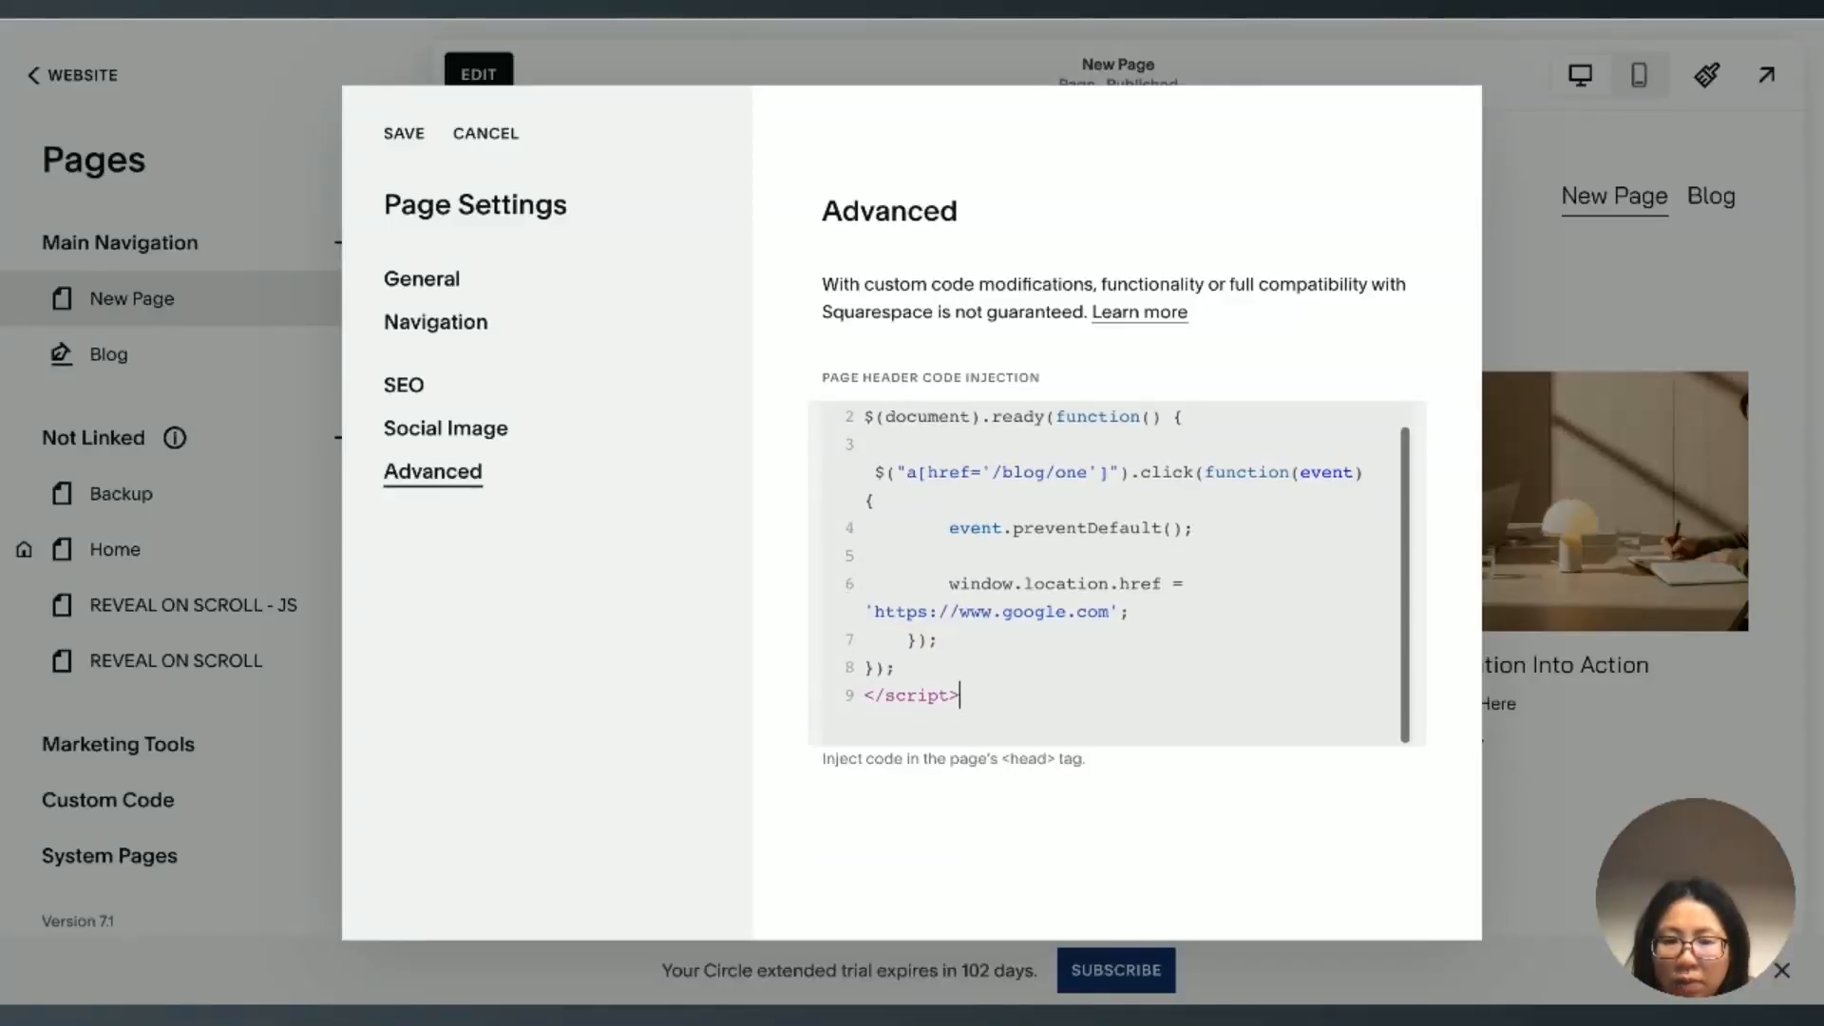
{"action": "scroll", "coordinate": [1133, 498], "scroll_direction": "up", "scroll_amount": 1}
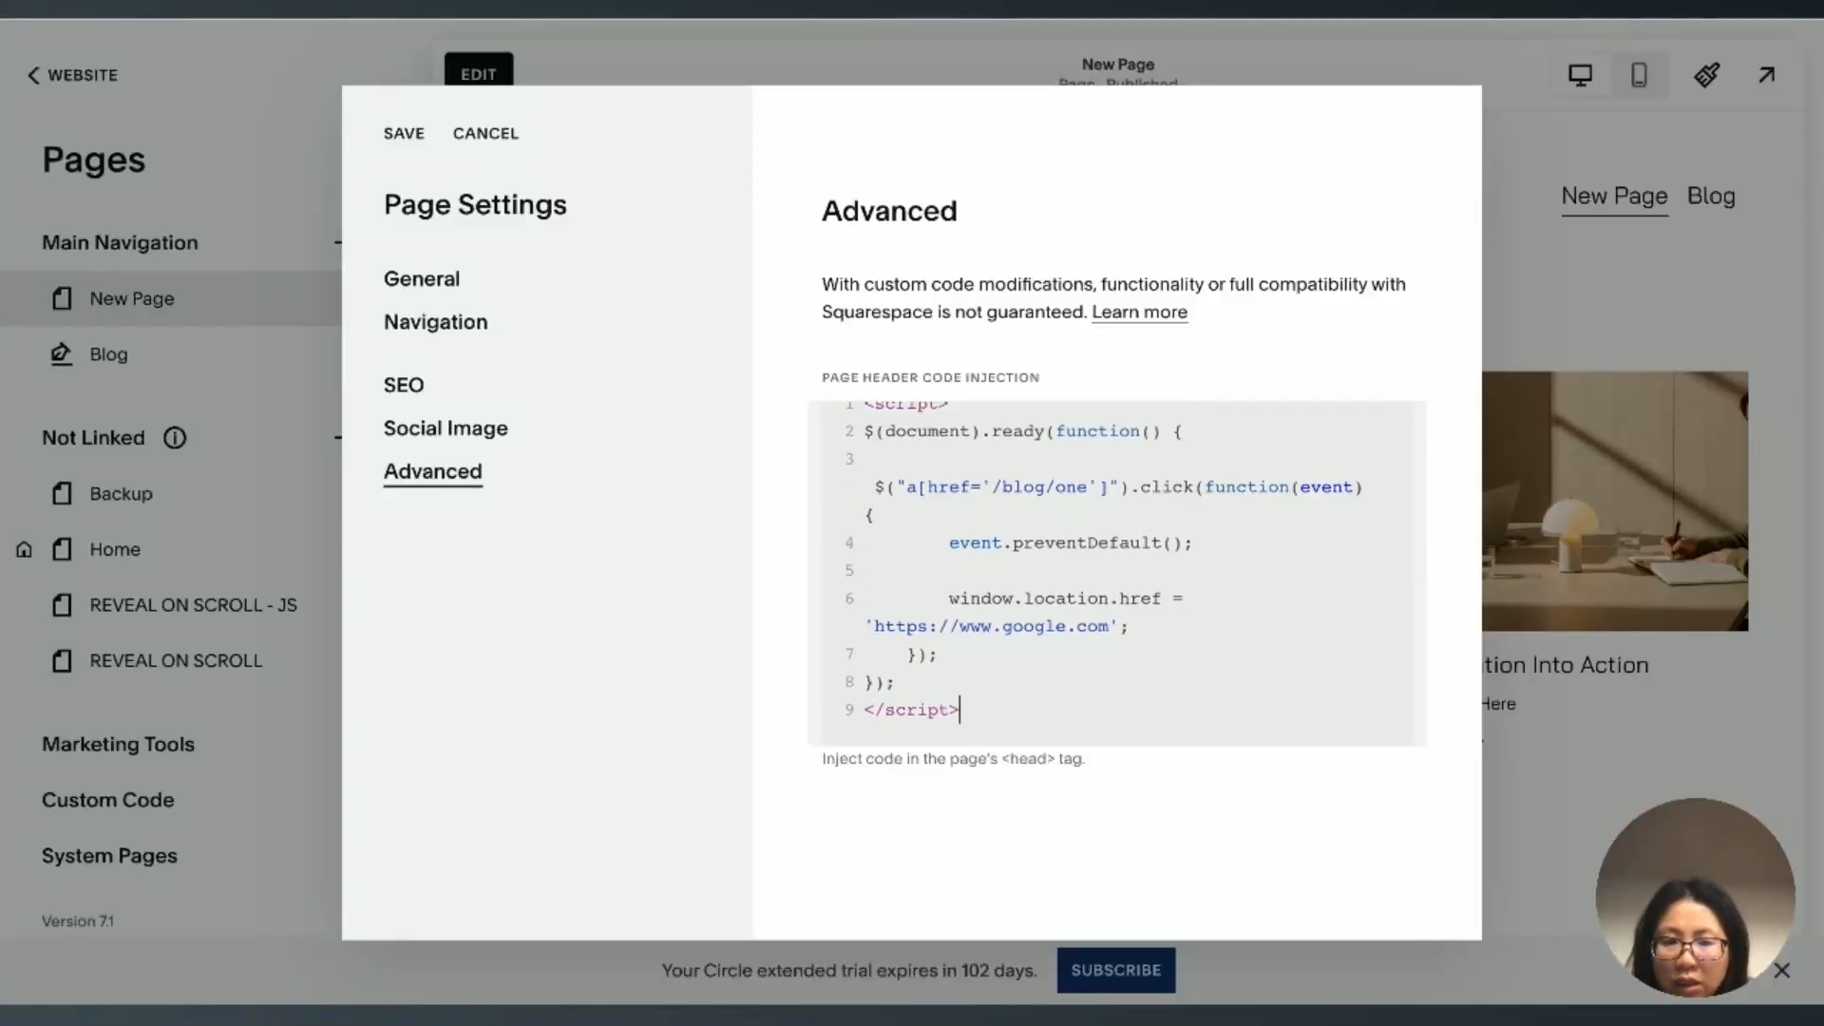
{"action": "left_click", "coordinate": [1133, 497]}
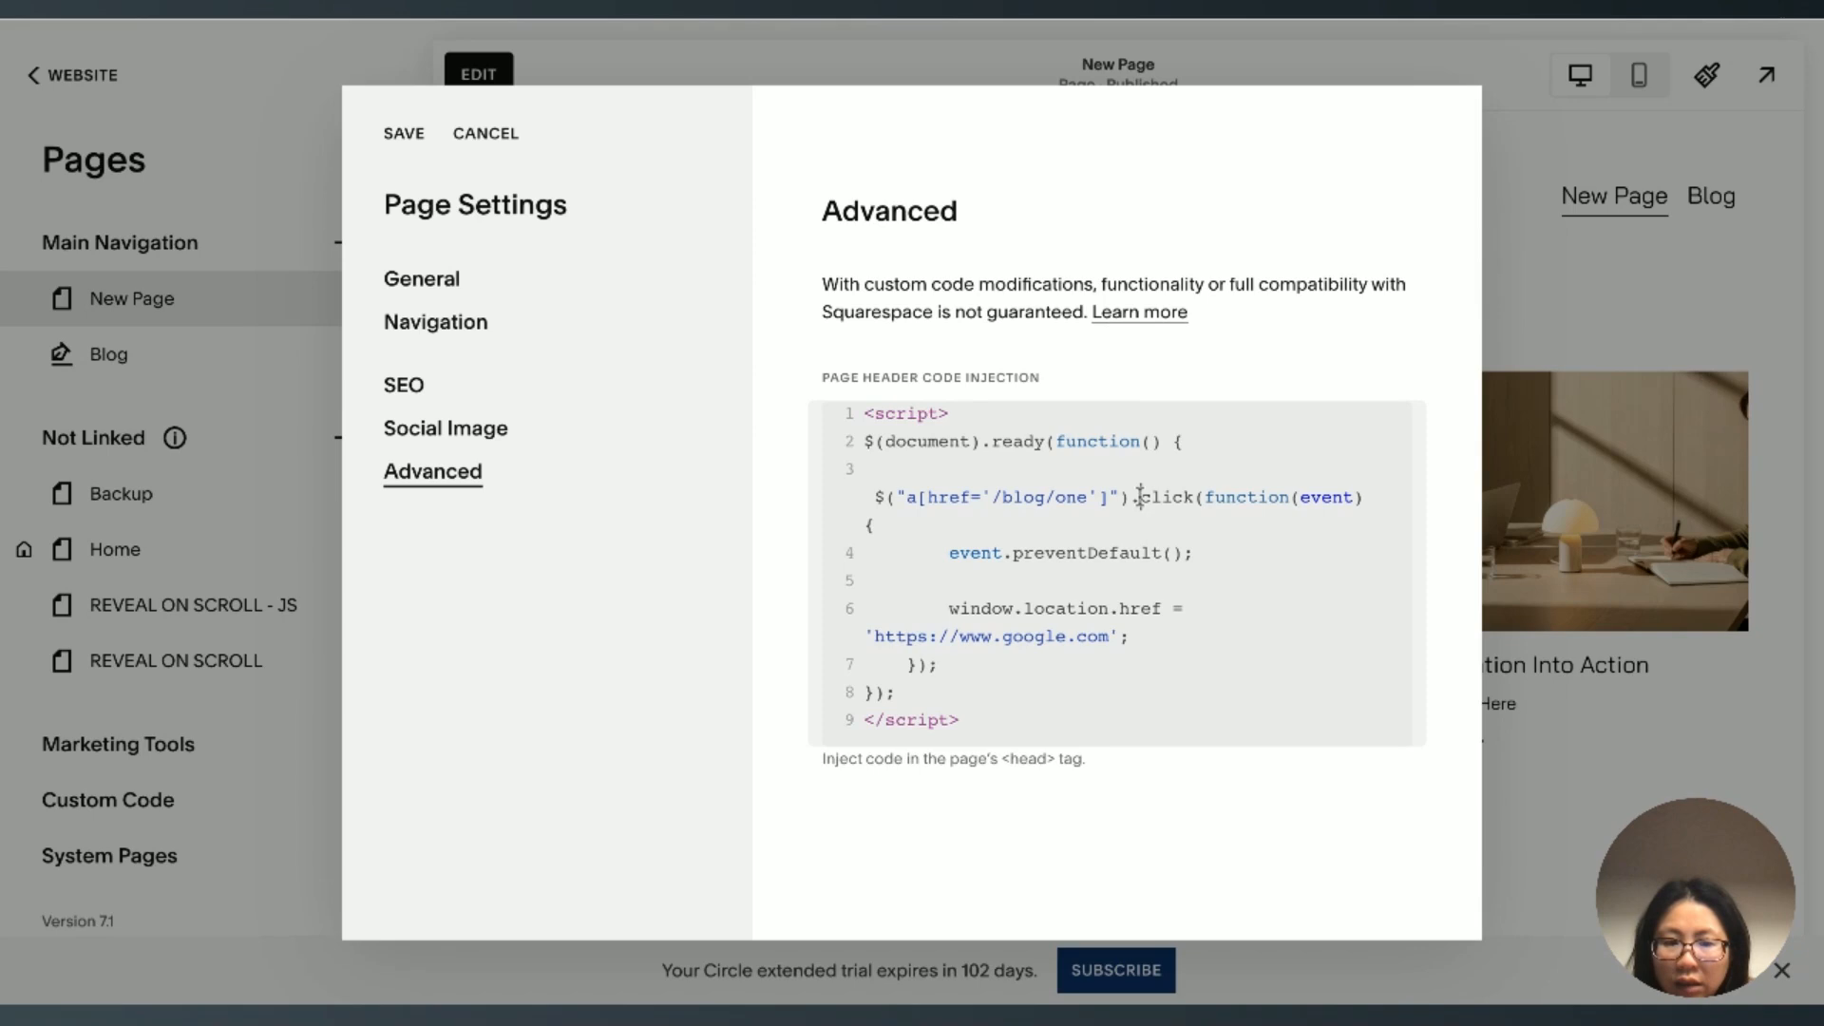
{"action": "left_click_drag", "start_coordinate": [907, 504], "coordinate": [1085, 502]}
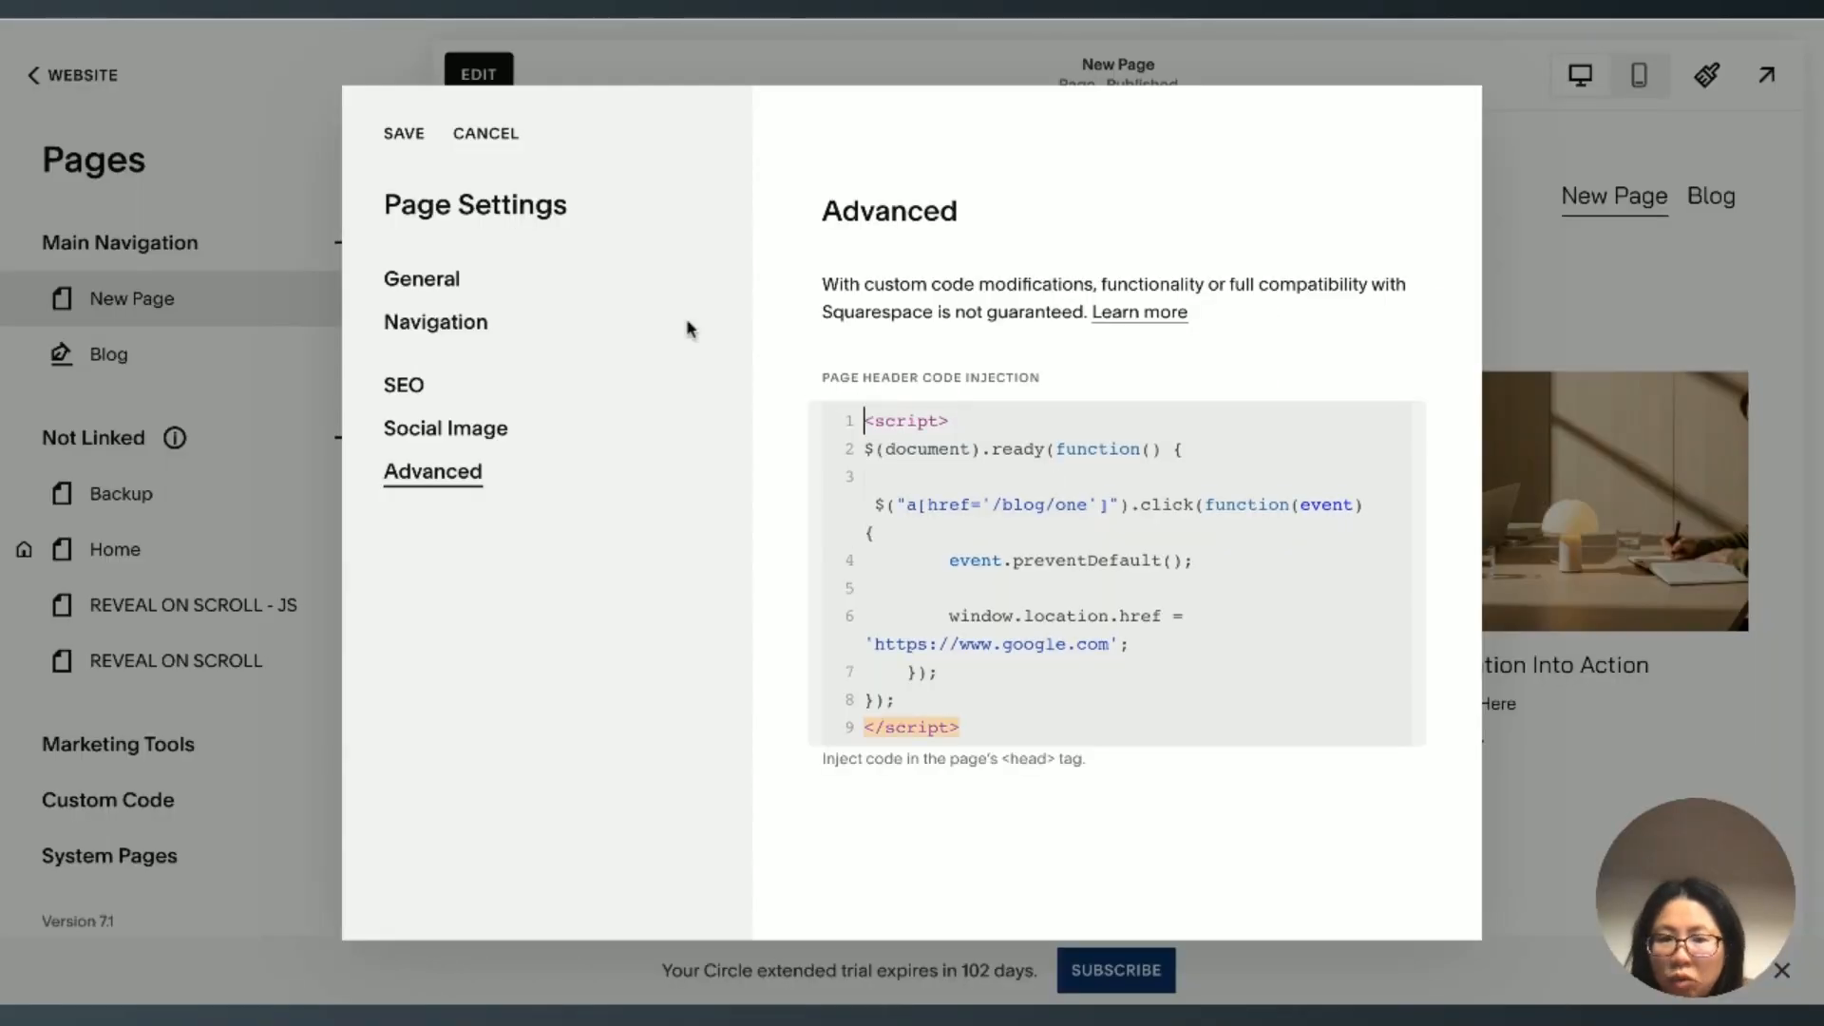
{"action": "left_click", "coordinate": [1088, 503]}
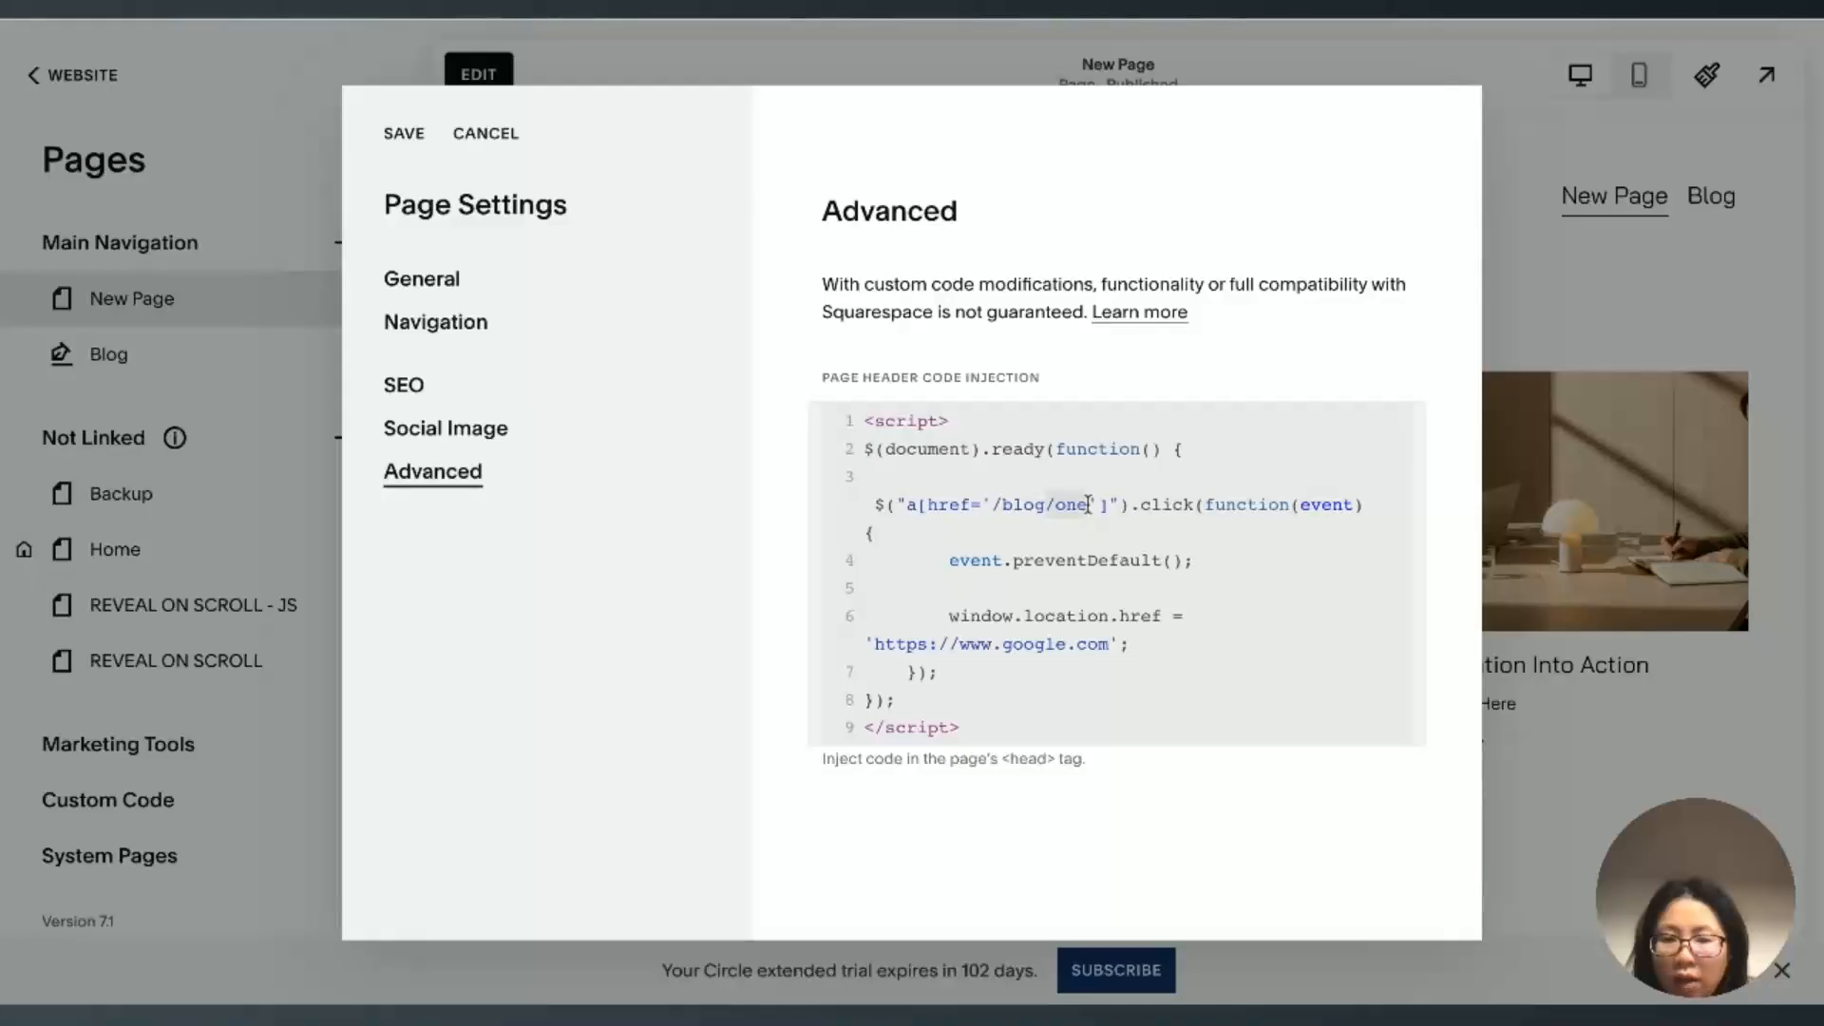
{"action": "double_click", "coordinate": [1065, 505]}
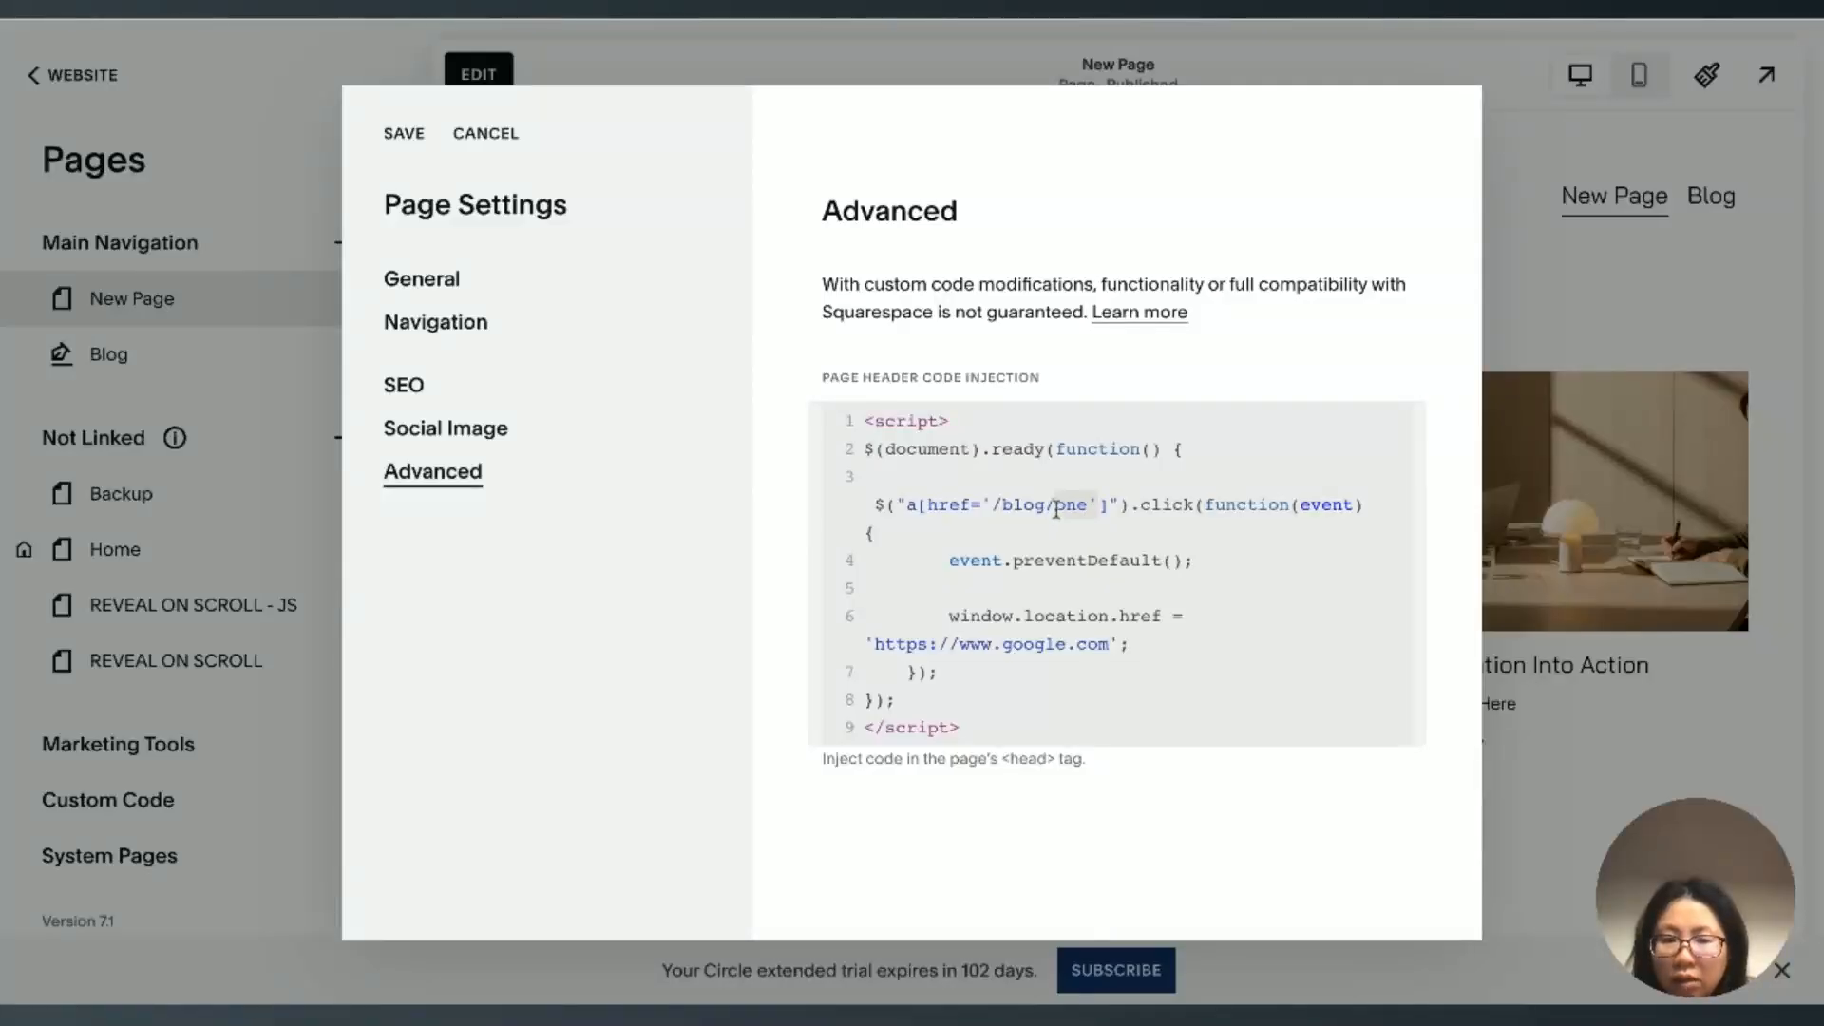
{"action": "left_click", "coordinate": [1057, 504]}
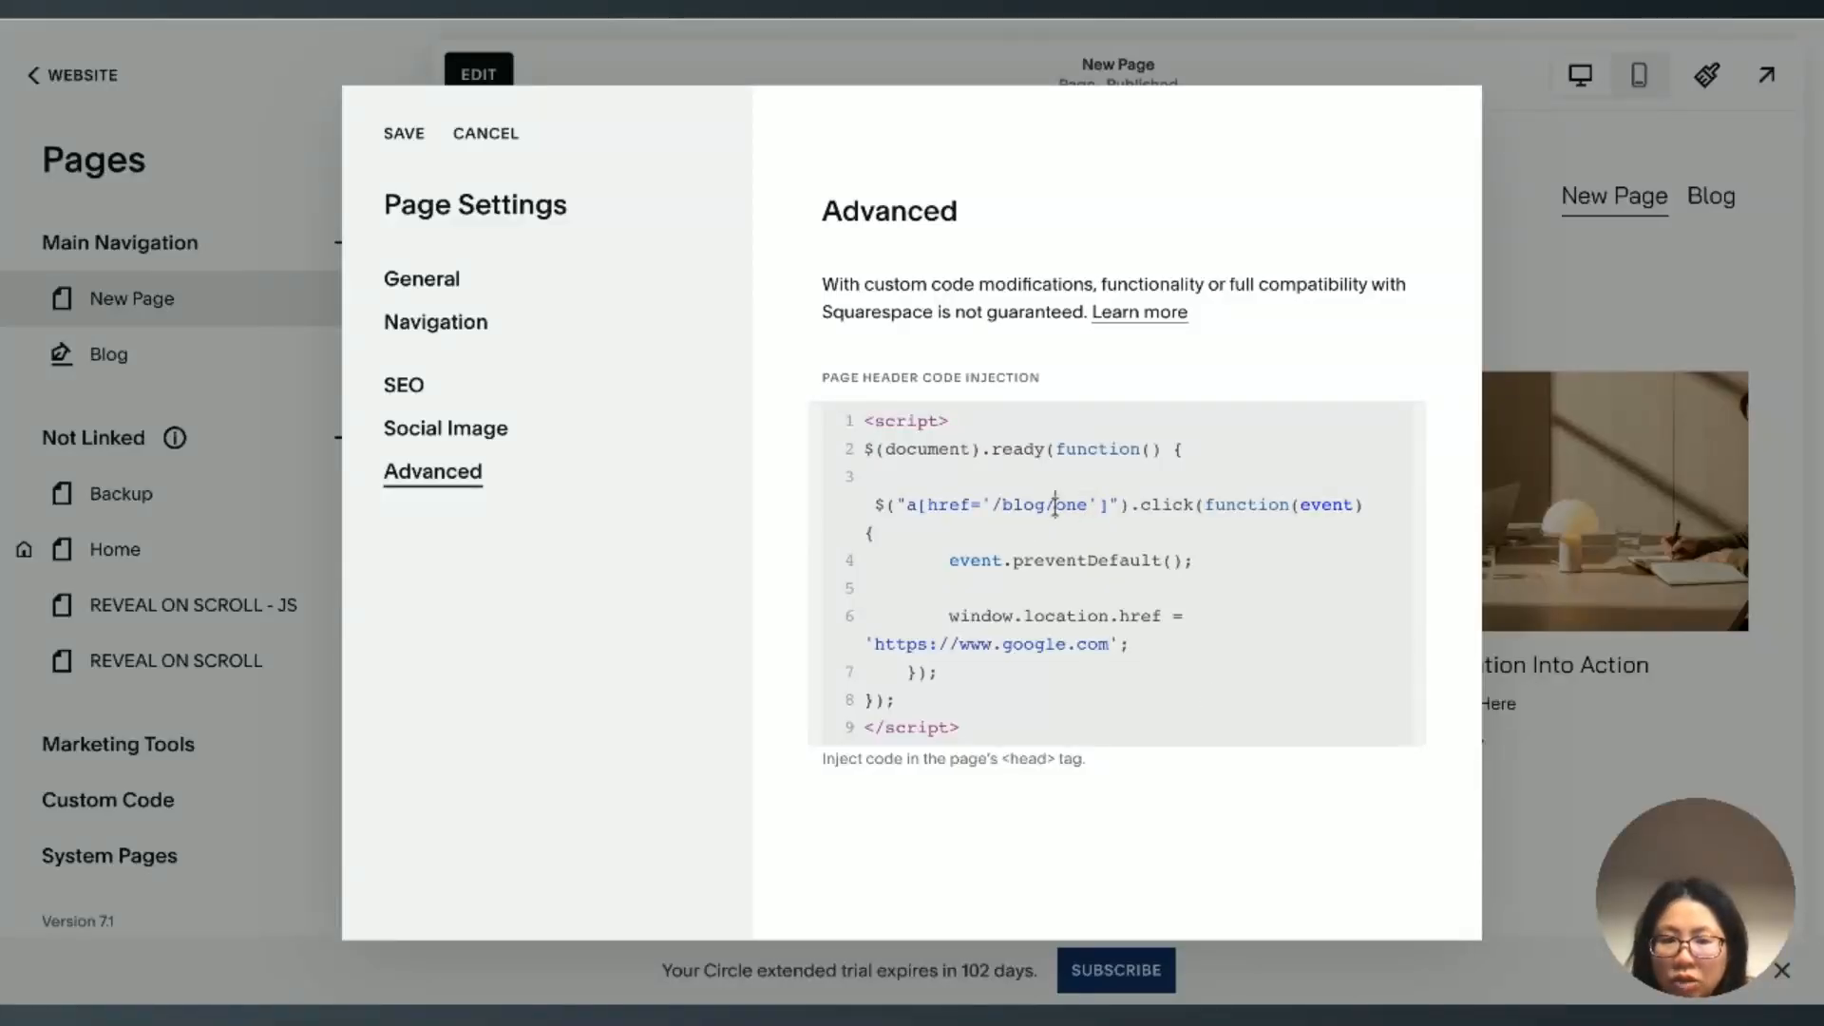
{"action": "left_click_drag", "start_coordinate": [1087, 506], "coordinate": [997, 508]}
{"action": "left_click", "coordinate": [874, 532]}
{"action": "scroll", "coordinate": [1159, 570], "scroll_direction": "down", "scroll_amount": 1}
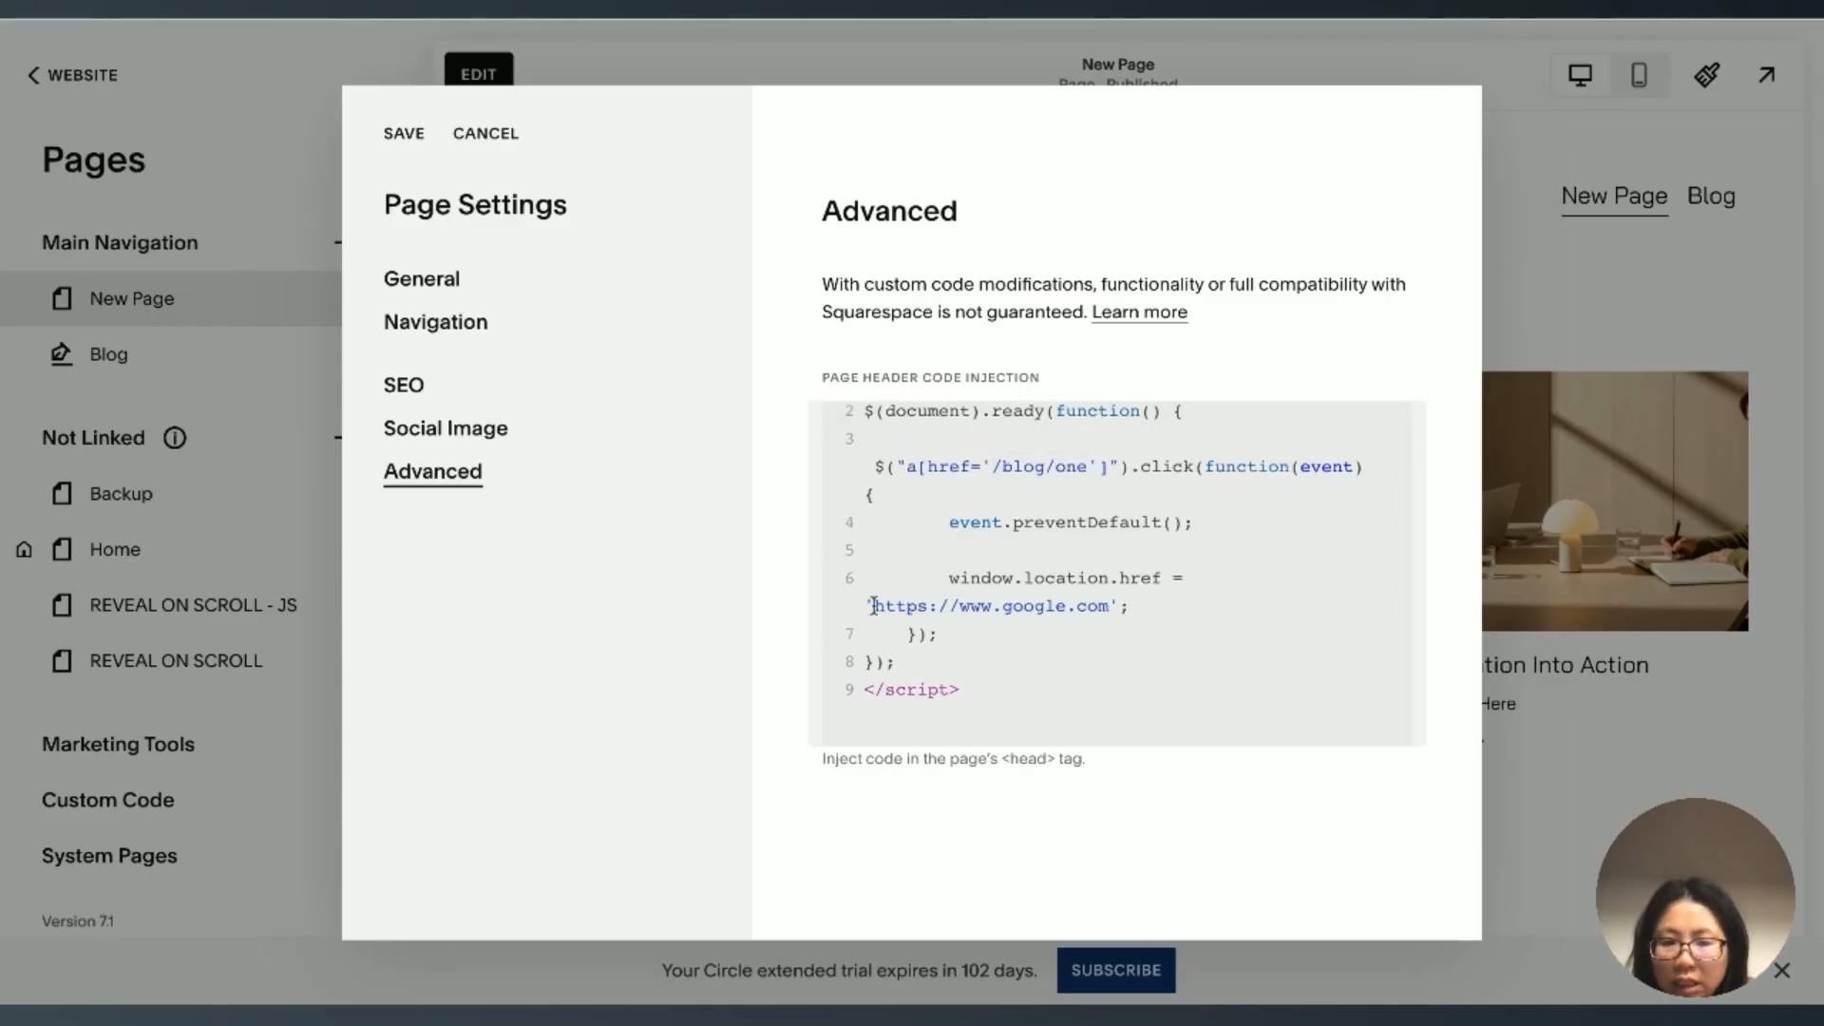
{"action": "left_click_drag", "start_coordinate": [874, 605], "coordinate": [1109, 608]}
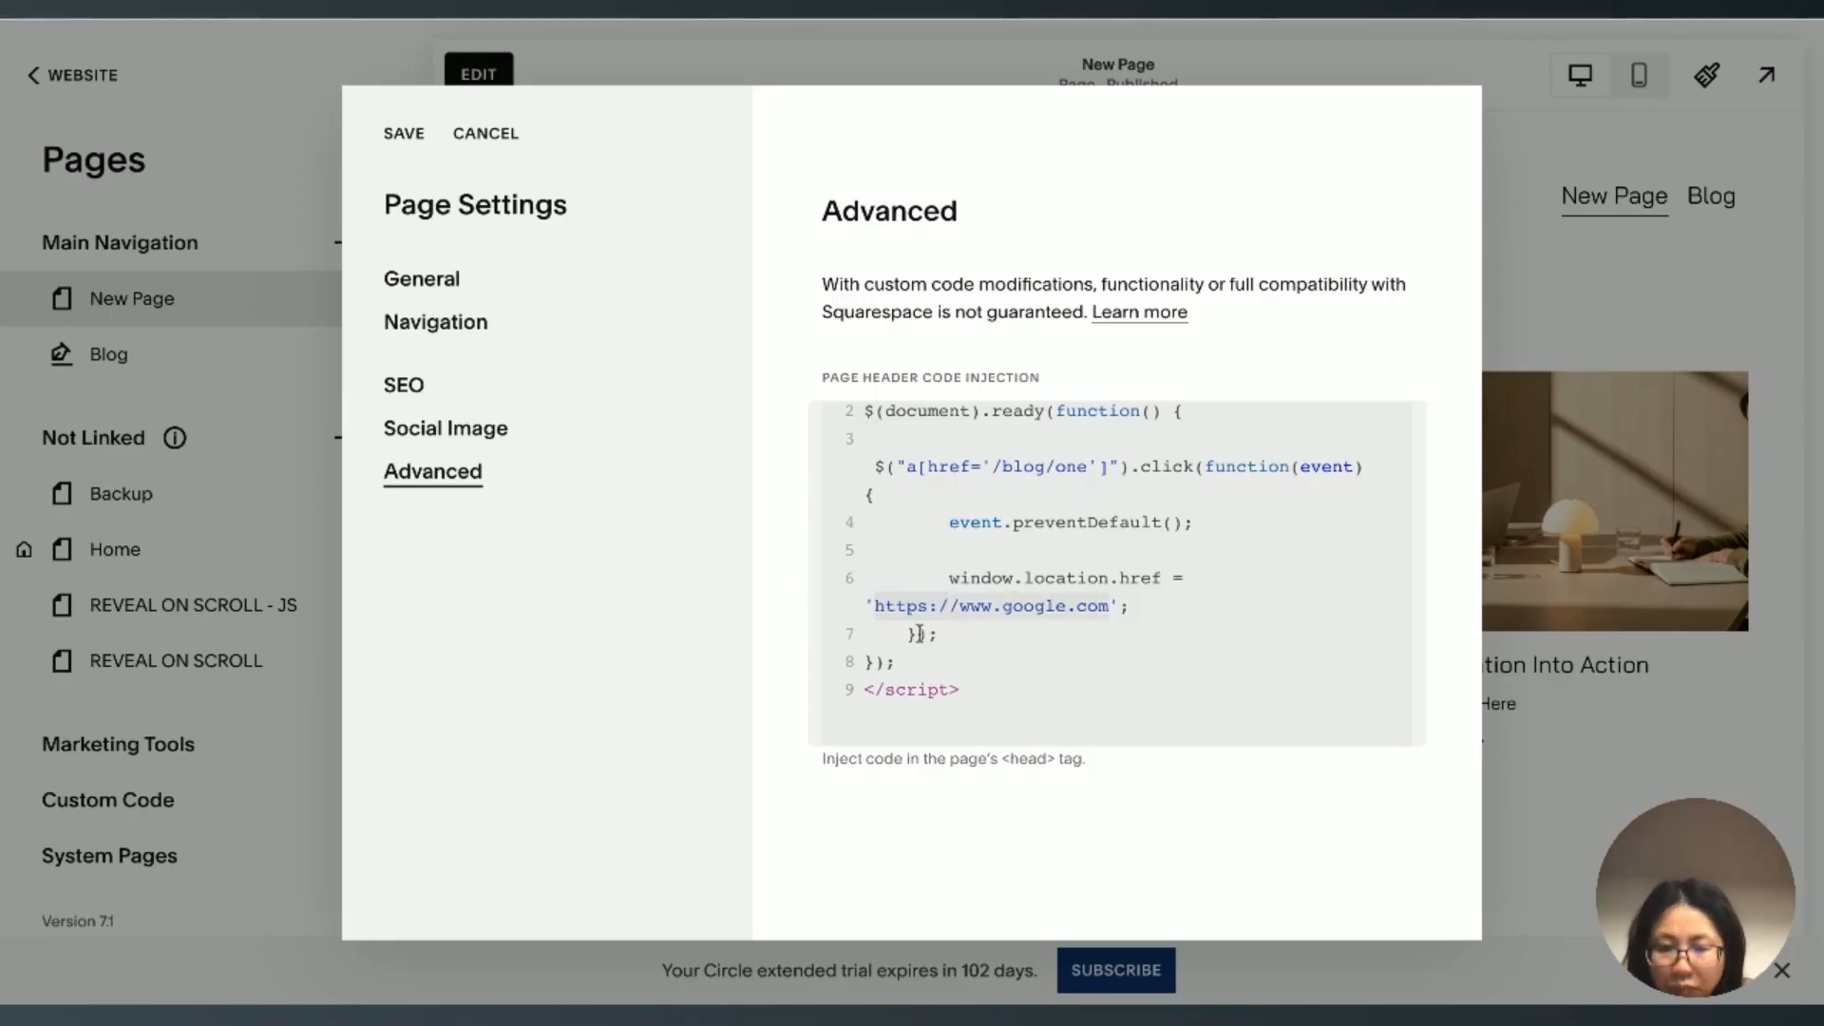
Step: Save the header code, close New Page's settings and reload the live New Page
{"action": "left_click", "coordinate": [404, 134]}
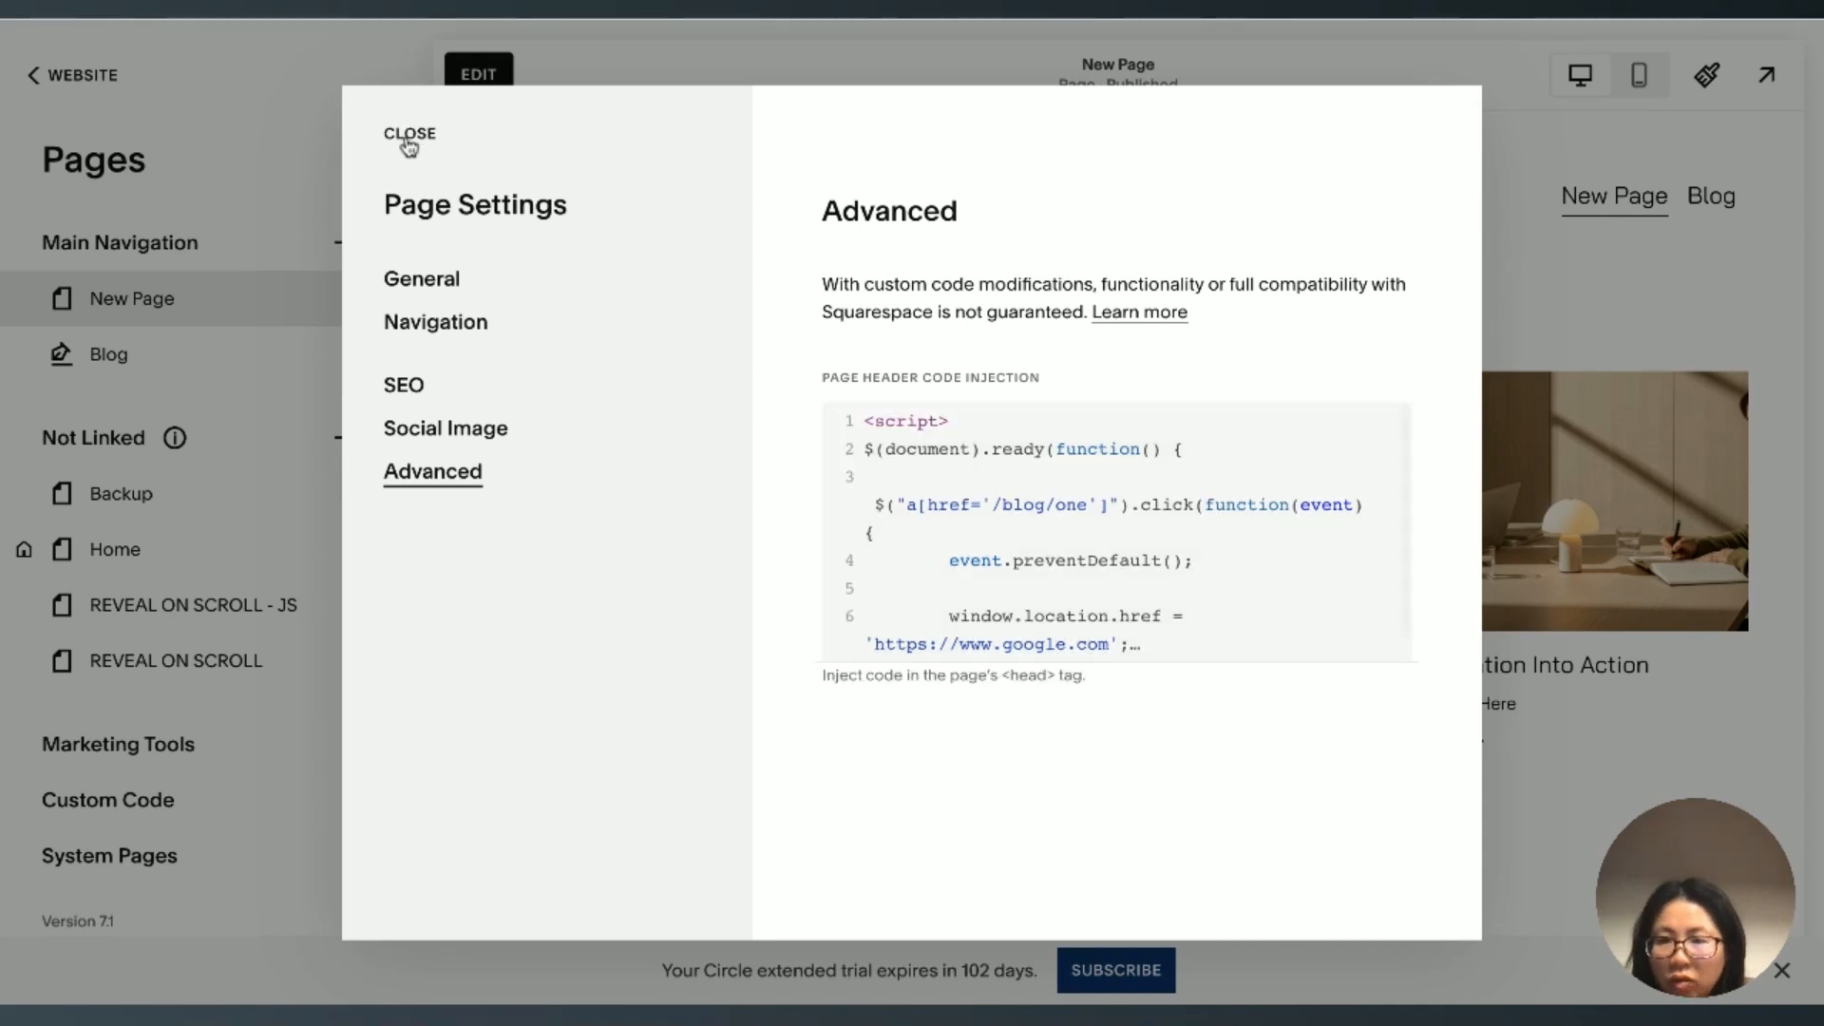
{"action": "left_click", "coordinate": [409, 136]}
{"action": "left_click", "coordinate": [718, 19]}
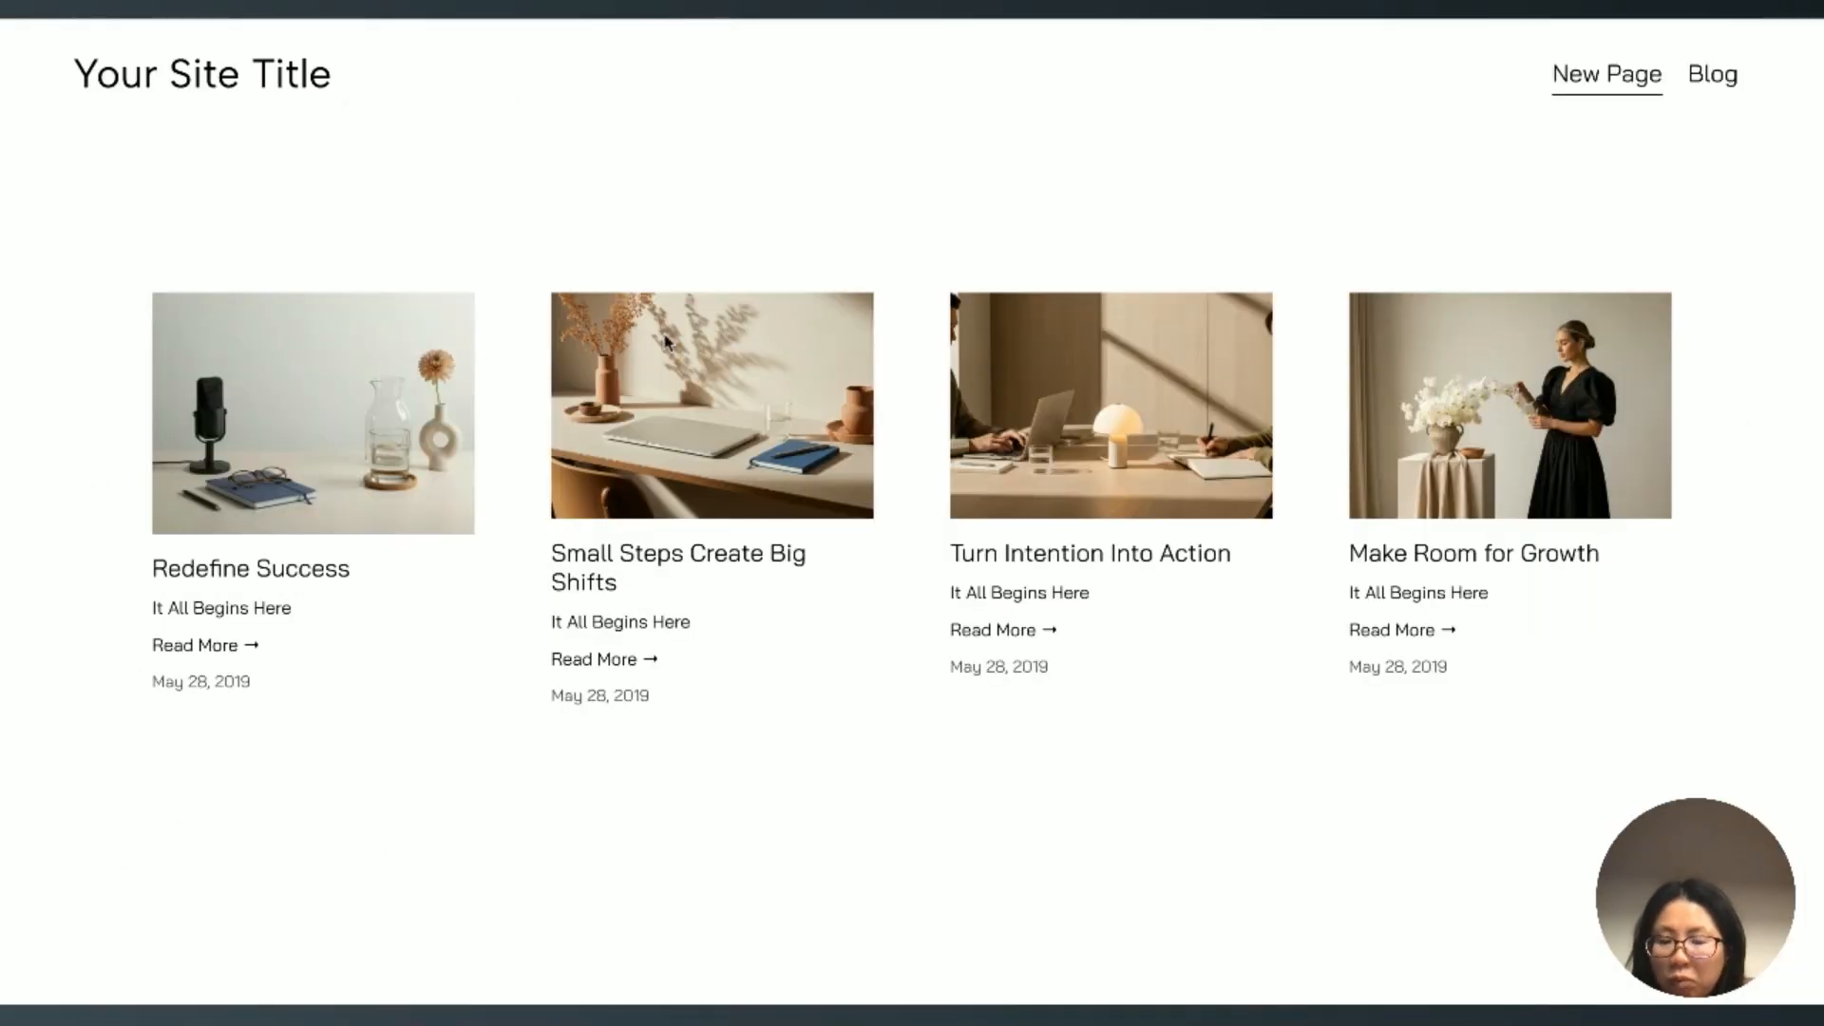
{"action": "key", "text": "super+r"}
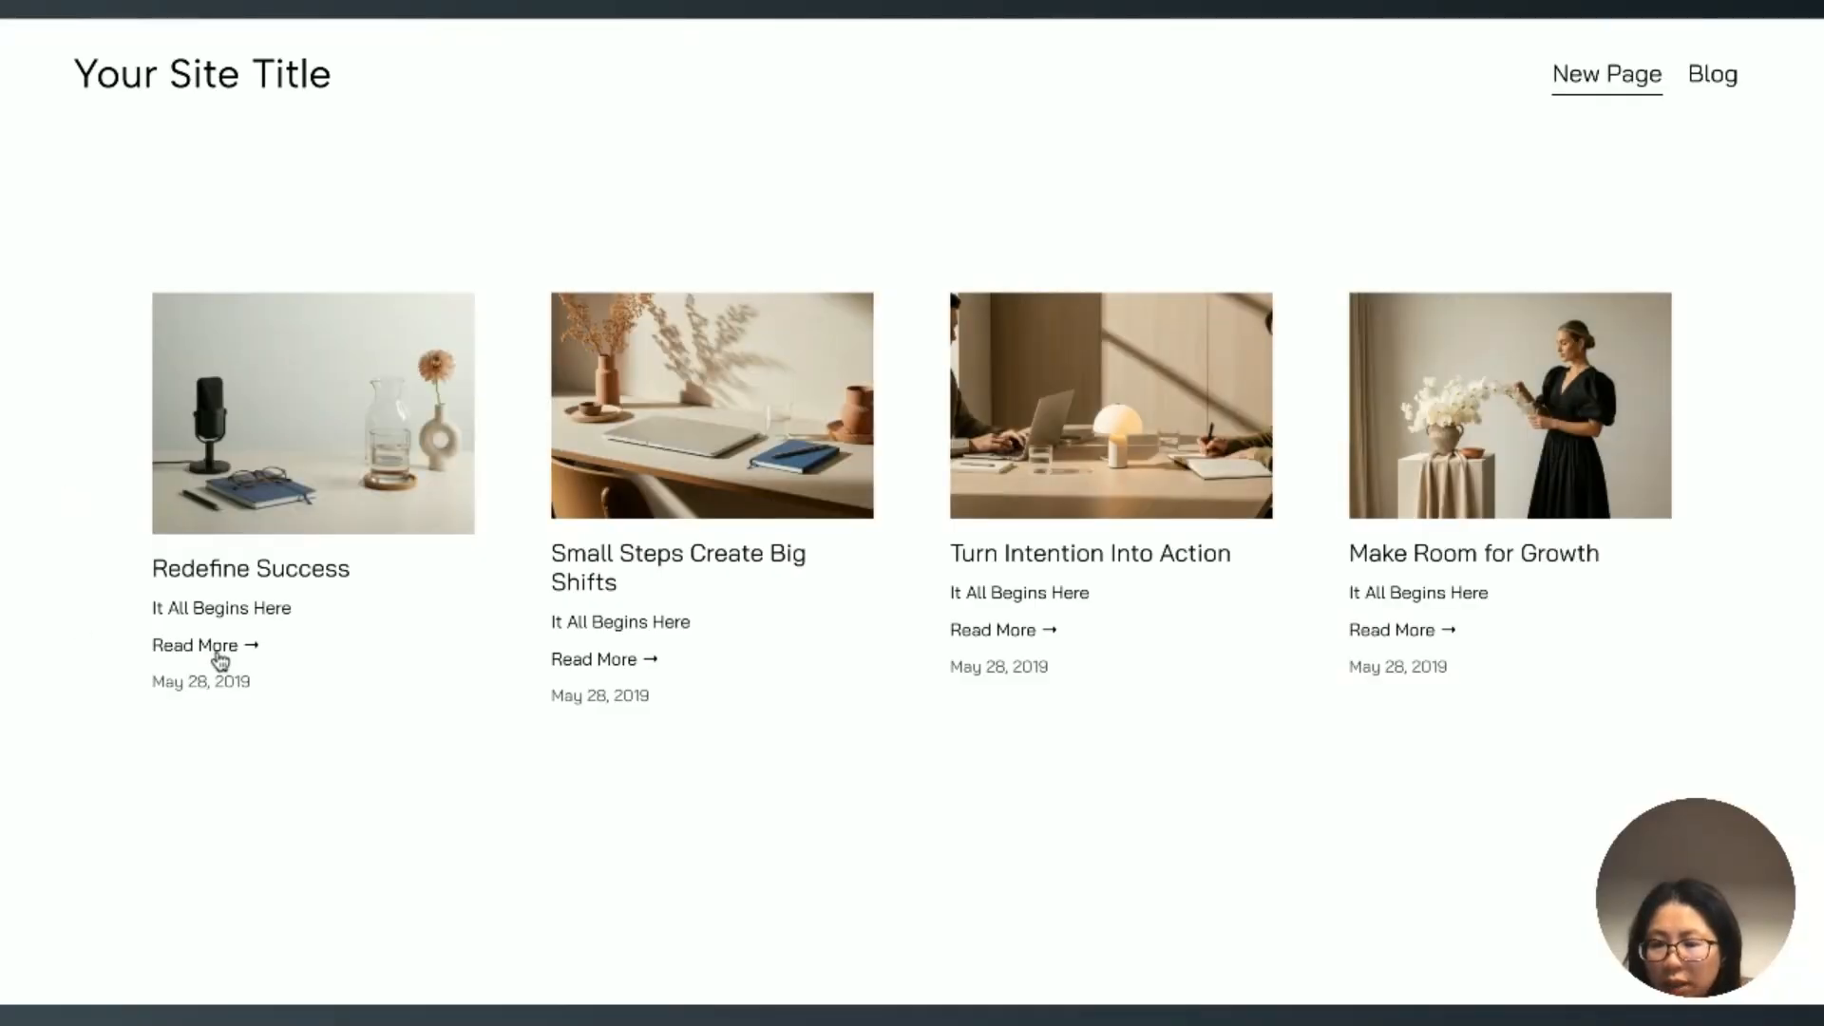
Step: Test the Read More links of the Redefine Success and Small Steps Create Big Shifts posts on the live page
{"action": "key", "text": "super+t"}
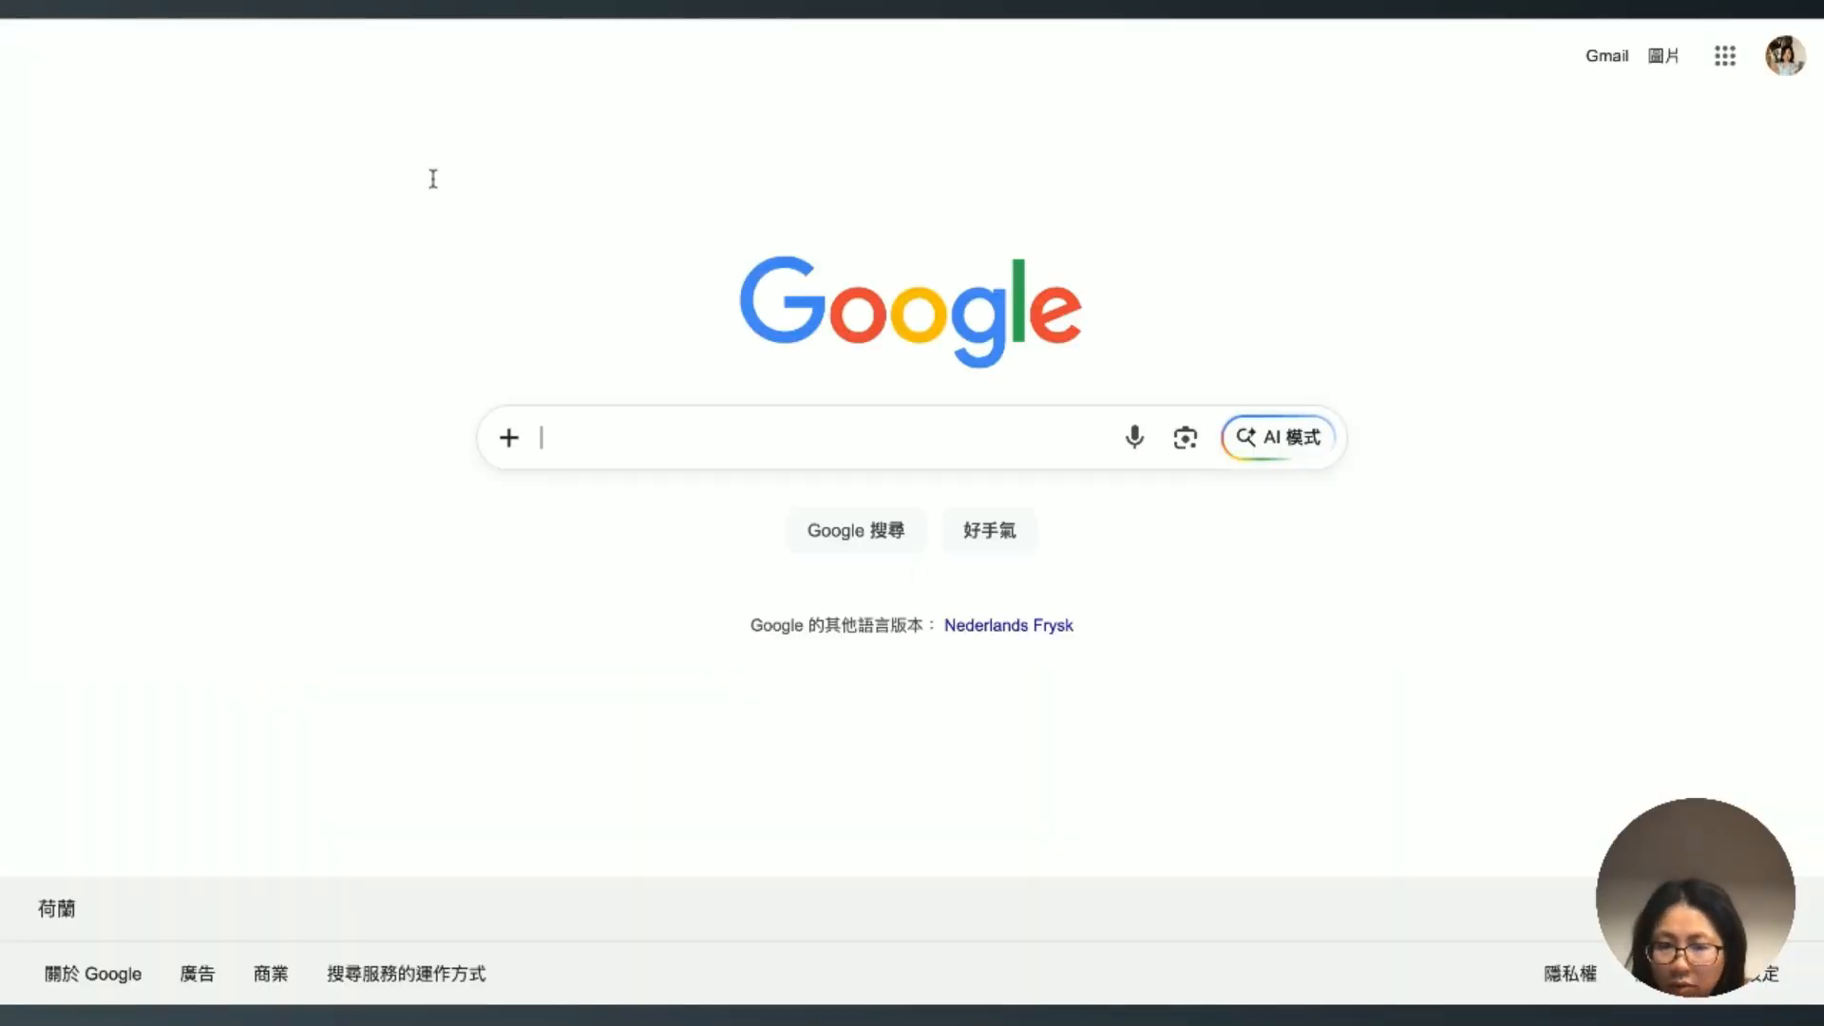
{"action": "key", "text": "super+w"}
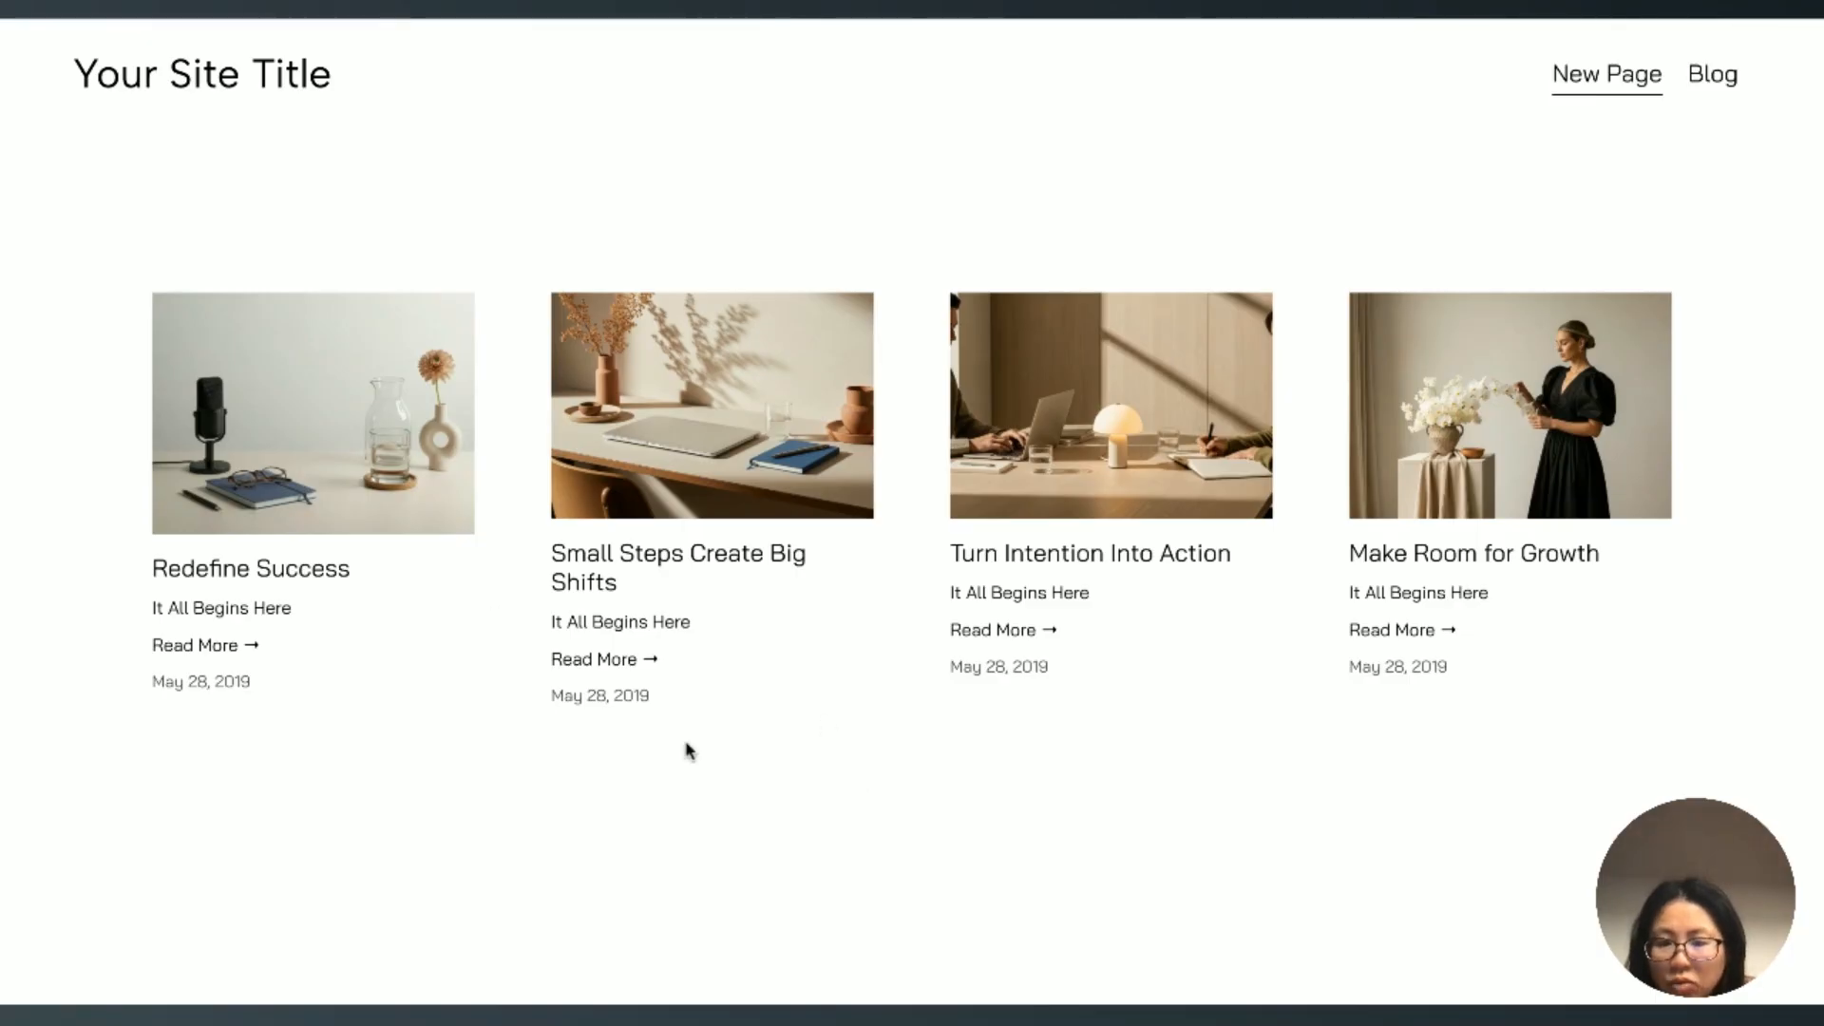
{"action": "left_click", "coordinate": [596, 665]}
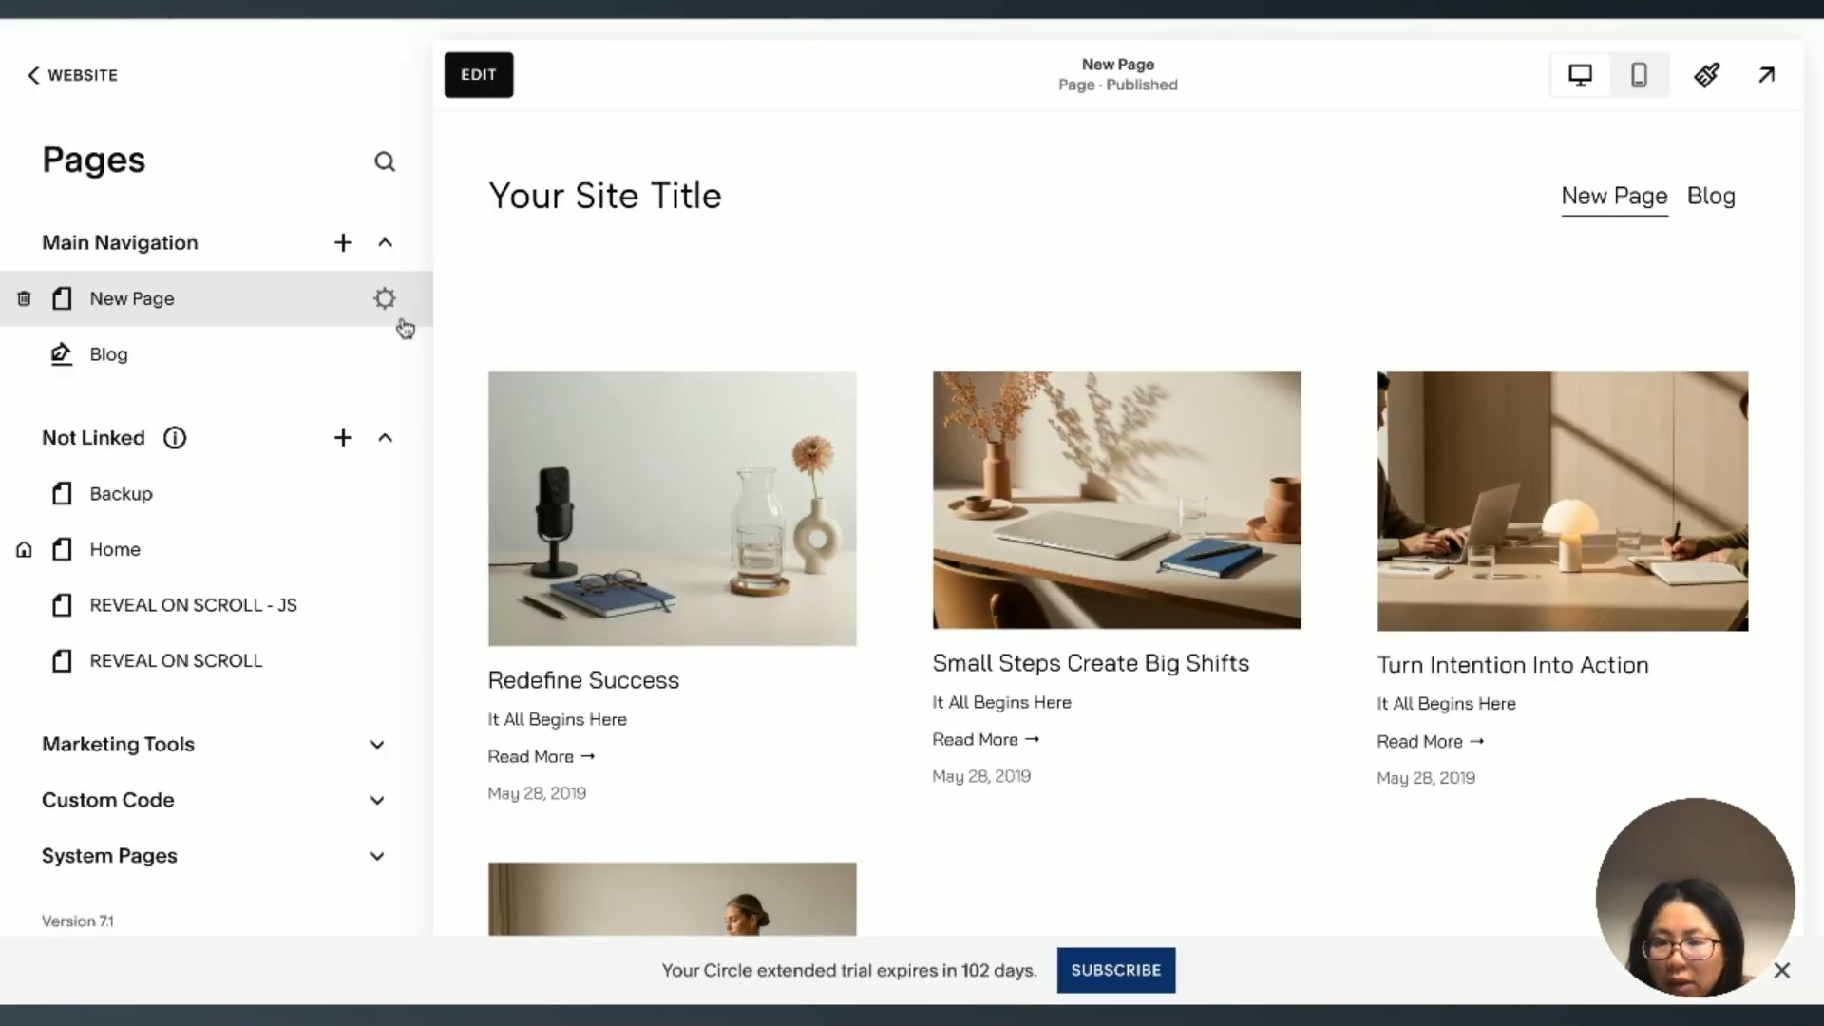
Step: Reopen New Page's header code injection and duplicate the whole $(document).ready block below the original, inside the script tags
{"action": "left_click", "coordinate": [385, 300]}
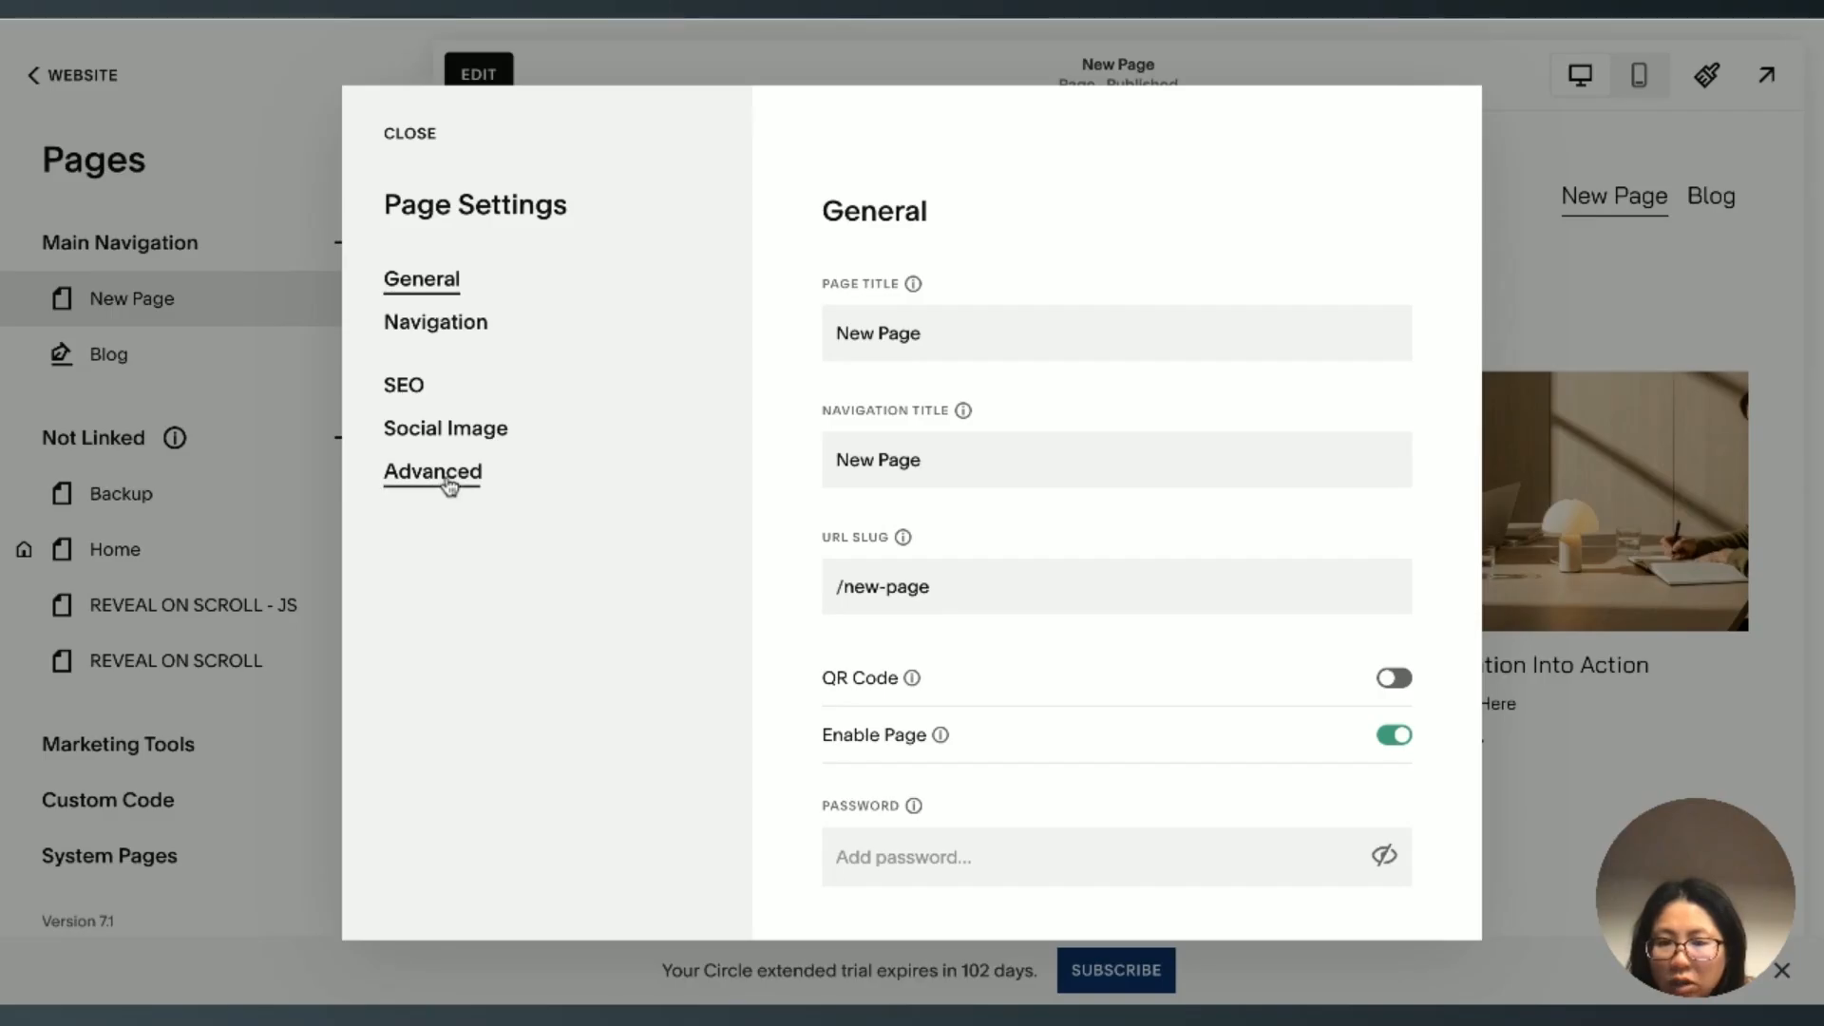
{"action": "left_click", "coordinate": [449, 484]}
{"action": "left_click", "coordinate": [1057, 712]}
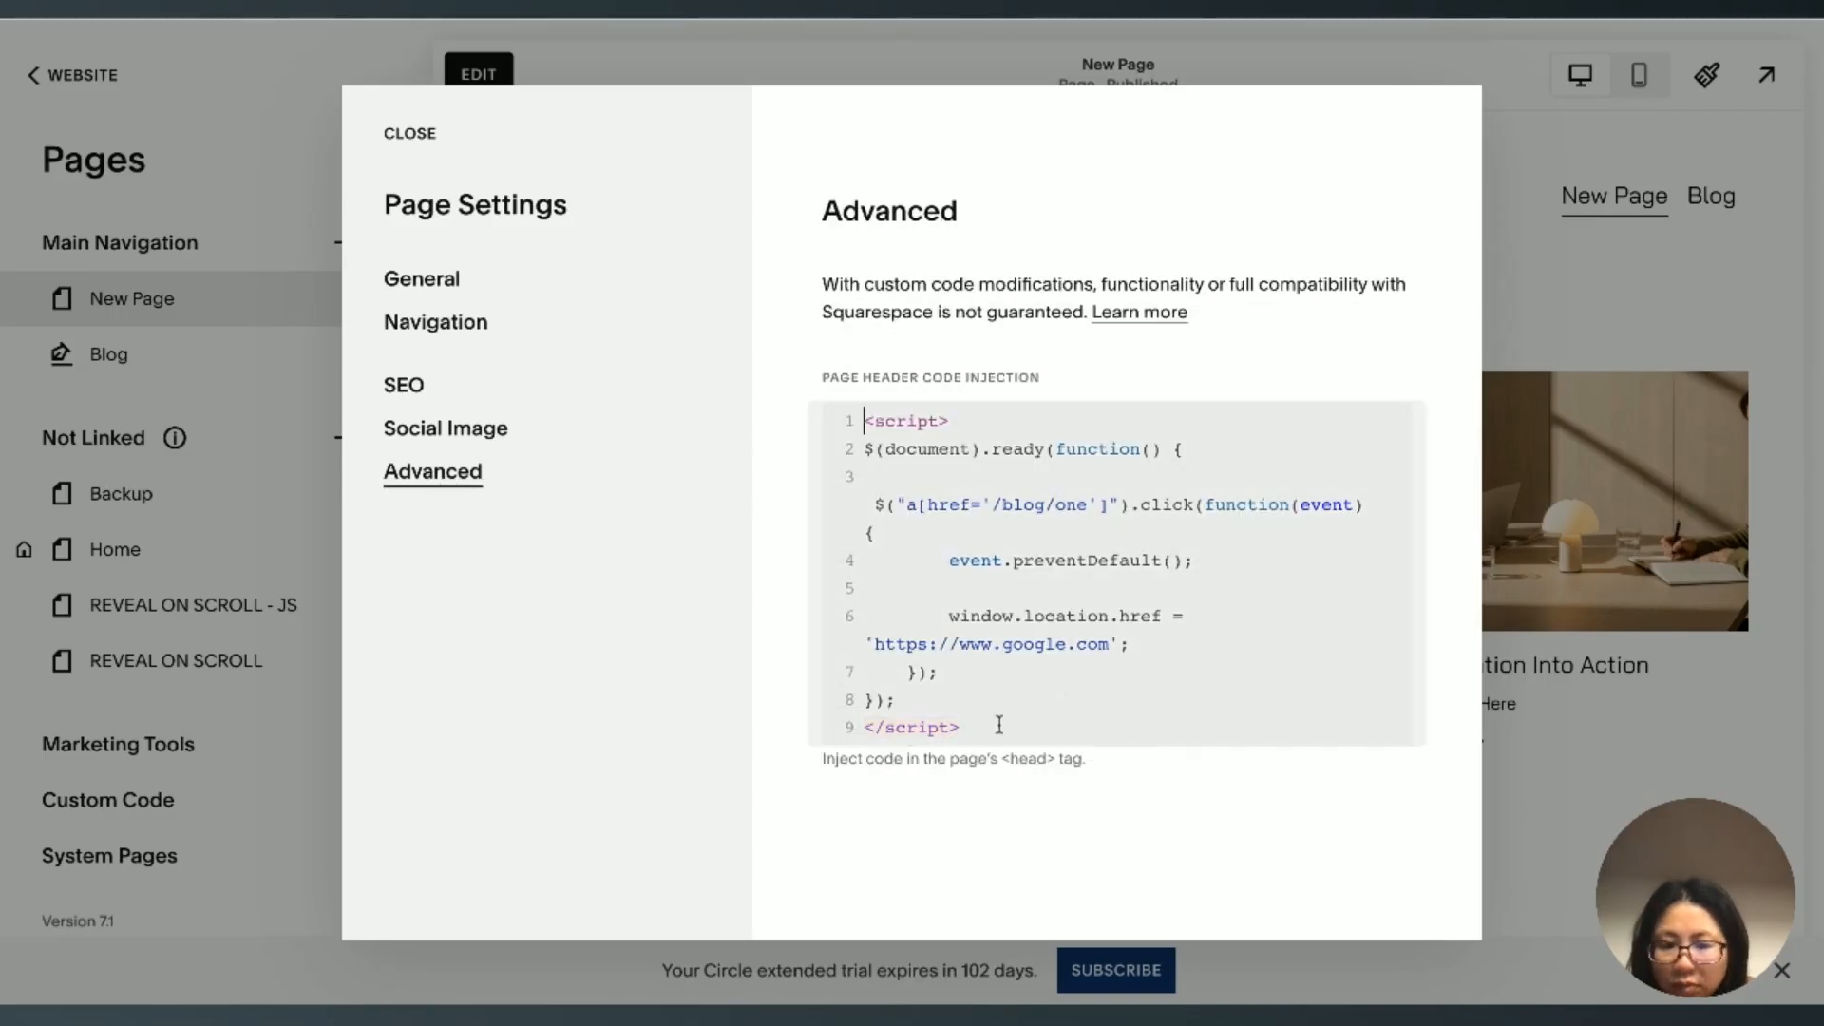
{"action": "left_click", "coordinate": [1006, 727]}
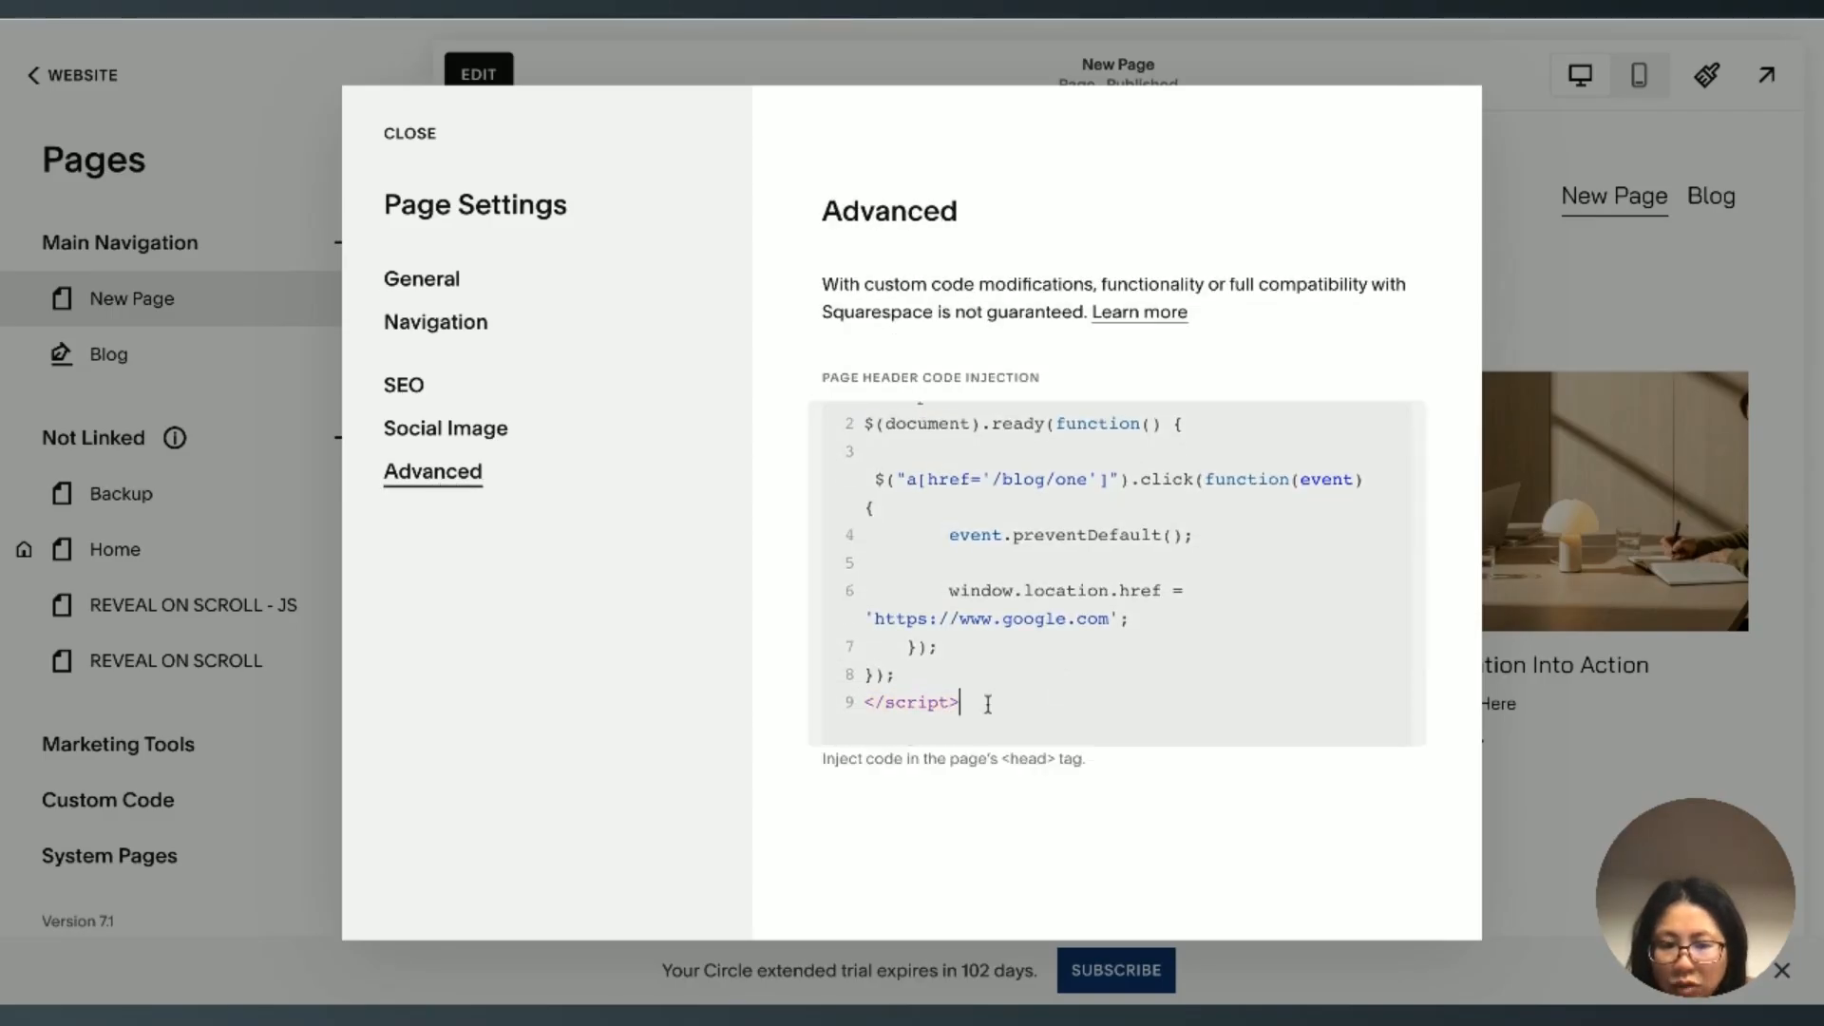
{"action": "left_click_drag", "start_coordinate": [915, 676], "coordinate": [865, 423]}
{"action": "key", "text": "ctrl+c"}
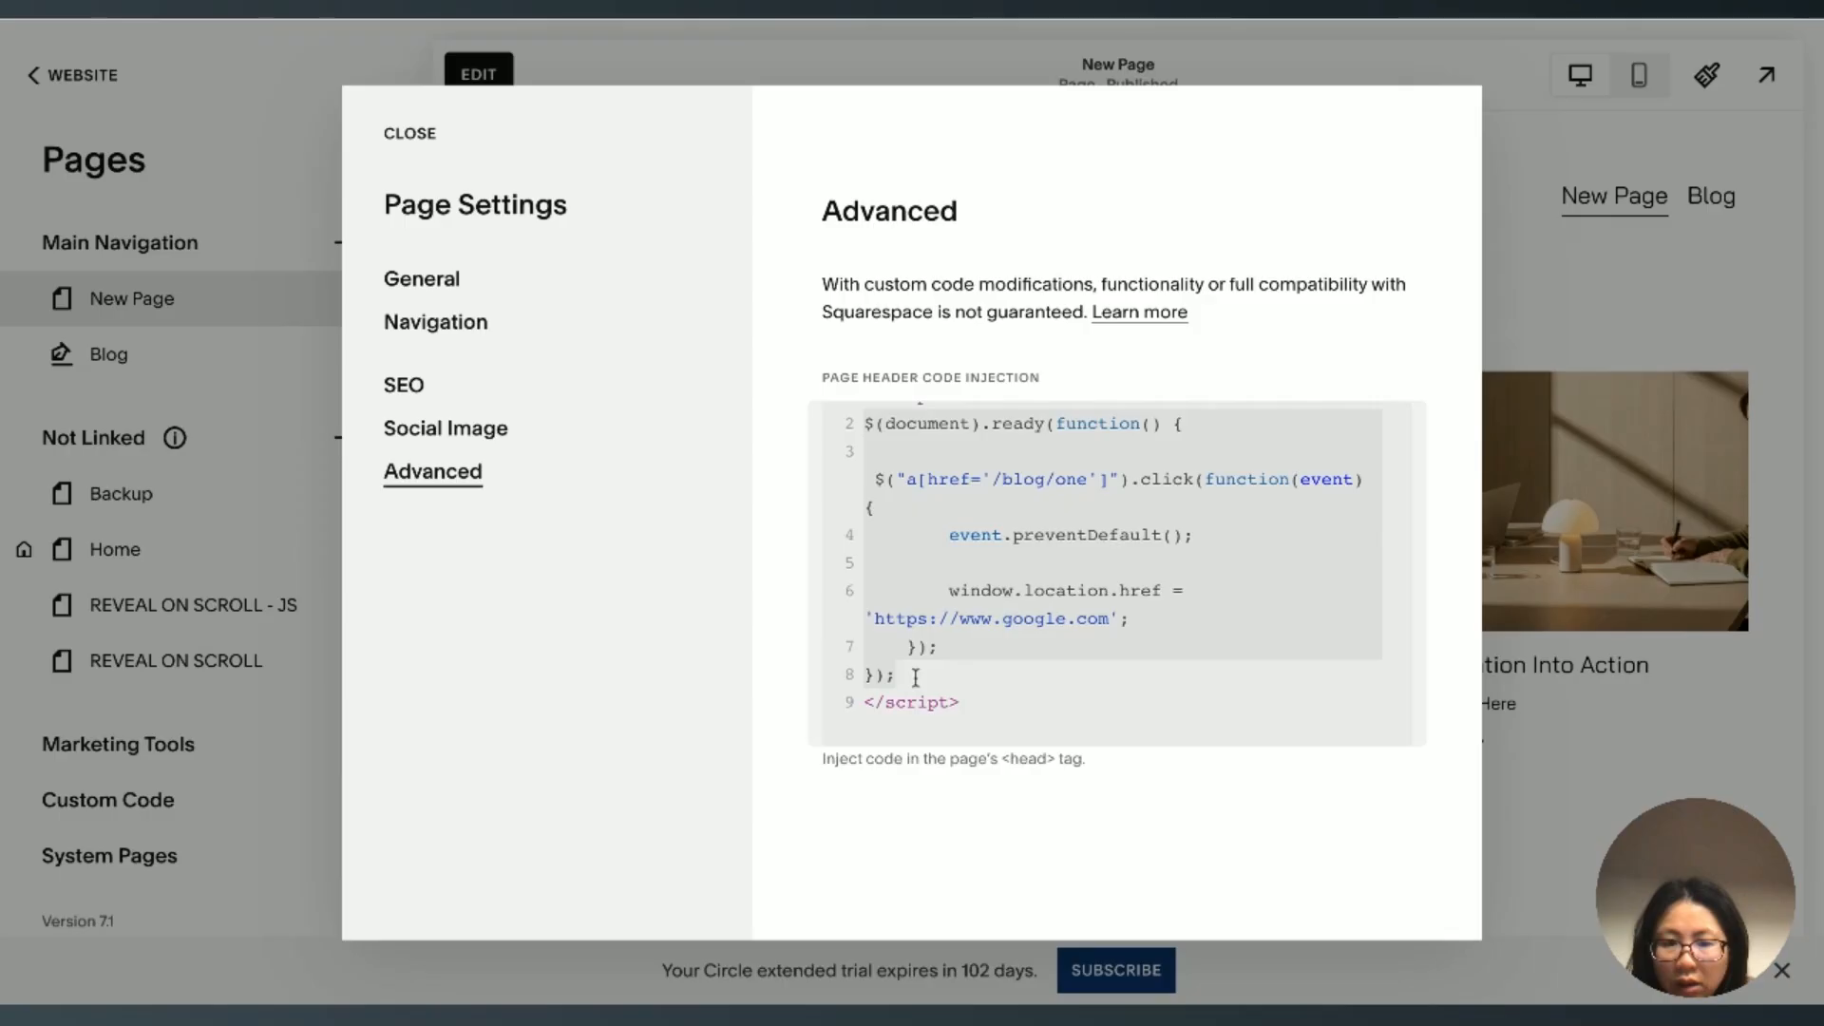
{"action": "scroll", "coordinate": [1009, 522], "scroll_direction": "up", "scroll_amount": 1}
{"action": "scroll", "coordinate": [1009, 521], "scroll_direction": "down", "scroll_amount": 1}
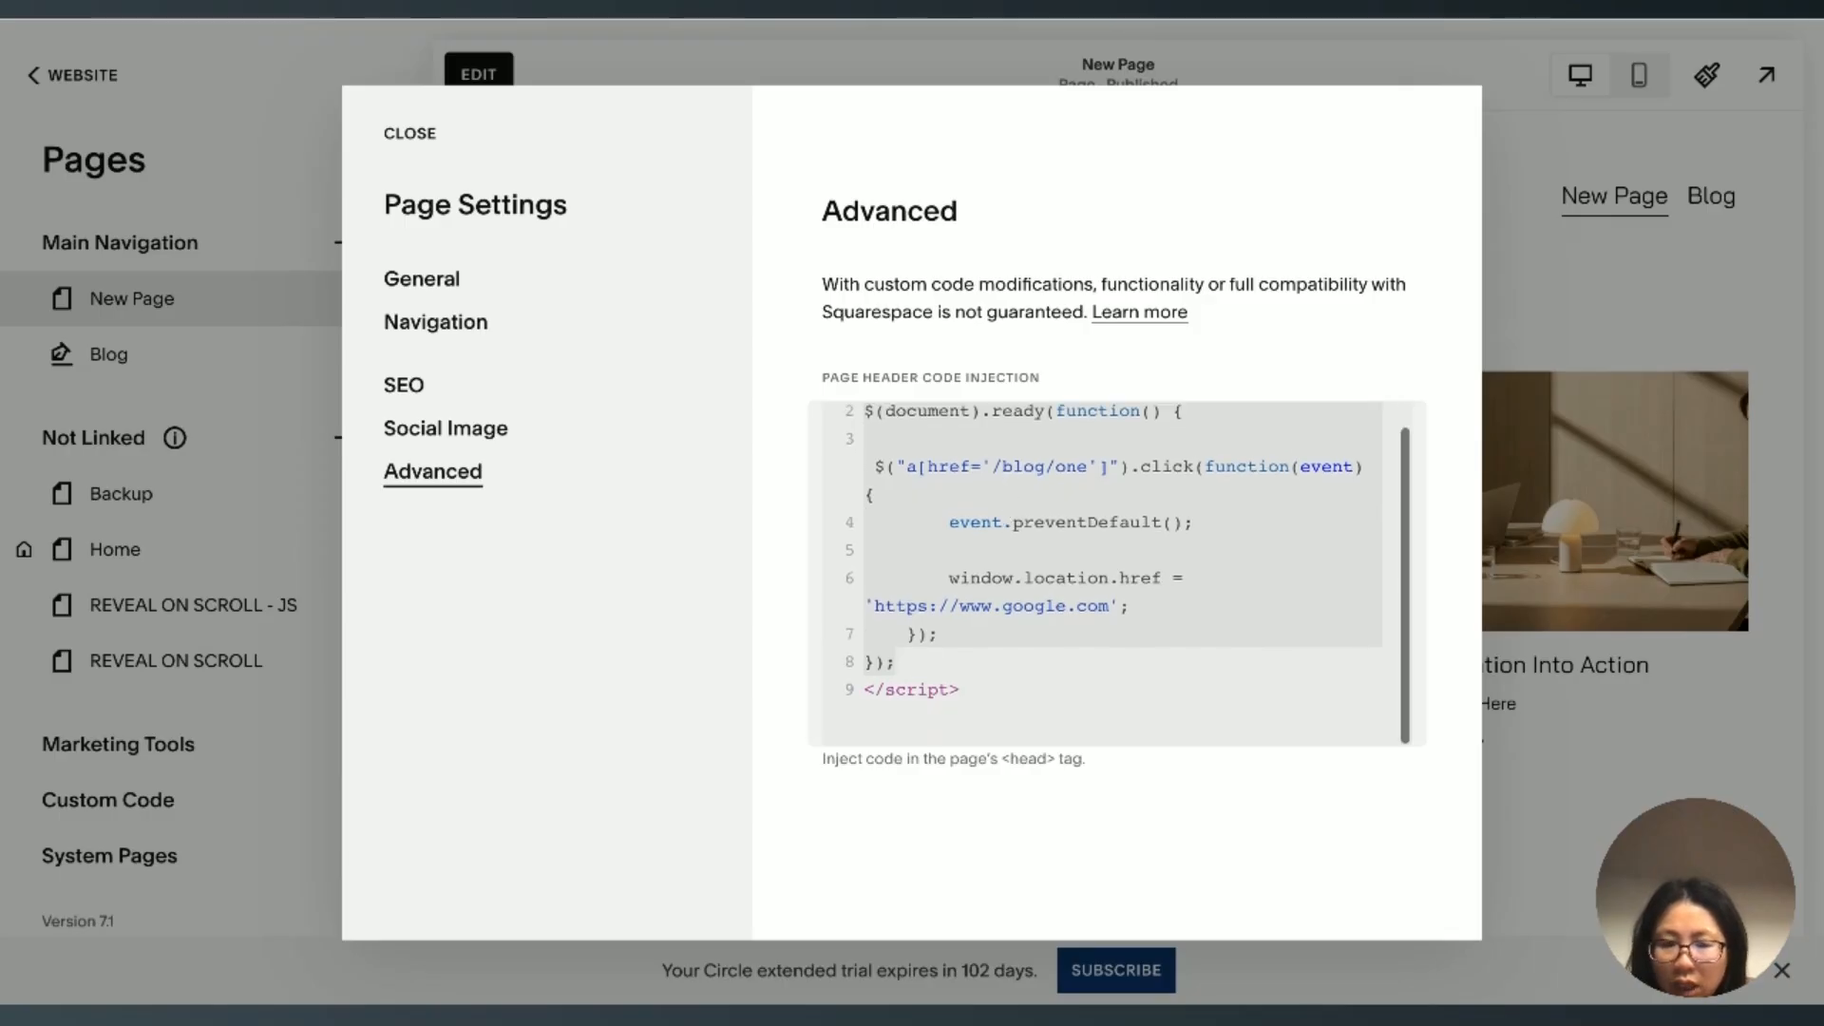
{"action": "left_click", "coordinate": [927, 675]}
{"action": "key", "text": "Return"}
{"action": "key", "text": "Return"}
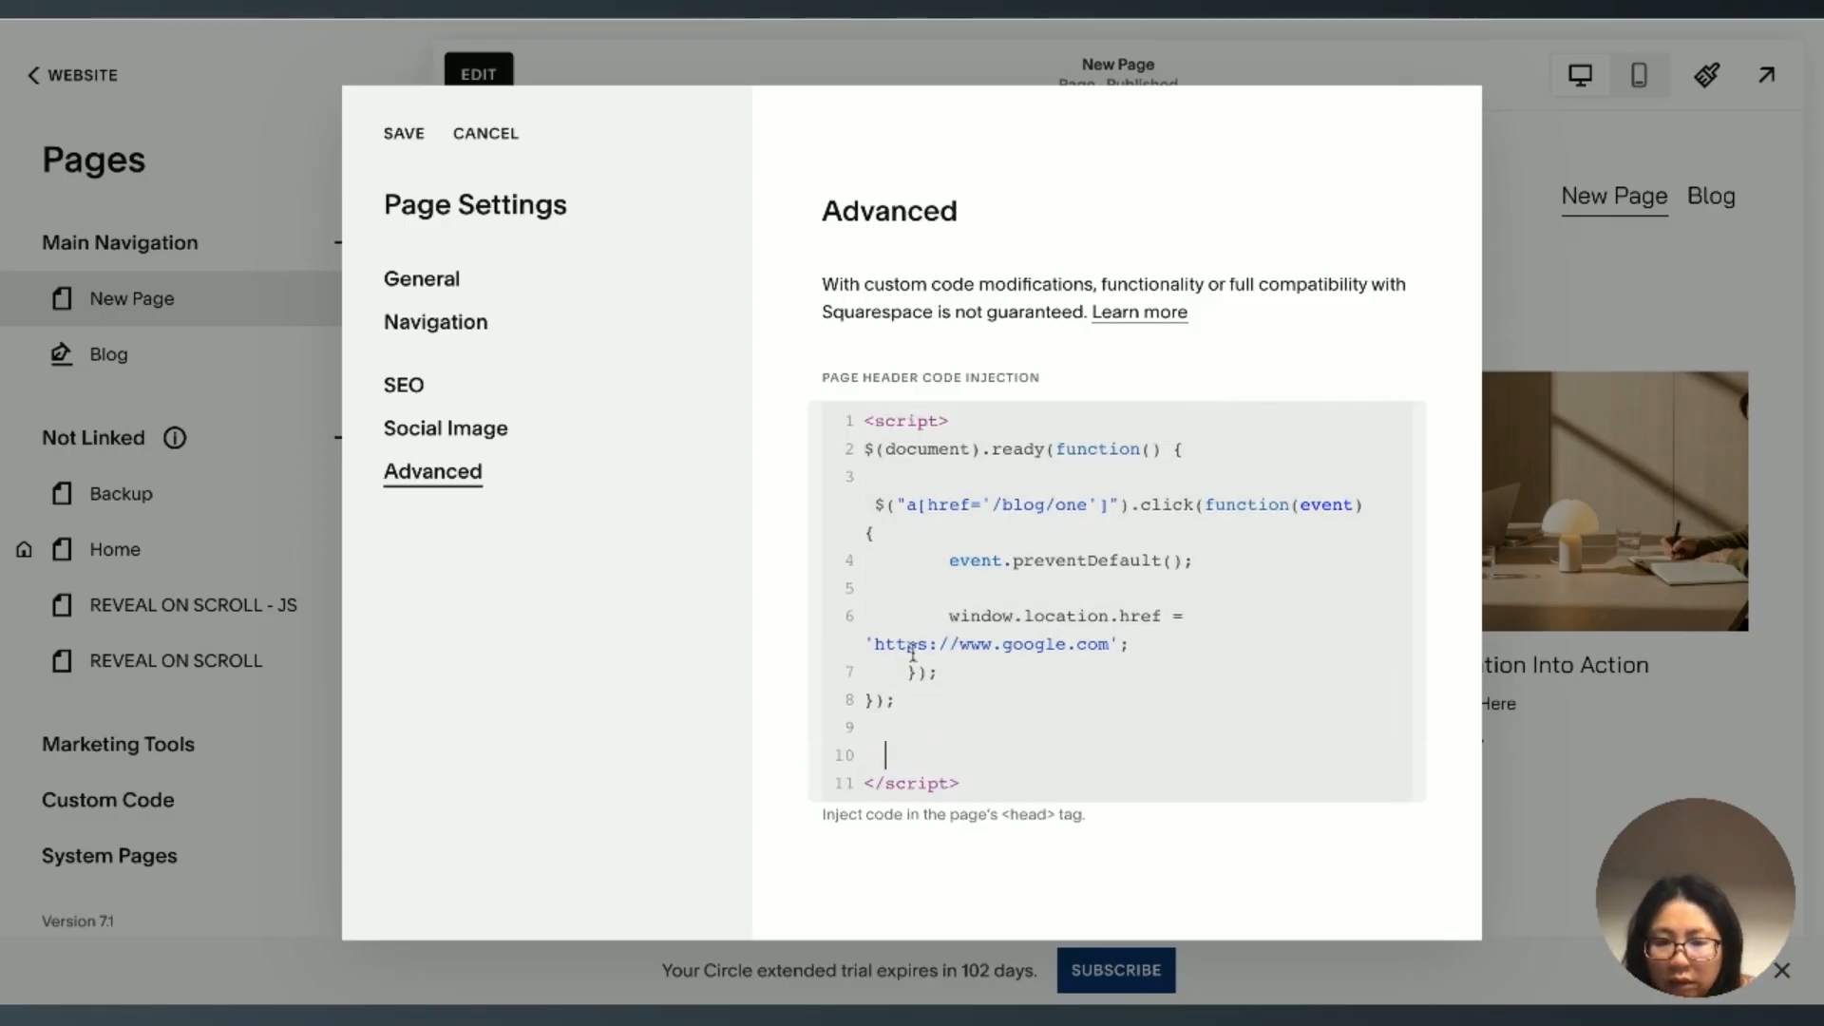
{"action": "key", "text": "ctrl+v"}
{"action": "scroll", "coordinate": [1066, 642], "scroll_direction": "down", "scroll_amount": 2}
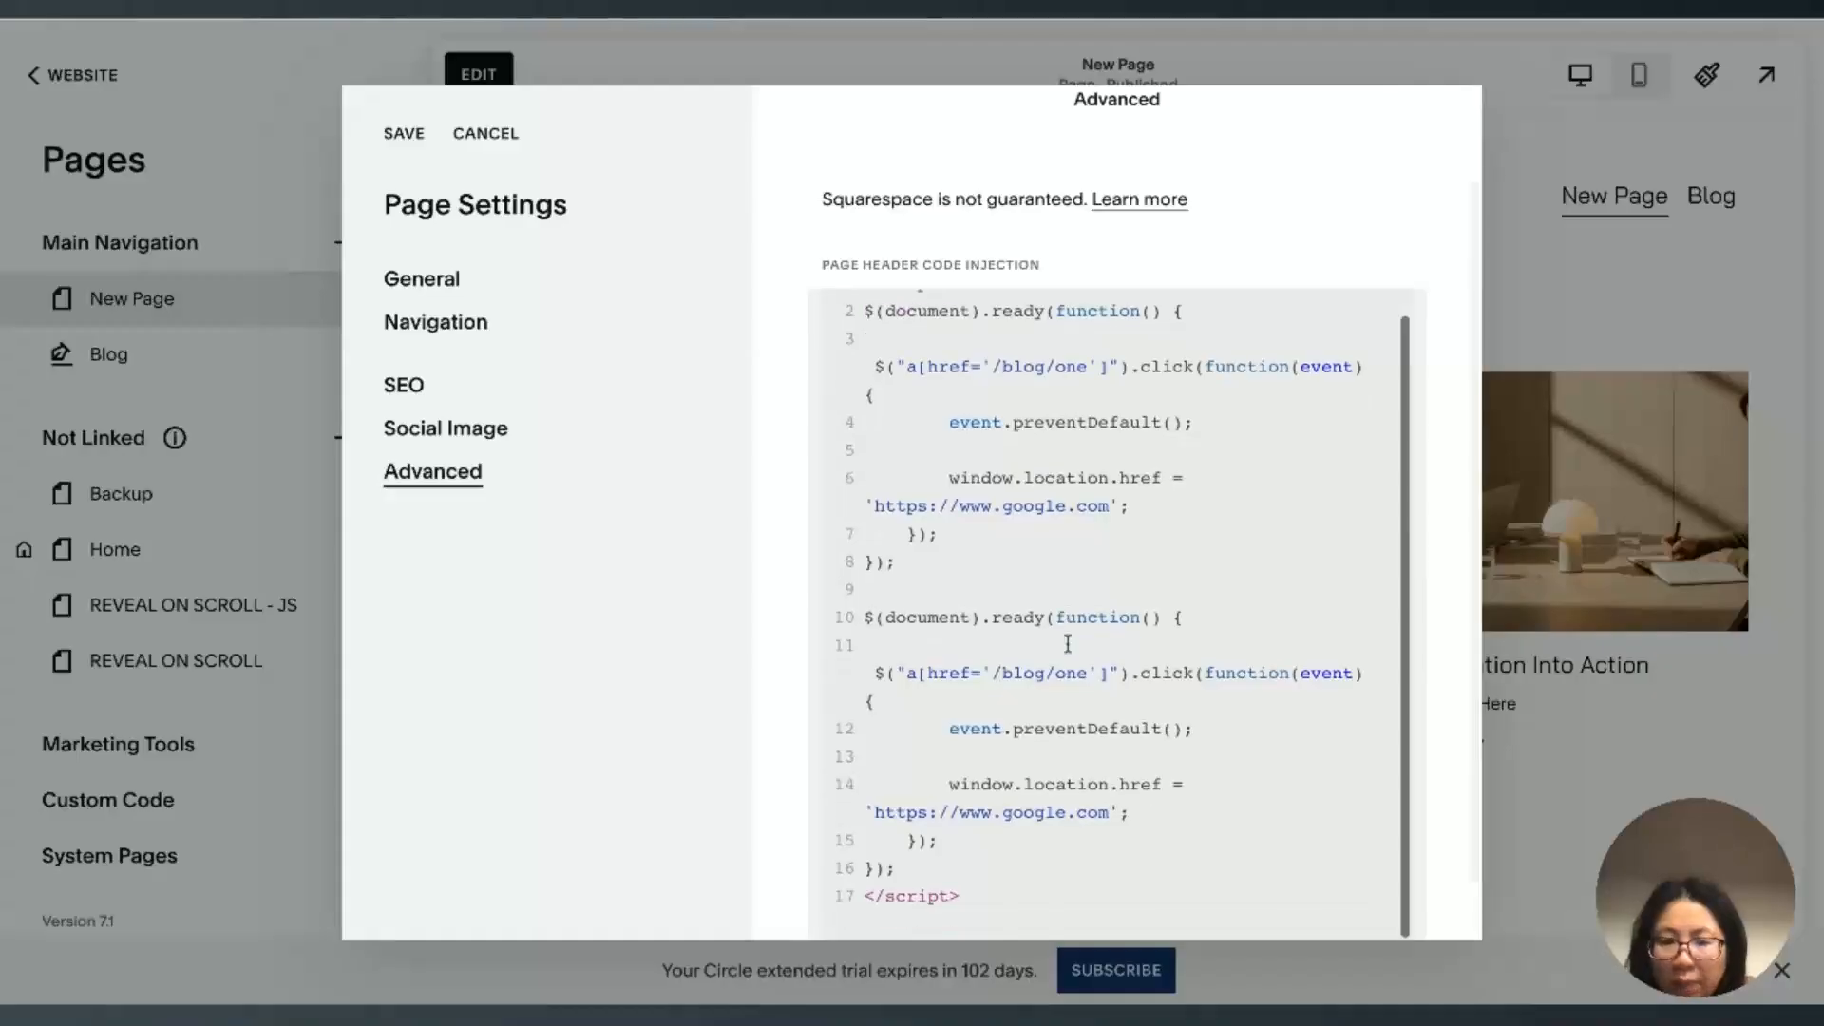
Step: Change the link path in the duplicated block to '/blog/two'
{"action": "scroll", "coordinate": [1068, 644], "scroll_direction": "down", "scroll_amount": 1}
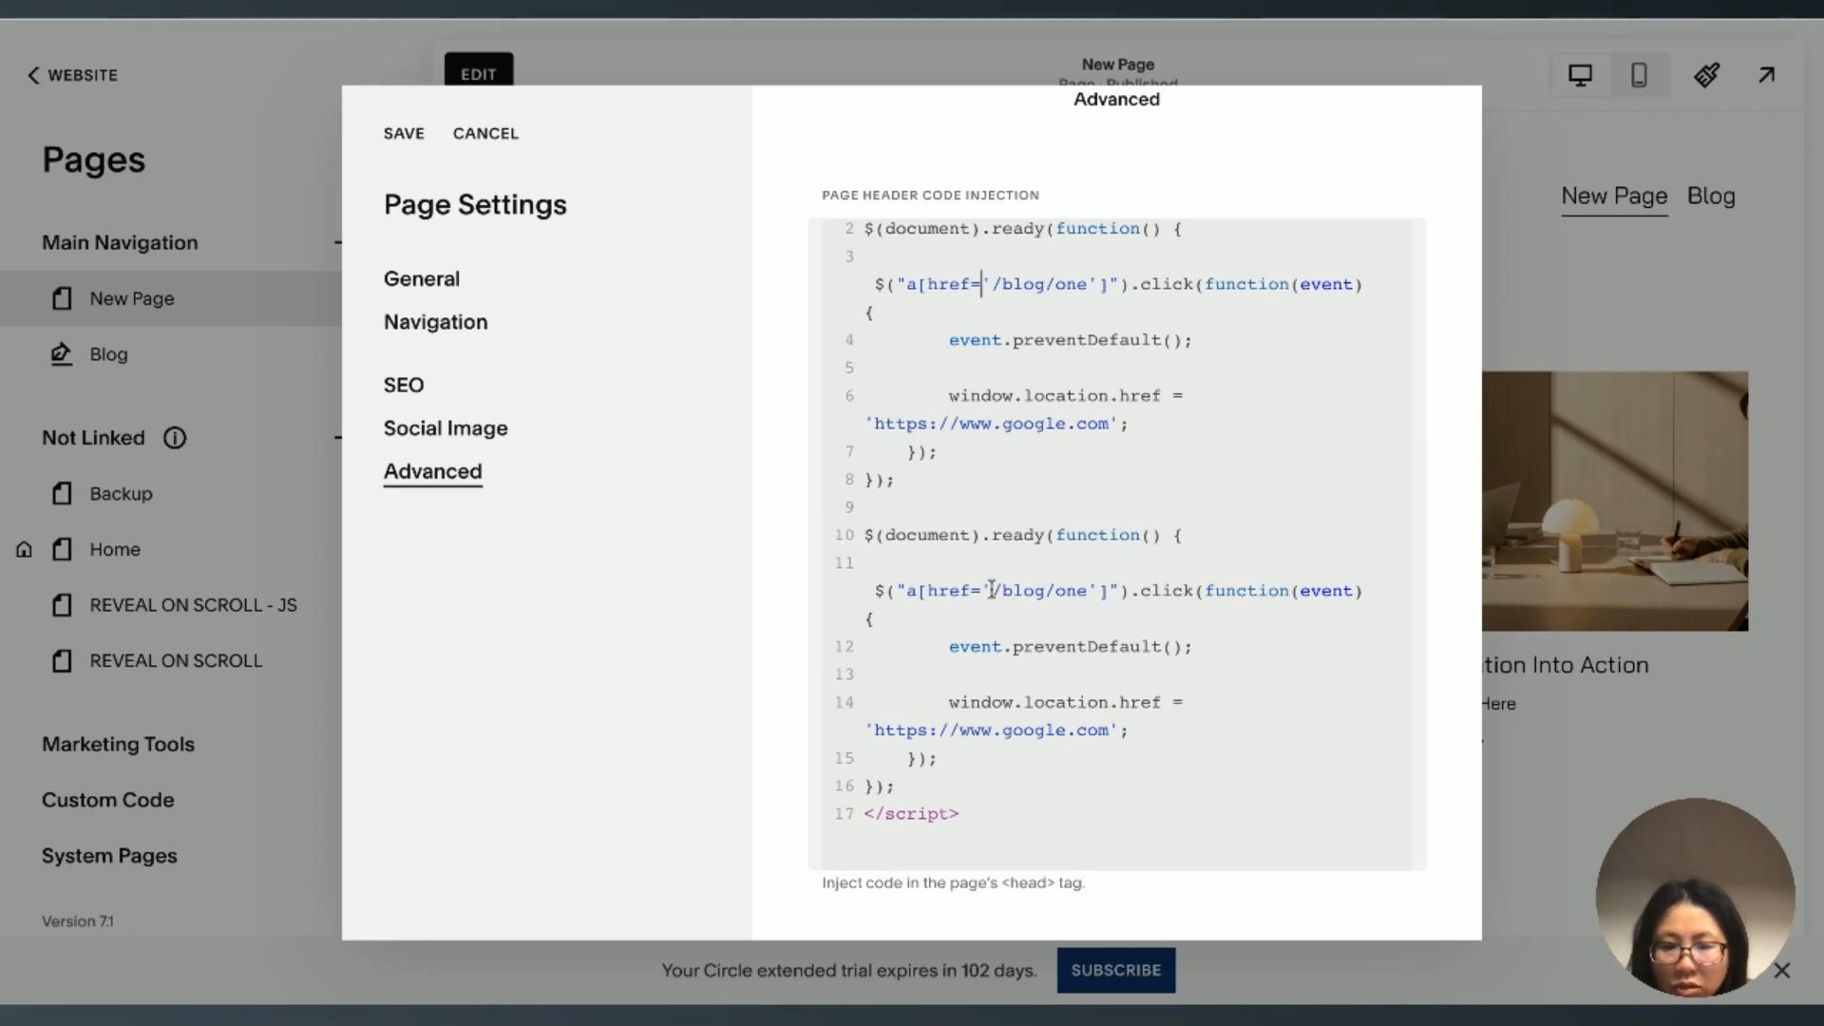
{"action": "key", "text": "shift+Right"}
{"action": "key", "text": "shift+Right"}
{"action": "key", "text": "shift+Right"}
{"action": "key", "text": "shift+Right"}
{"action": "key", "text": "shift+Right"}
{"action": "key", "text": "shift+Right"}
{"action": "key", "text": "shift+Right"}
{"action": "key", "text": "shift+Right"}
{"action": "key", "text": "shift+Right"}
{"action": "key", "text": "Right"}
{"action": "key", "text": "BackSpace"}
{"action": "key", "text": "BackSpace"}
{"action": "key", "text": "BackSpace"}
{"action": "type", "text": "two"}
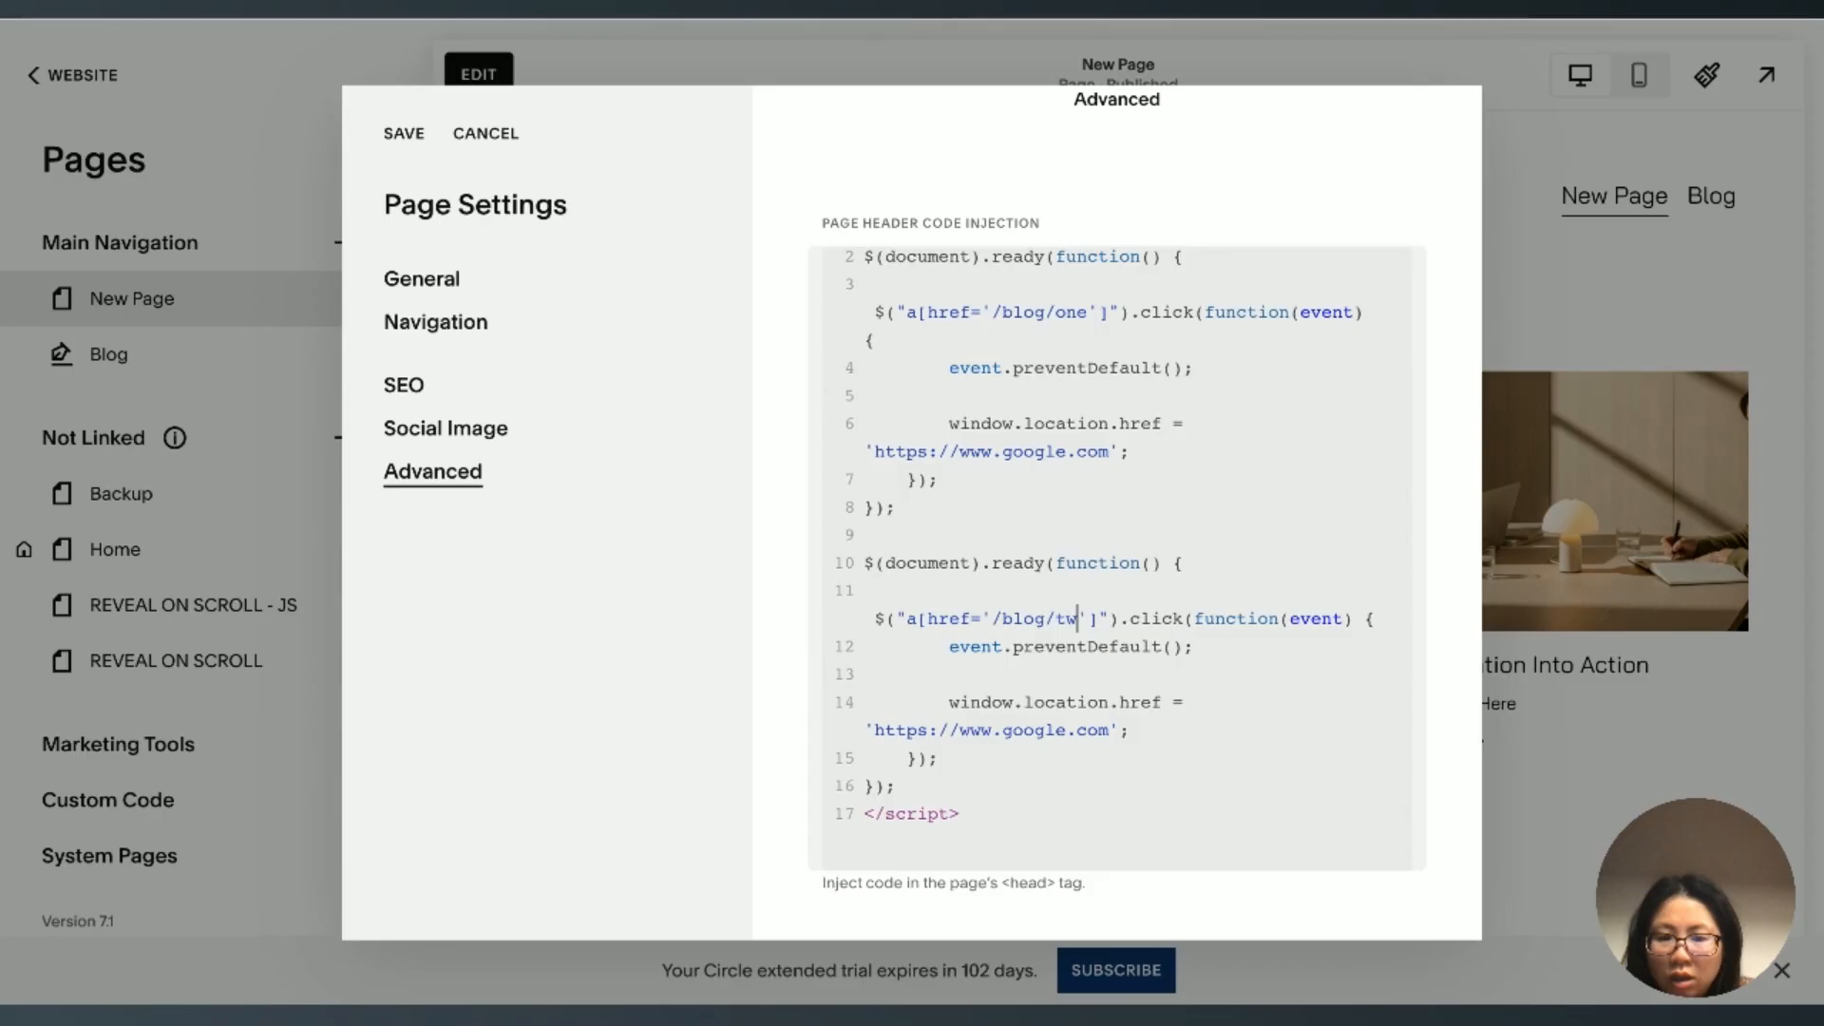
Step: Examine the '/blog/two' path in the second block's link selector
{"action": "left_click", "coordinate": [994, 657]}
{"action": "key", "text": "shift+Right"}
{"action": "key", "text": "shift+Right"}
{"action": "key", "text": "shift+Right"}
{"action": "key", "text": "shift+Right"}
{"action": "key", "text": "shift+Right"}
{"action": "key", "text": "shift+Right"}
{"action": "key", "text": "shift+Right"}
{"action": "key", "text": "shift+Right"}
{"action": "key", "text": "shift+Right"}
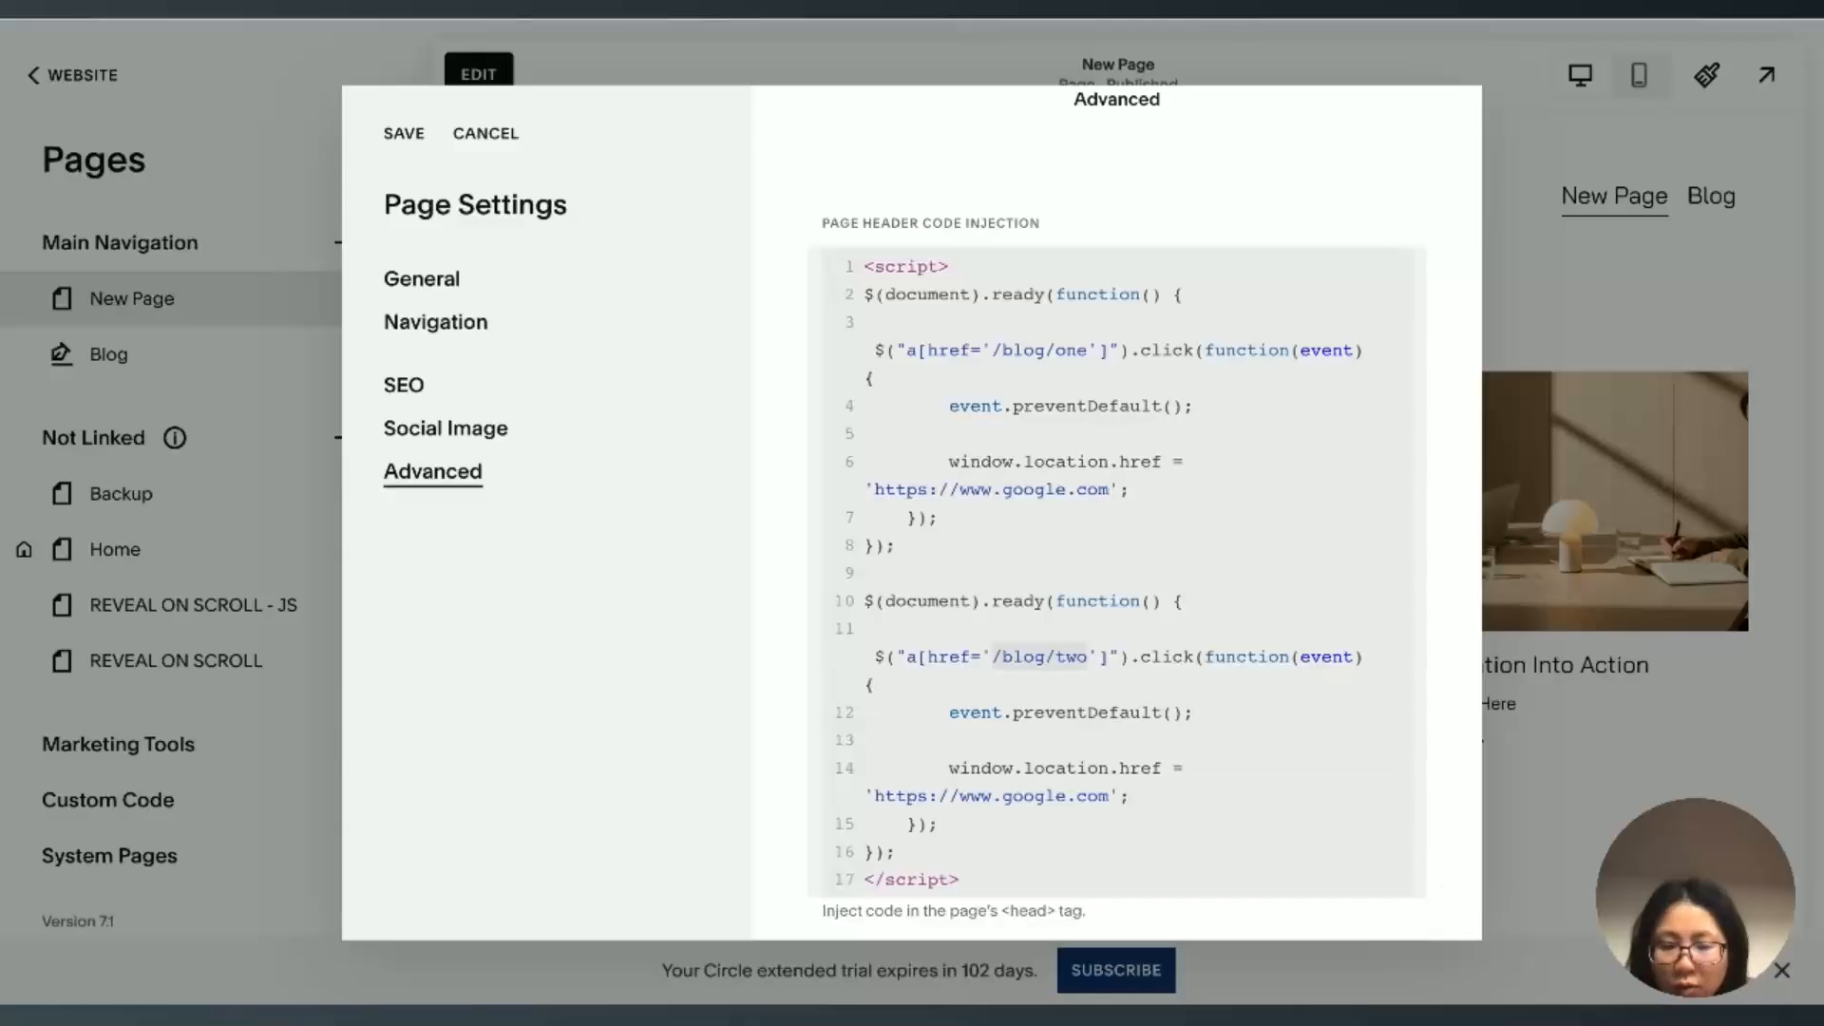
{"action": "key", "text": "Right"}
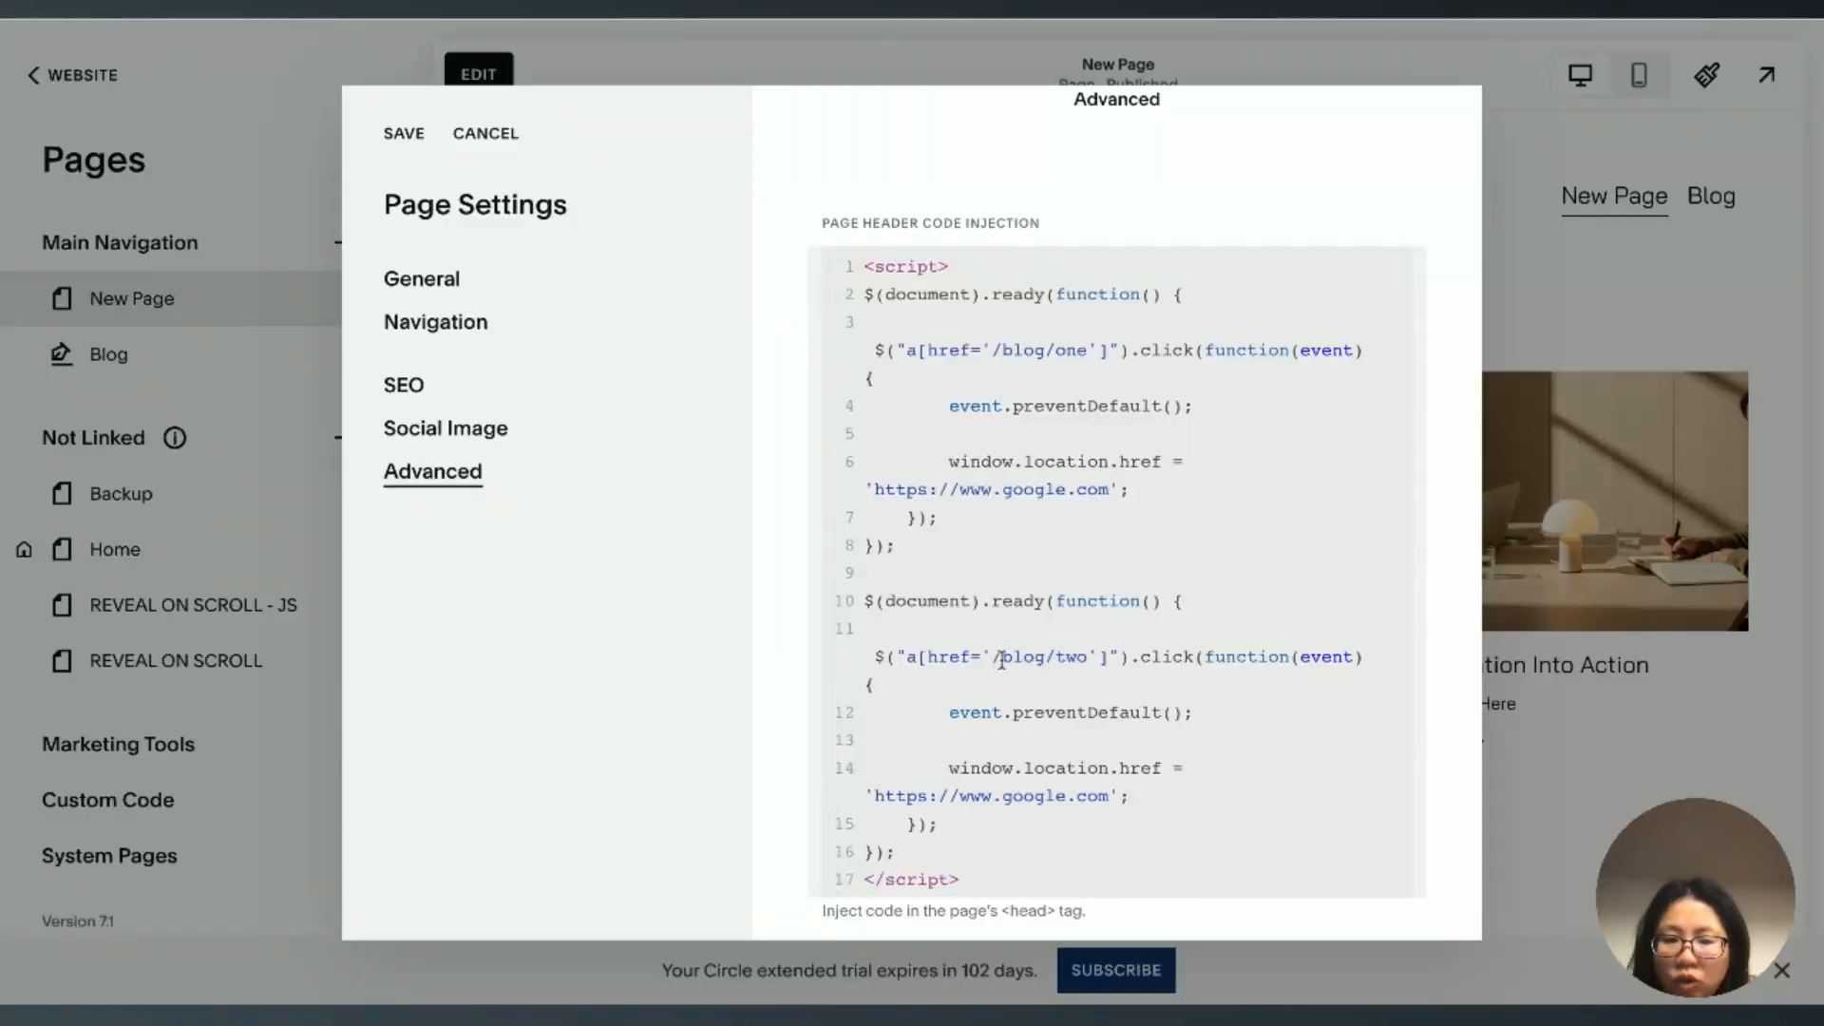
Step: Inspect the slug 'two' at the end of the second block's link path
{"action": "double_click", "coordinate": [1002, 657]}
{"action": "key", "text": "Right"}
{"action": "key", "text": "Right"}
{"action": "key", "text": "Right"}
{"action": "key", "text": "Left"}
{"action": "key", "text": "shift+Right"}
{"action": "key", "text": "shift+Right"}
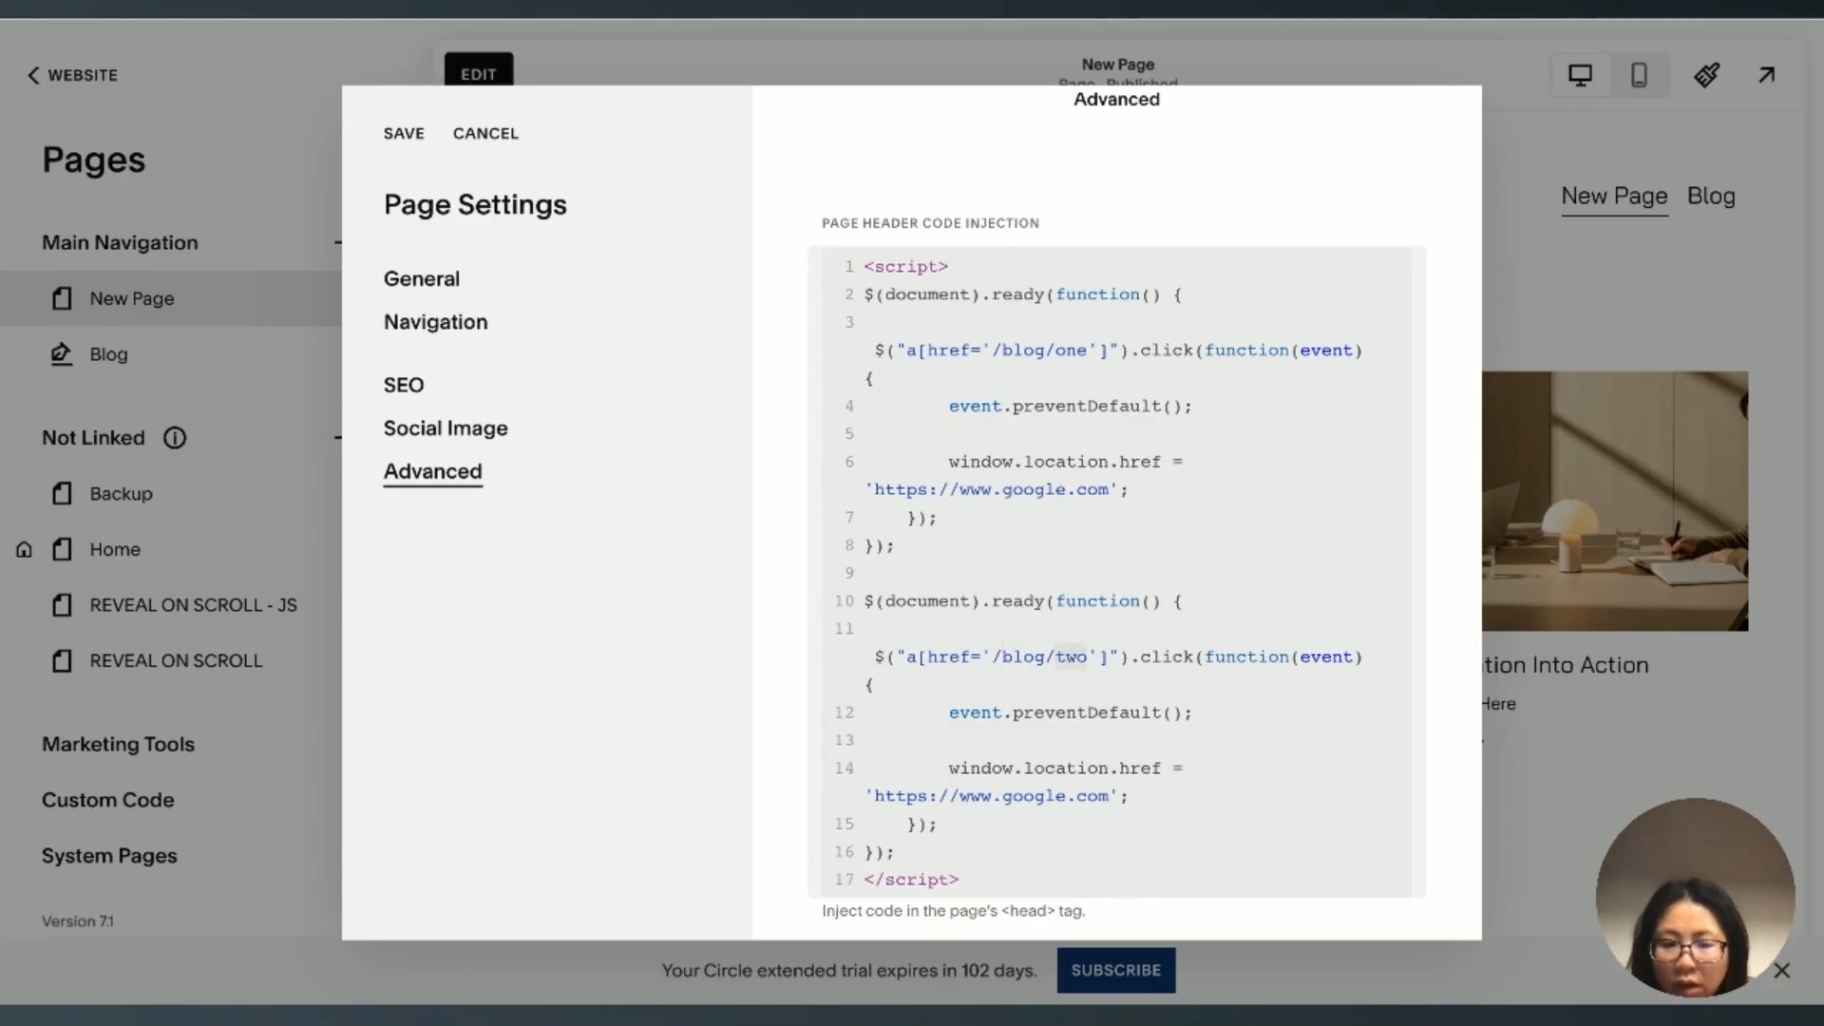
{"action": "left_click", "coordinate": [1054, 658]}
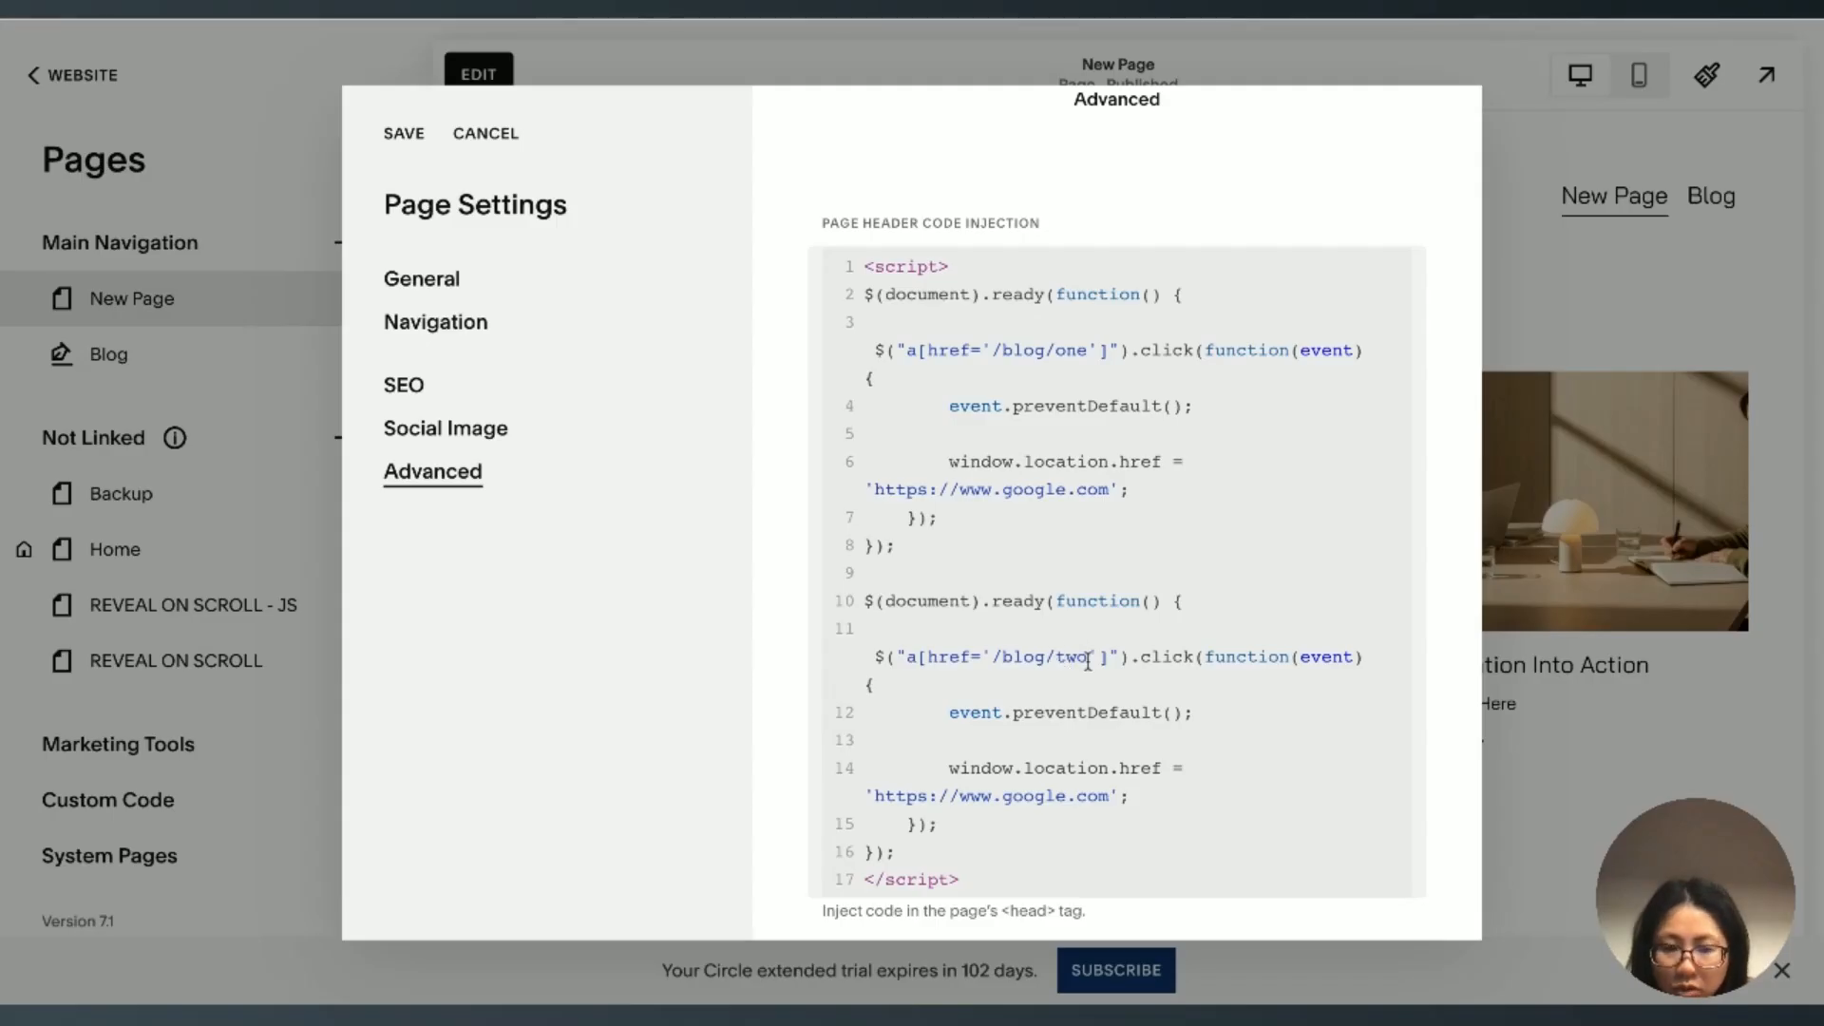
Step: Save the page settings and test the Read More link of Small Steps Create Big Shifts on the live New Page
{"action": "left_click", "coordinate": [403, 135]}
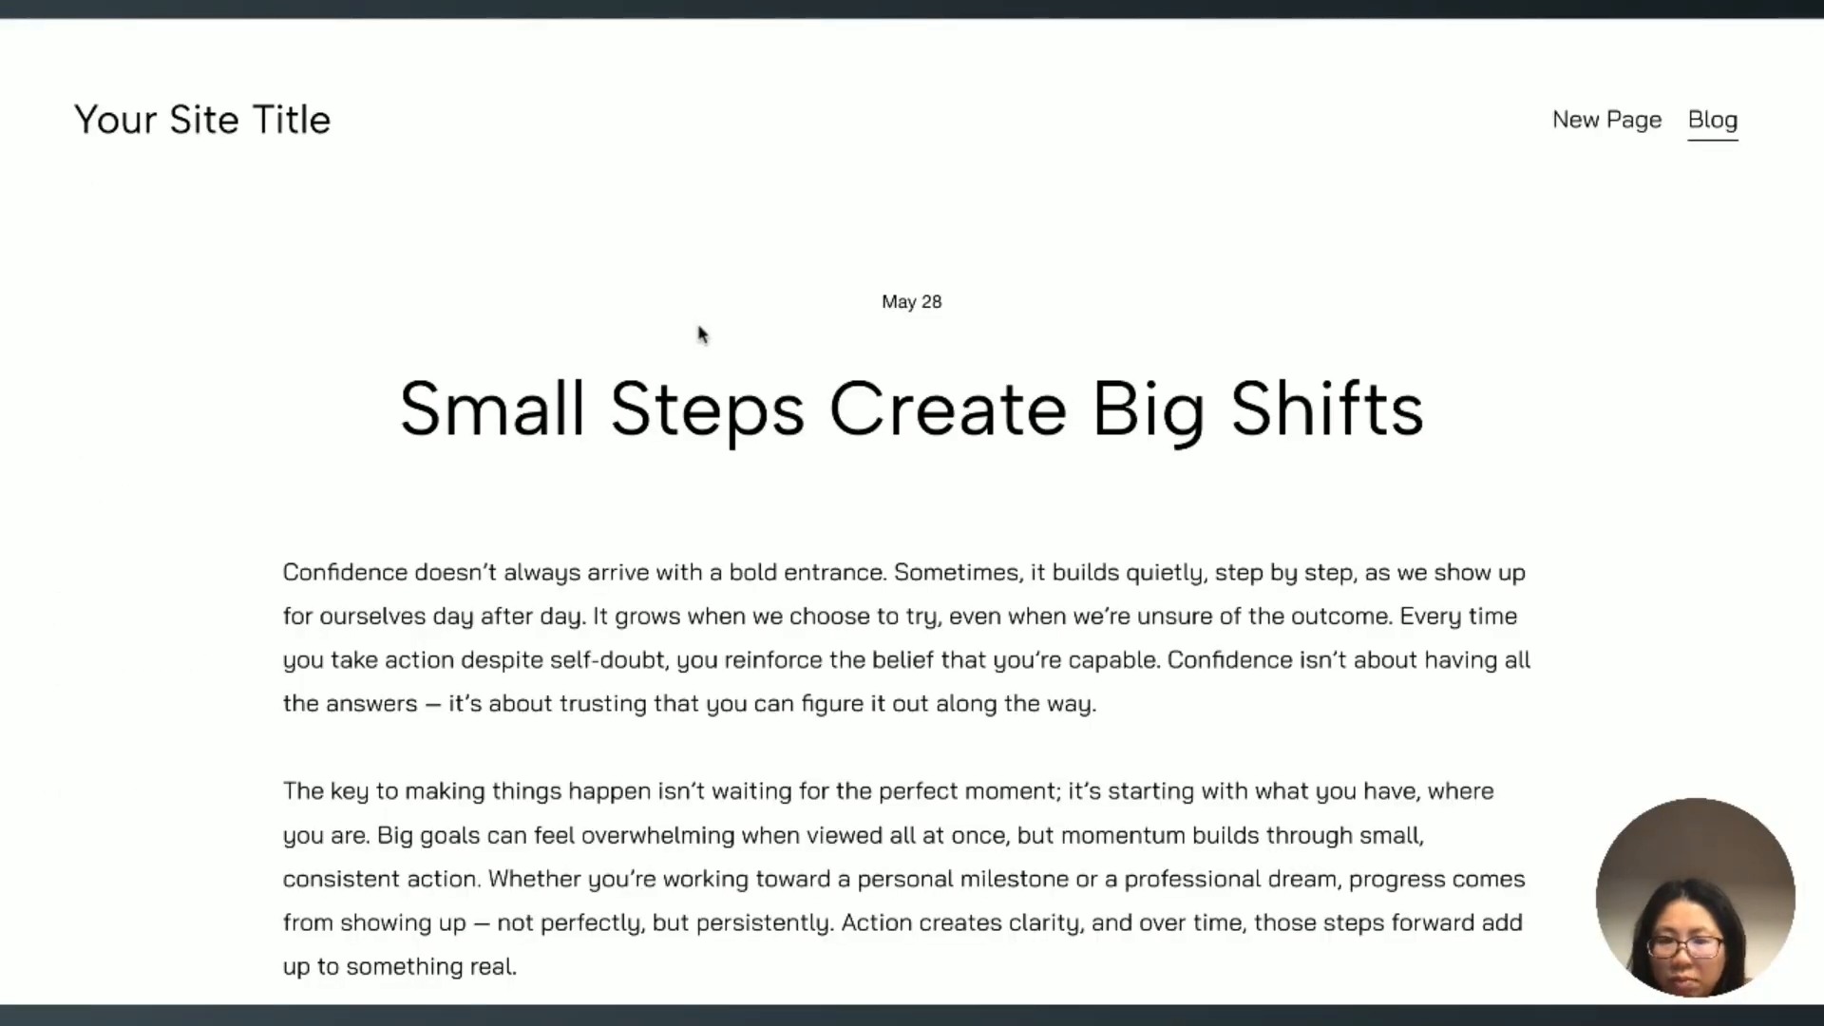
{"action": "left_click", "coordinate": [1613, 124]}
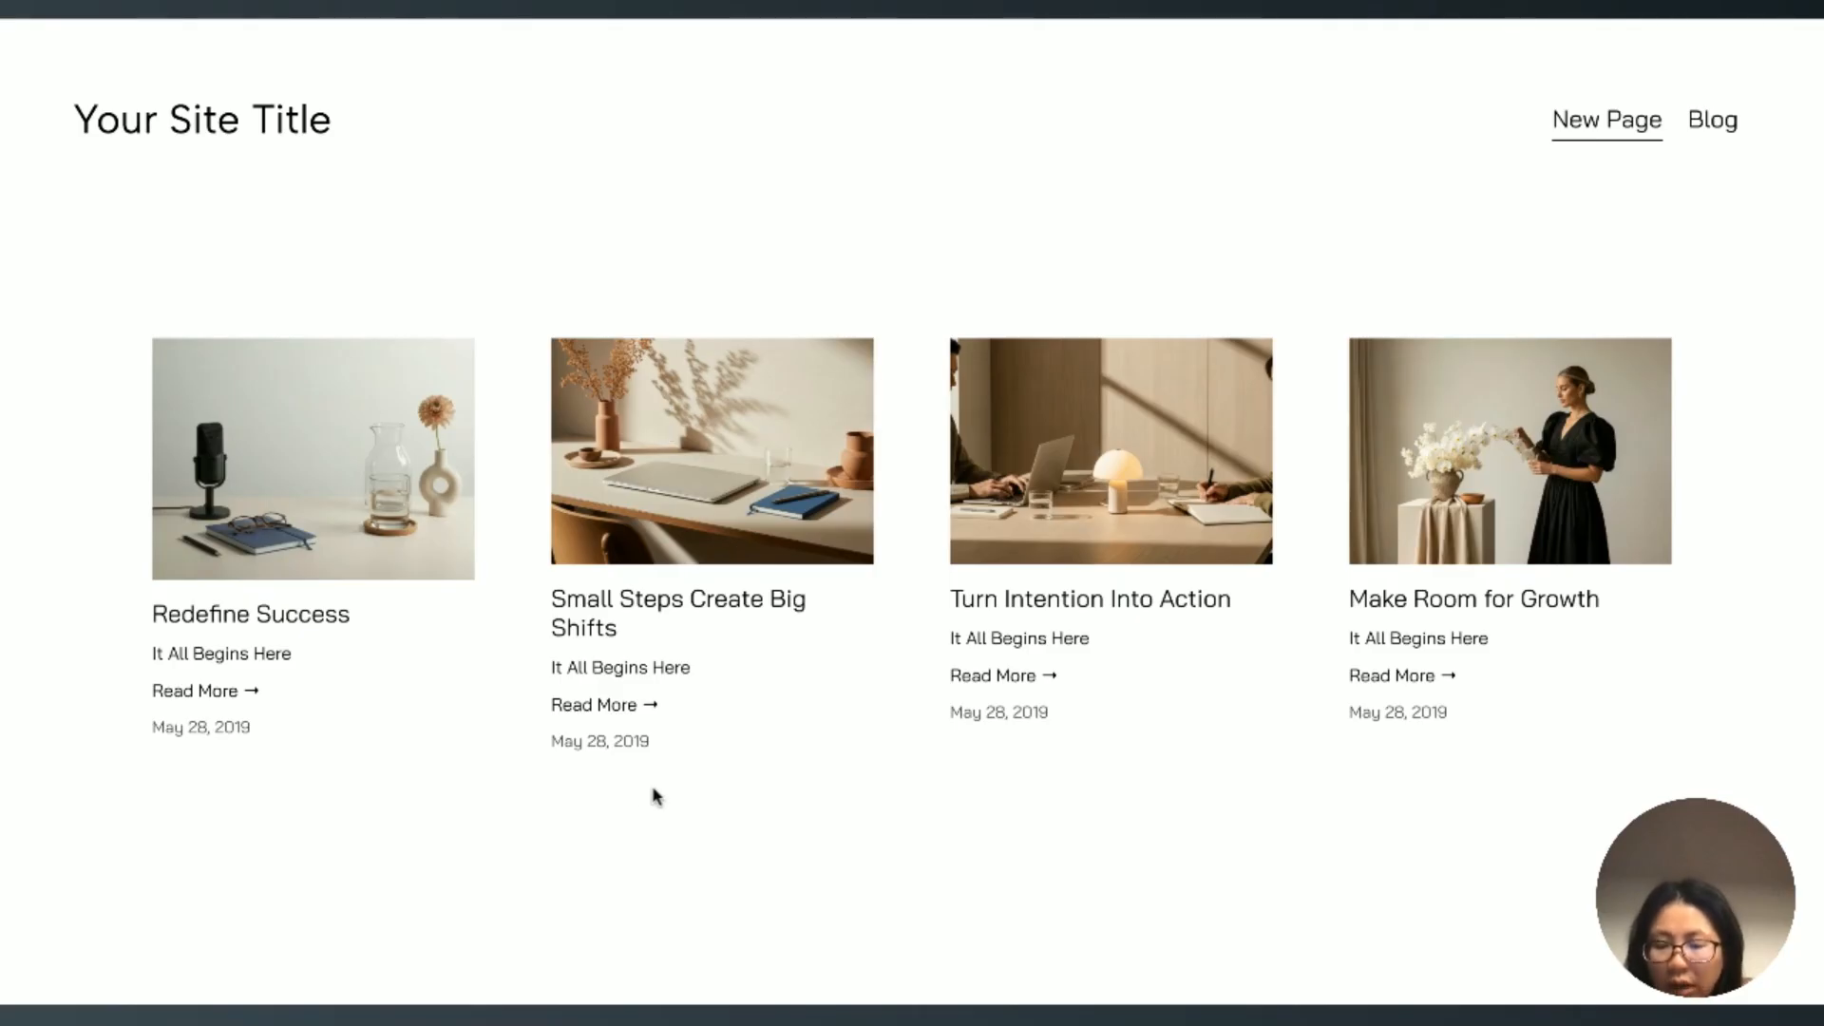
{"action": "left_click", "coordinate": [612, 708]}
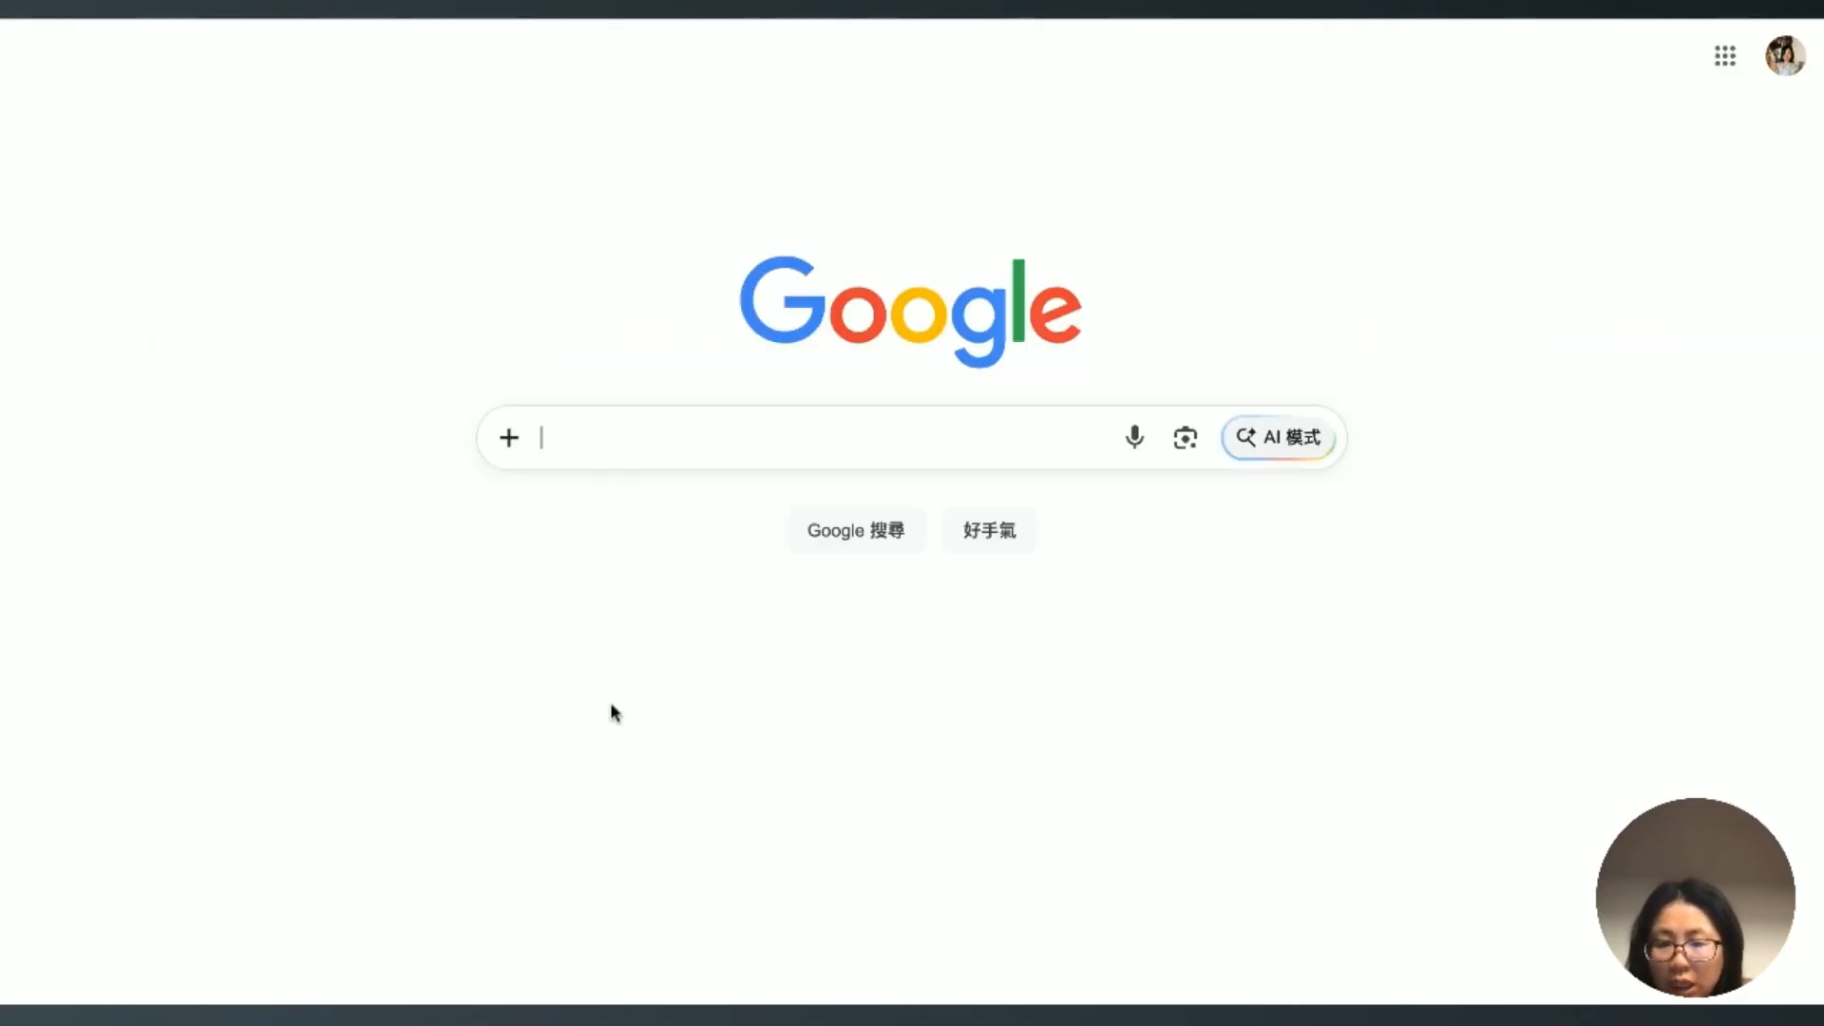
Step: Reopen New Page's header code injection, highlight the '/blog/one' $(document).ready block, and review both redirect blocks
{"action": "left_click", "coordinate": [315, 8]}
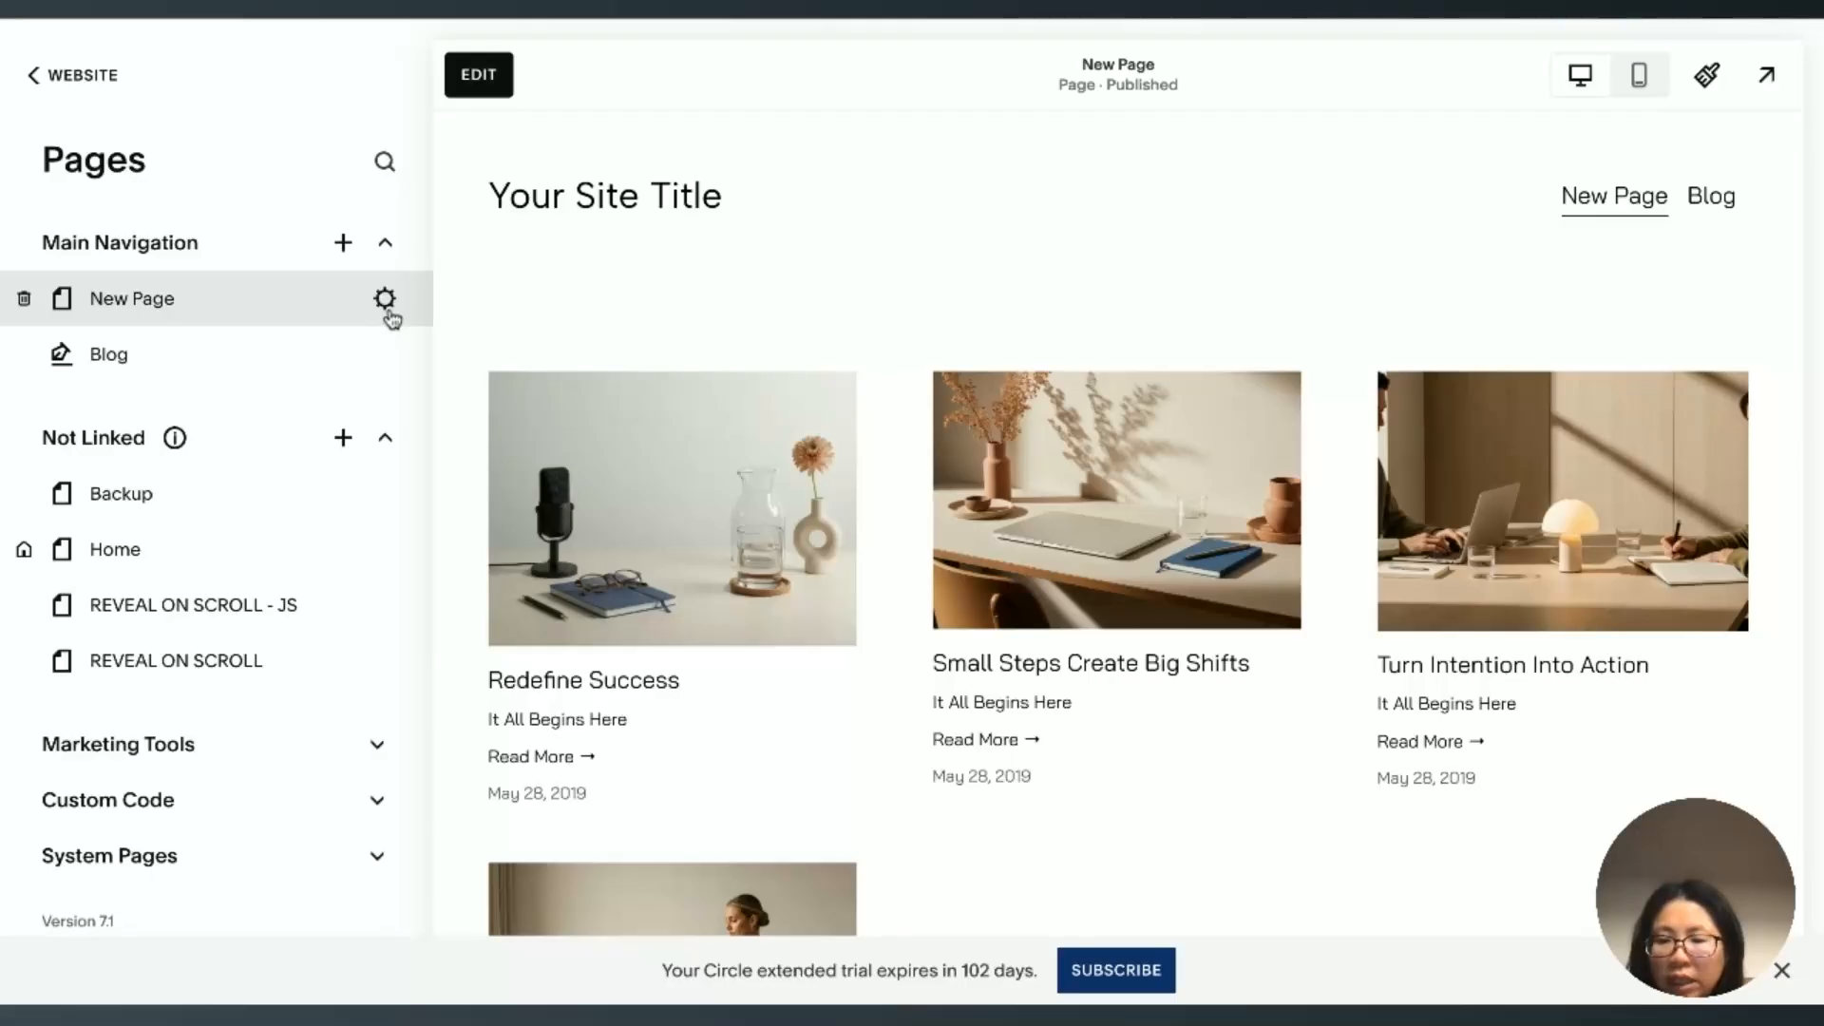
{"action": "left_click", "coordinate": [385, 302]}
{"action": "left_click", "coordinate": [437, 473]}
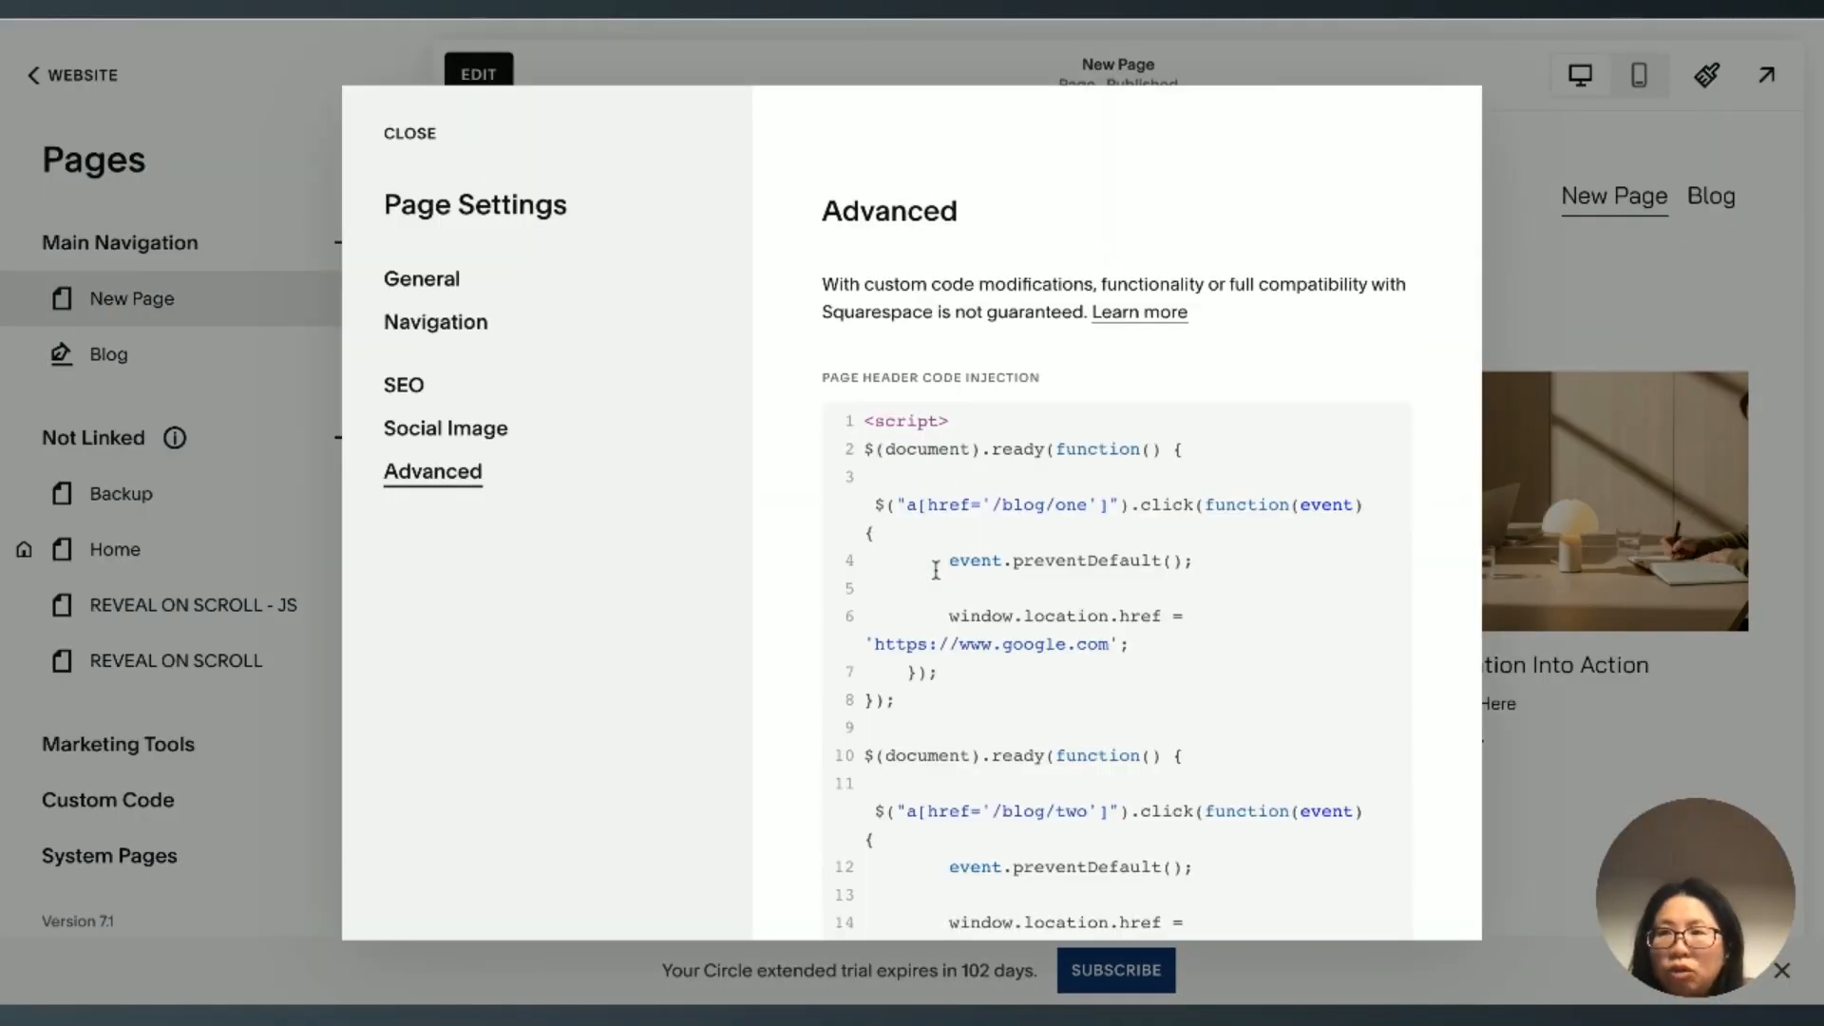
{"action": "scroll", "coordinate": [901, 708], "scroll_direction": "down", "scroll_amount": 1}
{"action": "scroll", "coordinate": [901, 708], "scroll_direction": "up", "scroll_amount": 1}
{"action": "left_click_drag", "start_coordinate": [901, 707], "coordinate": [862, 448]}
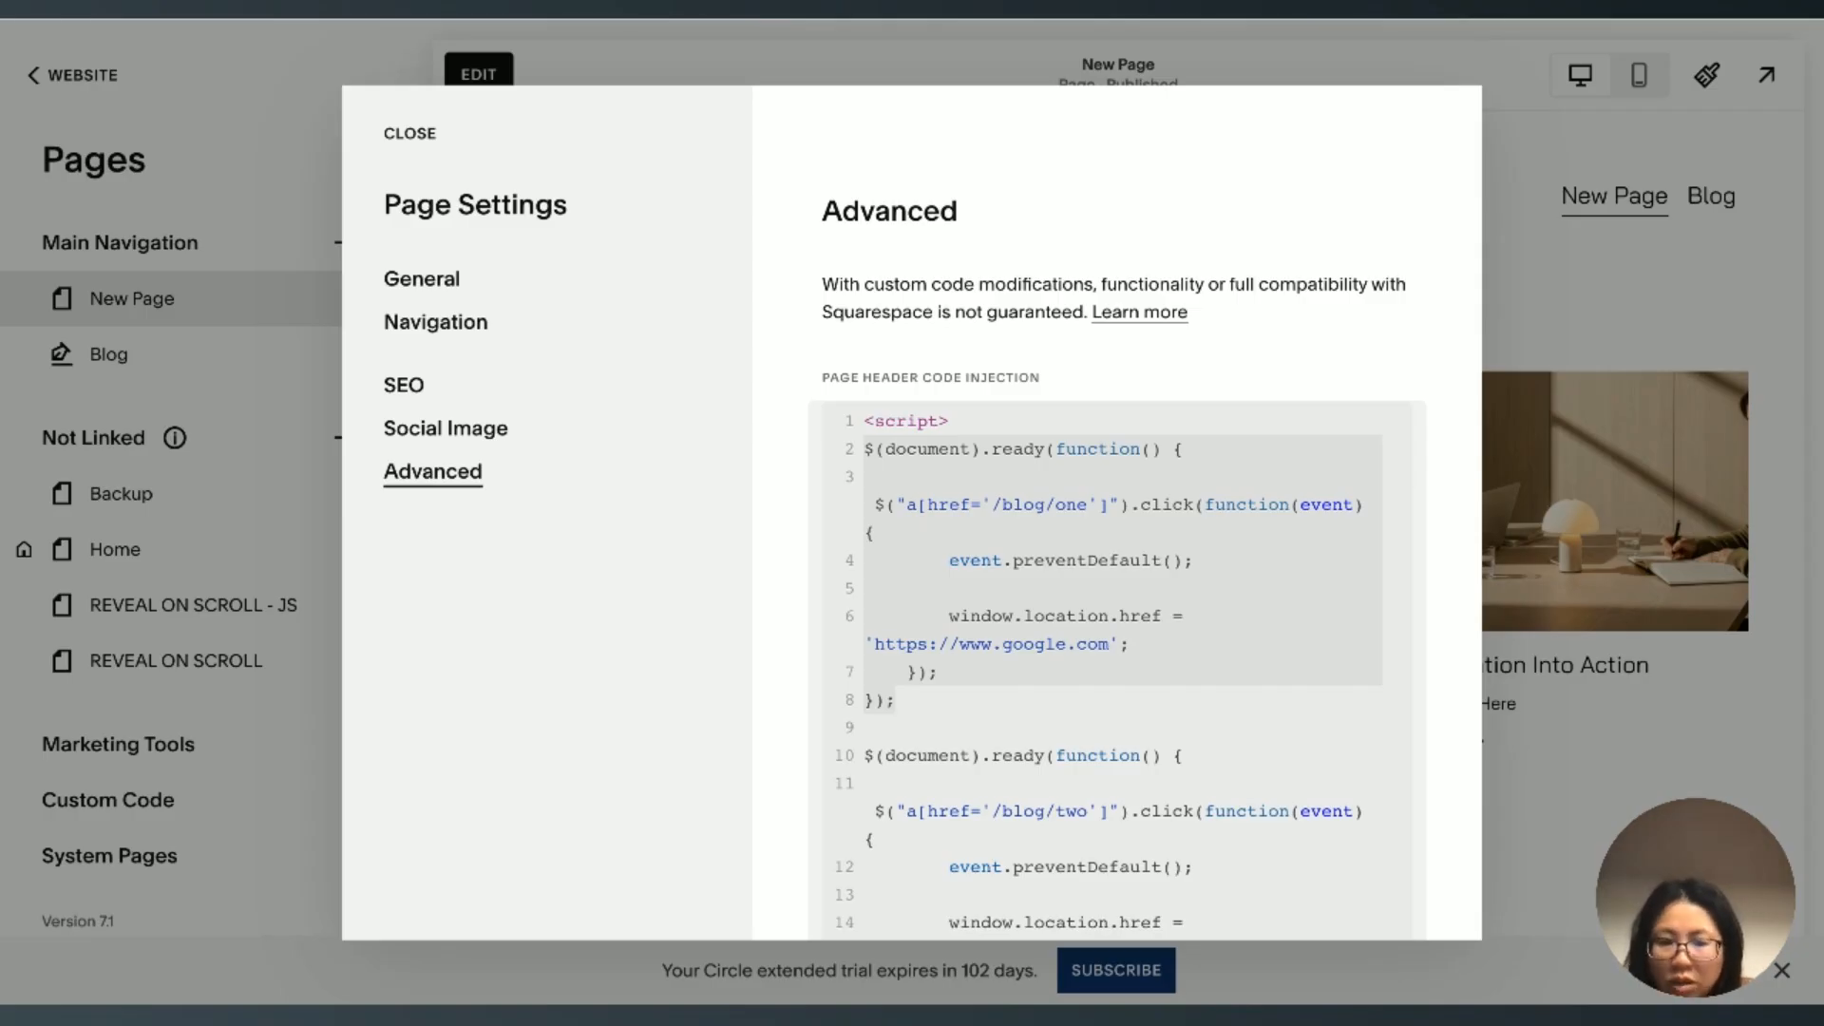
{"action": "scroll", "coordinate": [1103, 606], "scroll_direction": "down", "scroll_amount": 1}
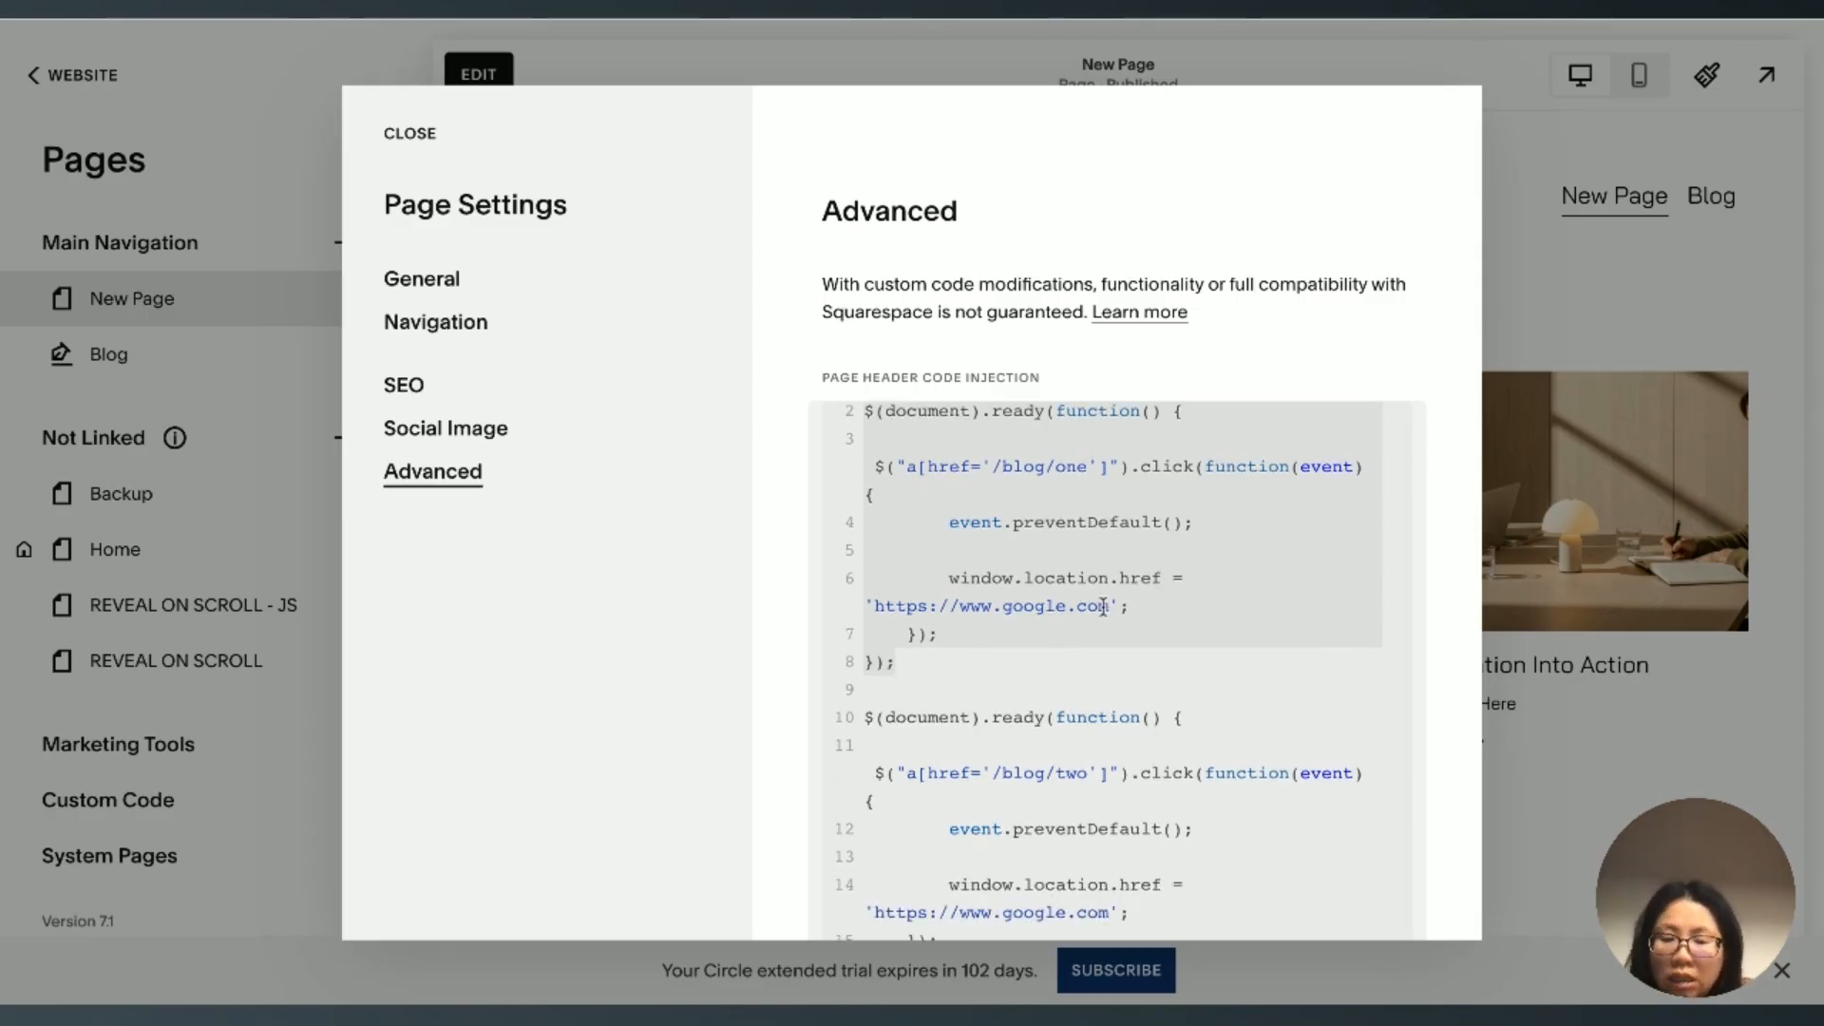
{"action": "scroll", "coordinate": [1103, 606], "scroll_direction": "down", "scroll_amount": 1}
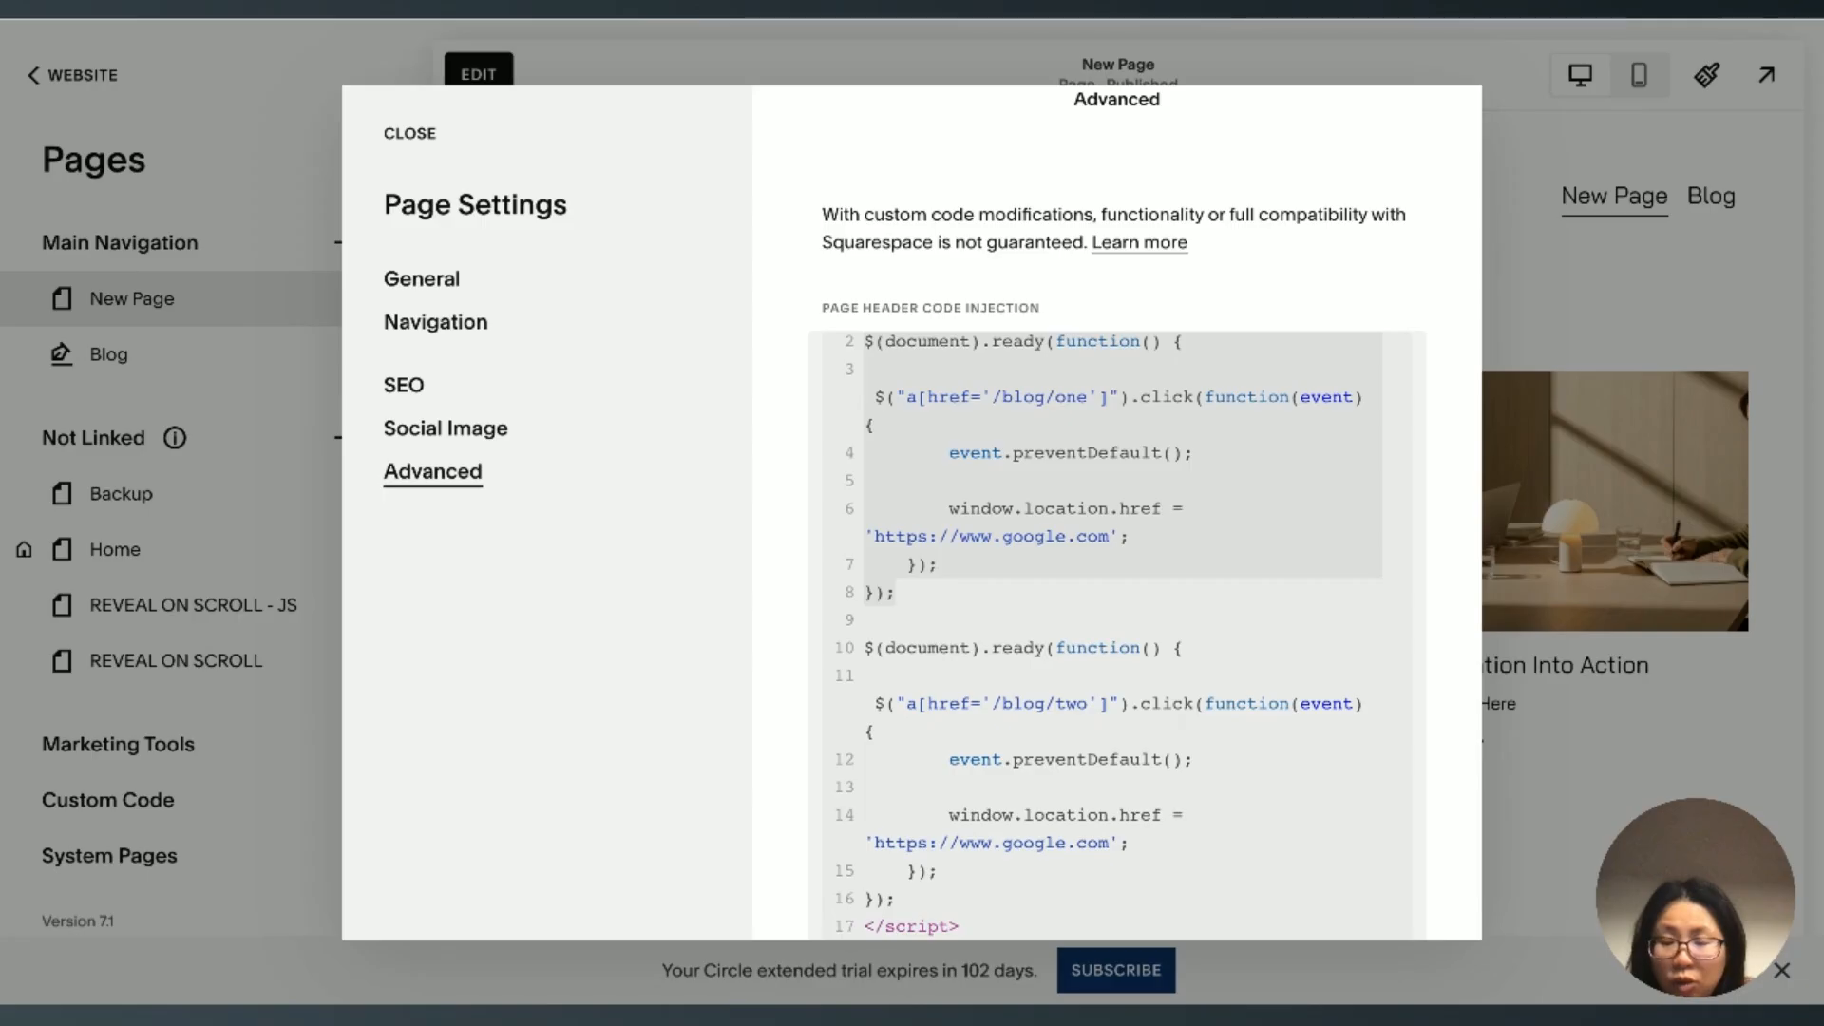